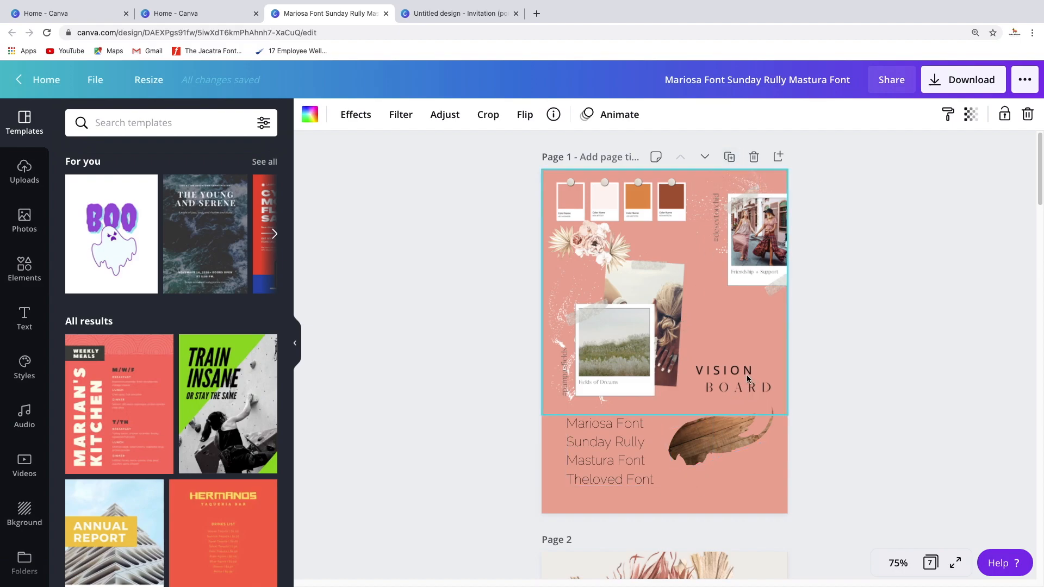
# Step: Look through the design's pages, from the vision board to the baby shower and first-birthday invitations
pyautogui.scroll(-5, 820, 431)
pyautogui.scroll(-15, 651, 308)
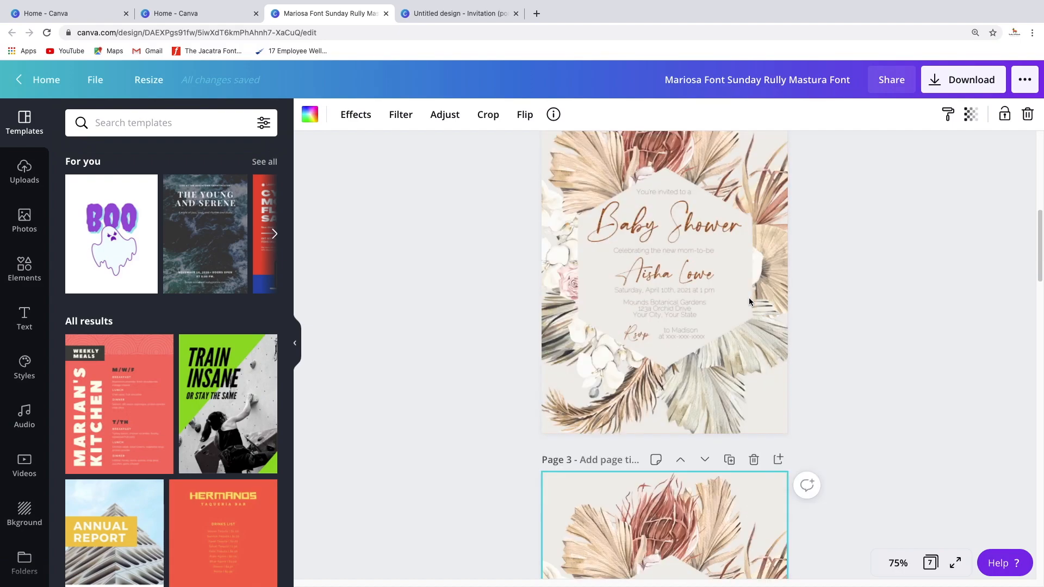
pyautogui.scroll(-10, 748, 302)
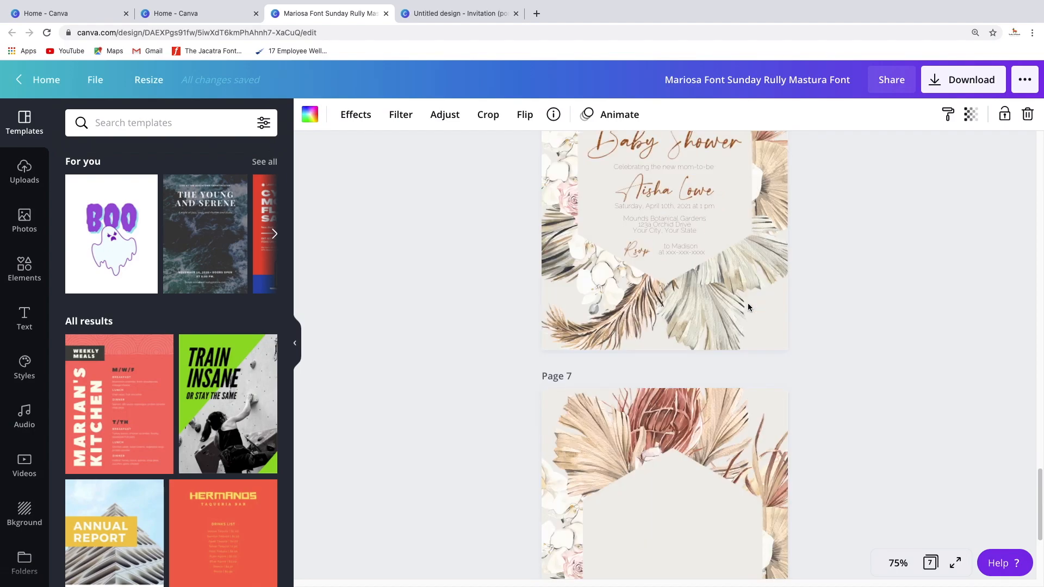
pyautogui.scroll(4, 748, 302)
pyautogui.scroll(-4, 662, 270)
pyautogui.scroll(12, 673, 272)
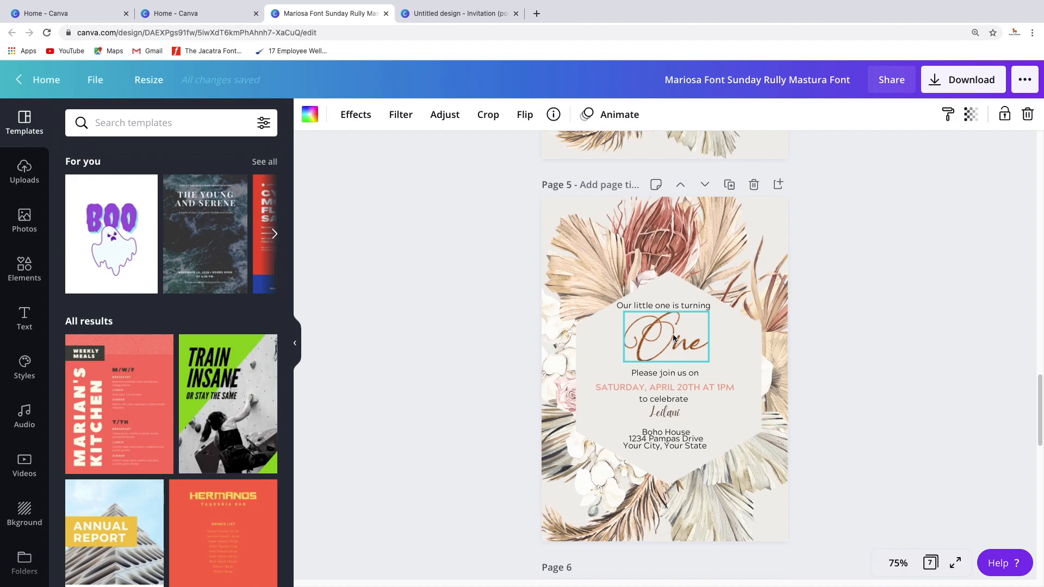
pyautogui.scroll(-4, 686, 375)
pyautogui.scroll(18, 673, 334)
pyautogui.scroll(12, 674, 334)
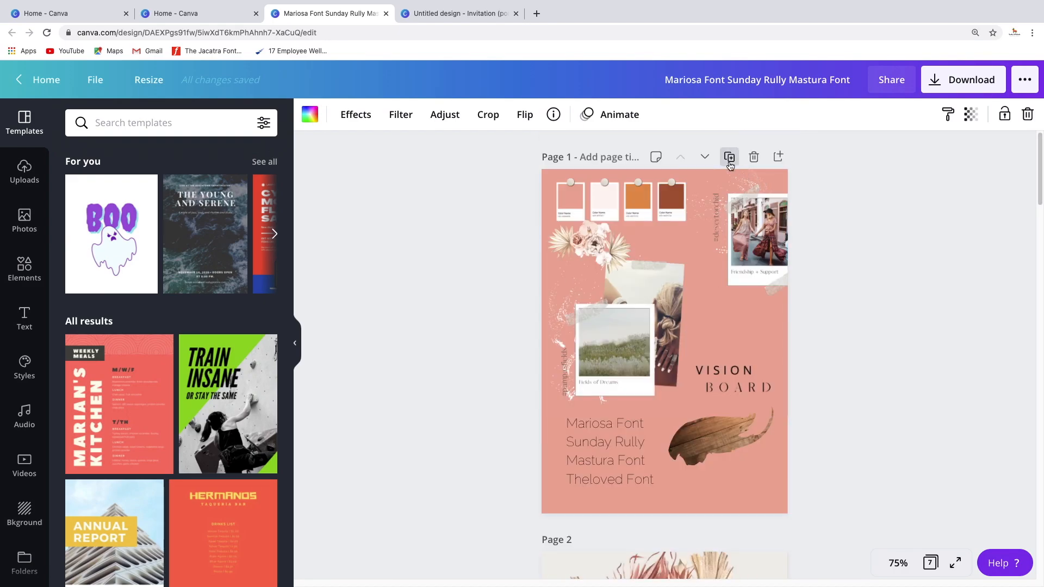
# Step: Add a blank page after page 1 and set its background to the off-white document colour
pyautogui.click(779, 157)
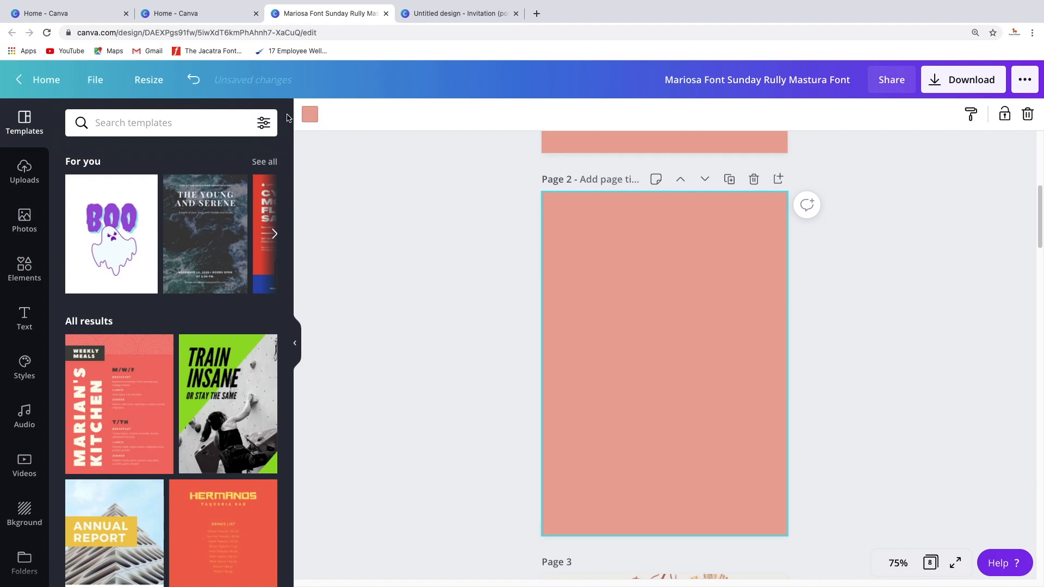
pyautogui.click(305, 120)
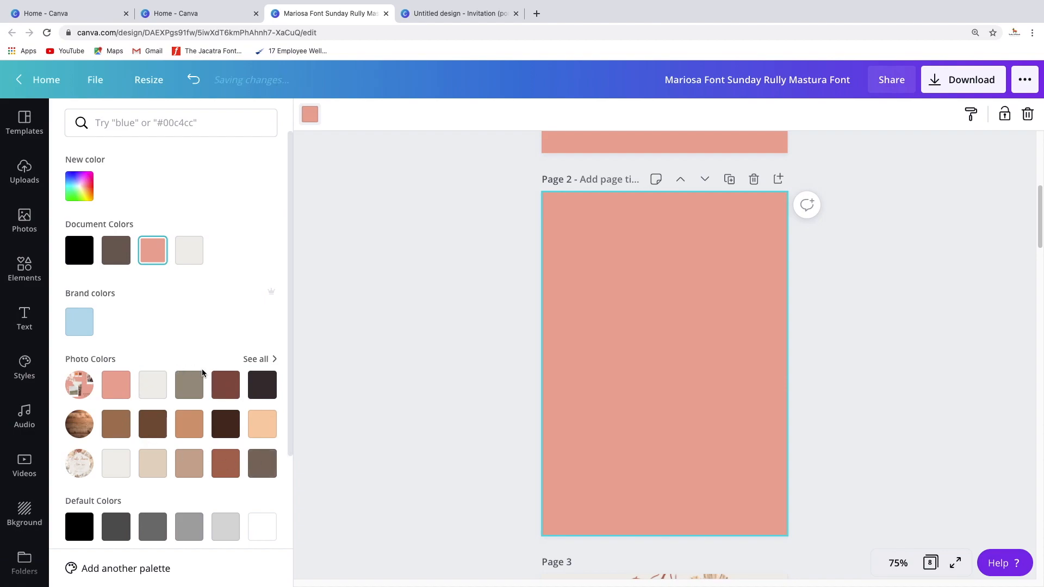
pyautogui.click(78, 194)
pyautogui.click(193, 187)
pyautogui.click(80, 181)
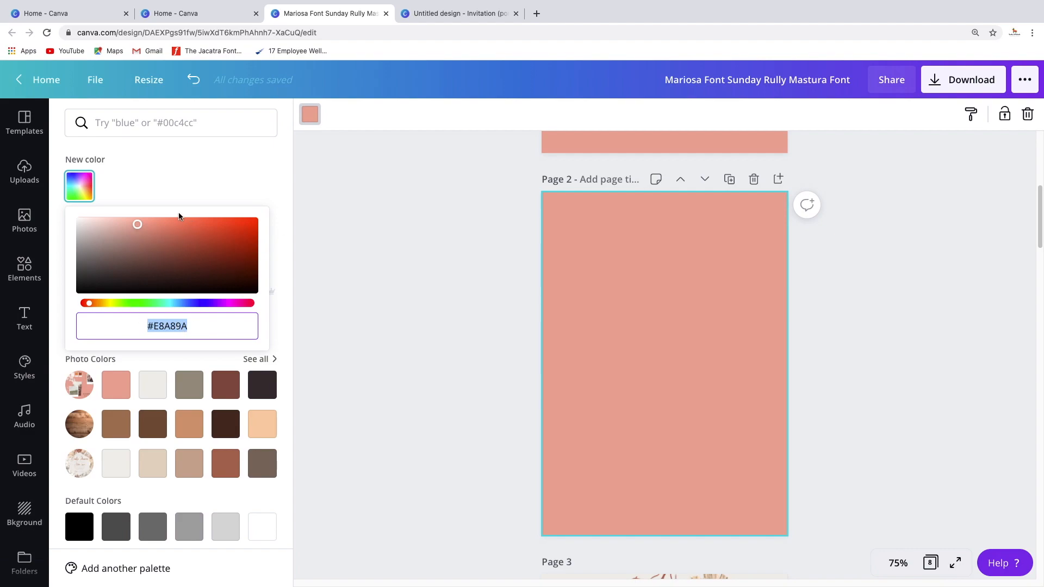
pyautogui.click(204, 179)
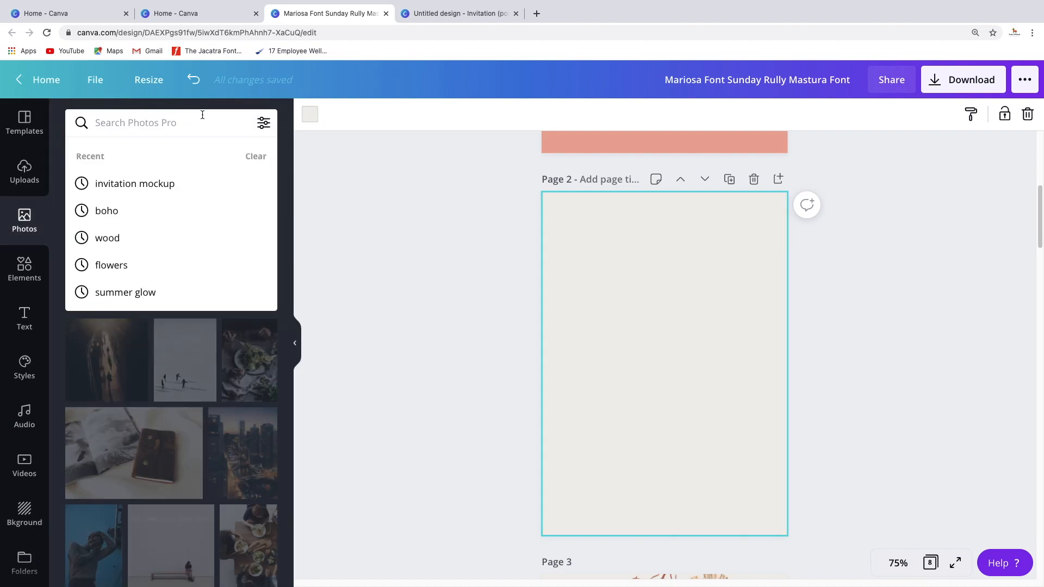
# Step: Search the photo library for "boho" and browse to the hexagonal floral frame
pyautogui.write('boho')
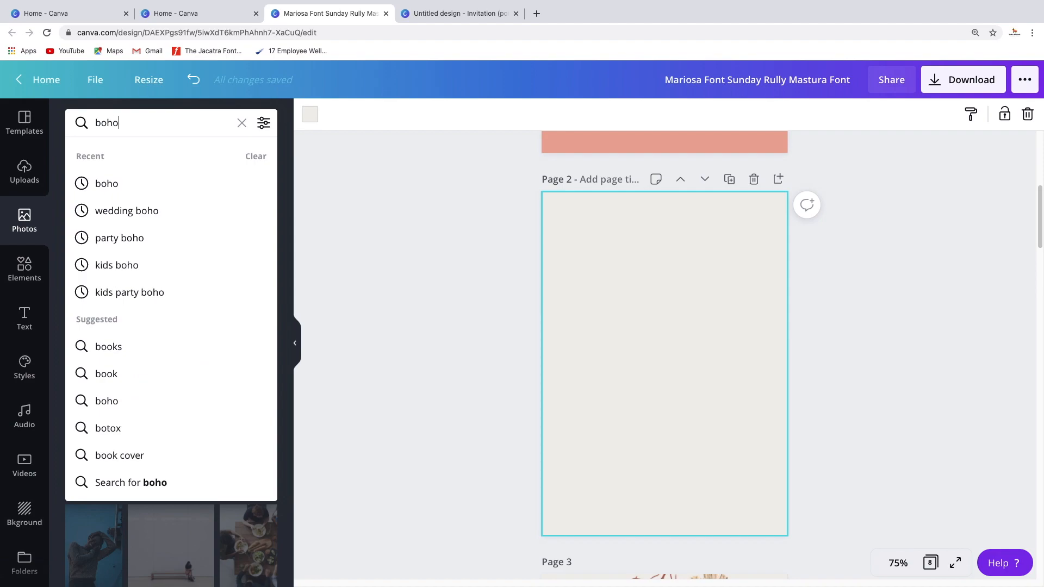
pyautogui.press('Return')
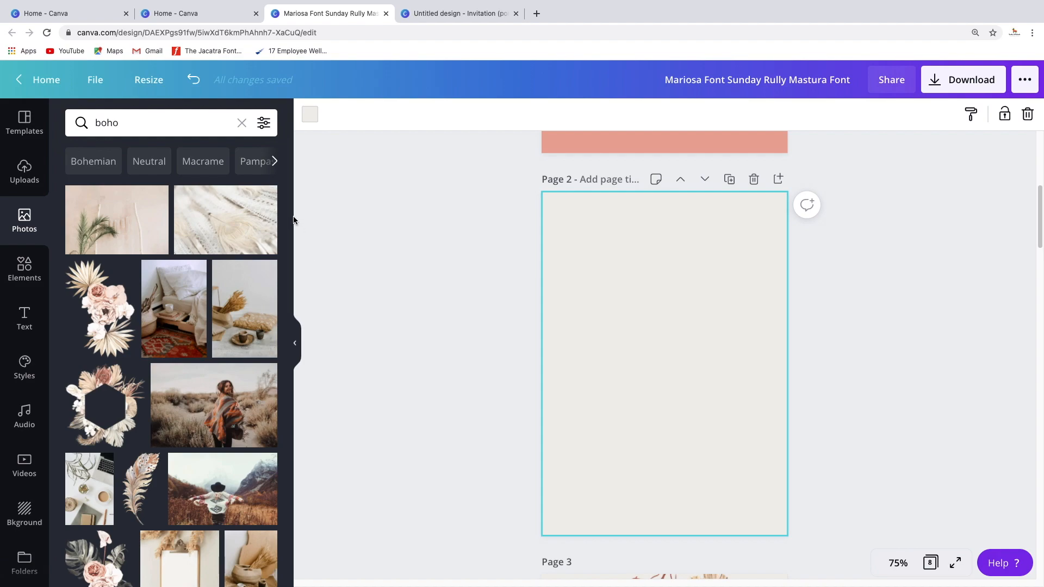
pyautogui.scroll(-10, 276, 381)
pyautogui.scroll(6, 276, 382)
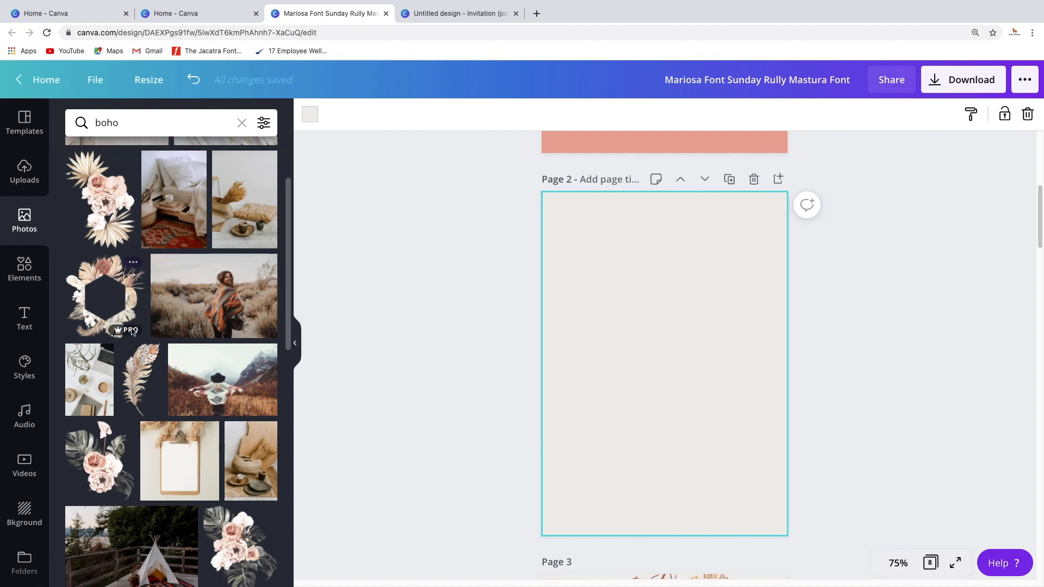
# Step: Review the licence terms of the Boho tropical watercolor frame
pyautogui.moveTo(130, 335)
pyautogui.click(134, 264)
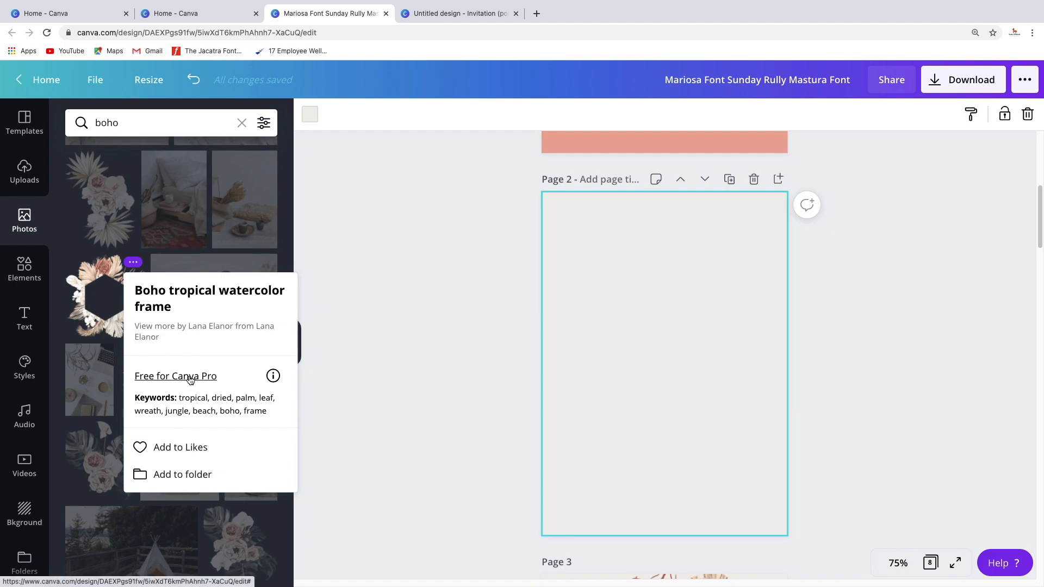
pyautogui.click(273, 375)
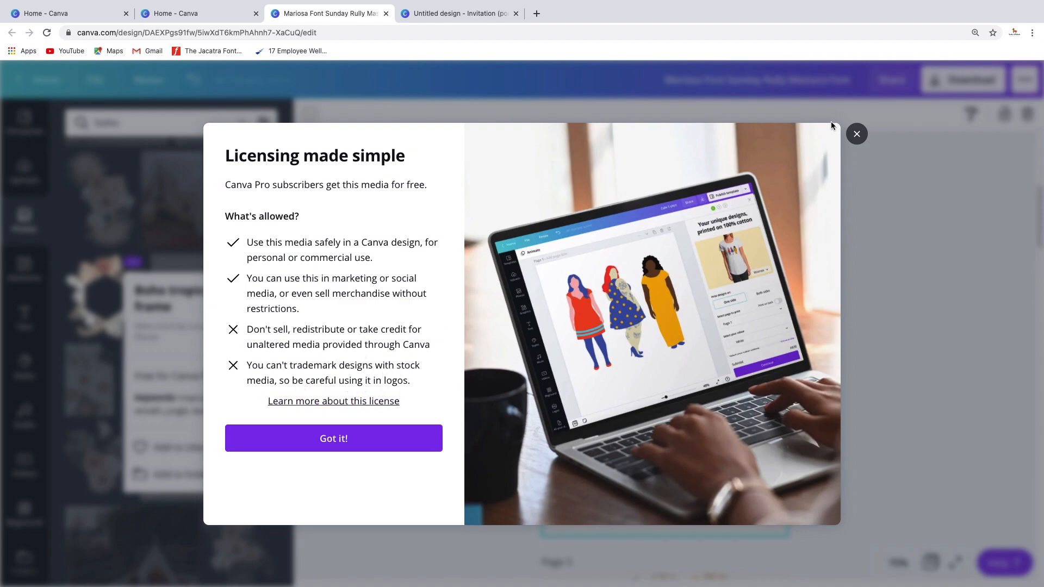
pyautogui.click(855, 136)
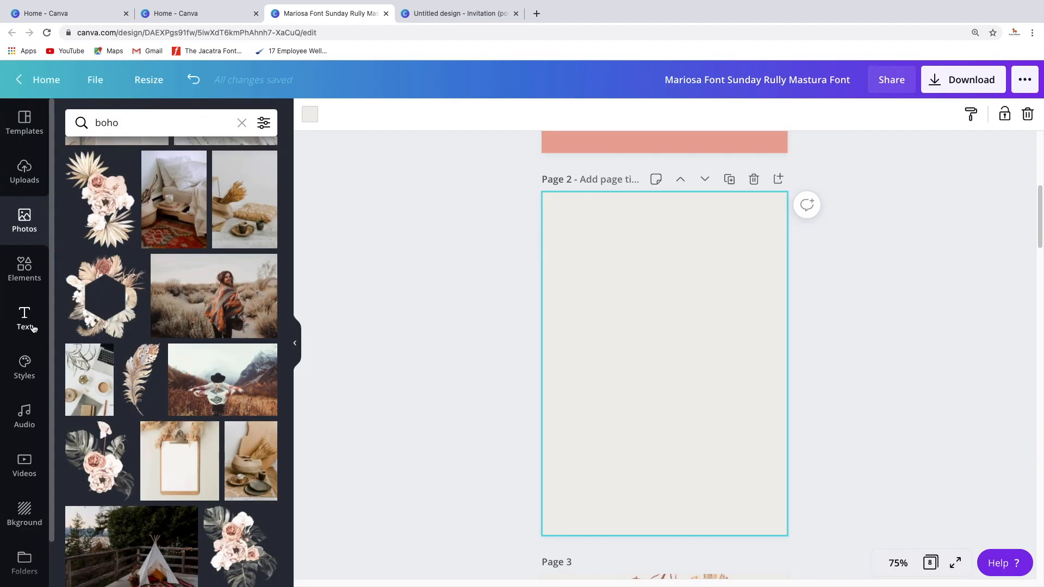
# Step: Add the Boho tropical watercolor frame to page 2 and enlarge it until it covers the whole page
pyautogui.click(129, 307)
pyautogui.moveTo(707, 375); pyautogui.dragTo(670, 299)
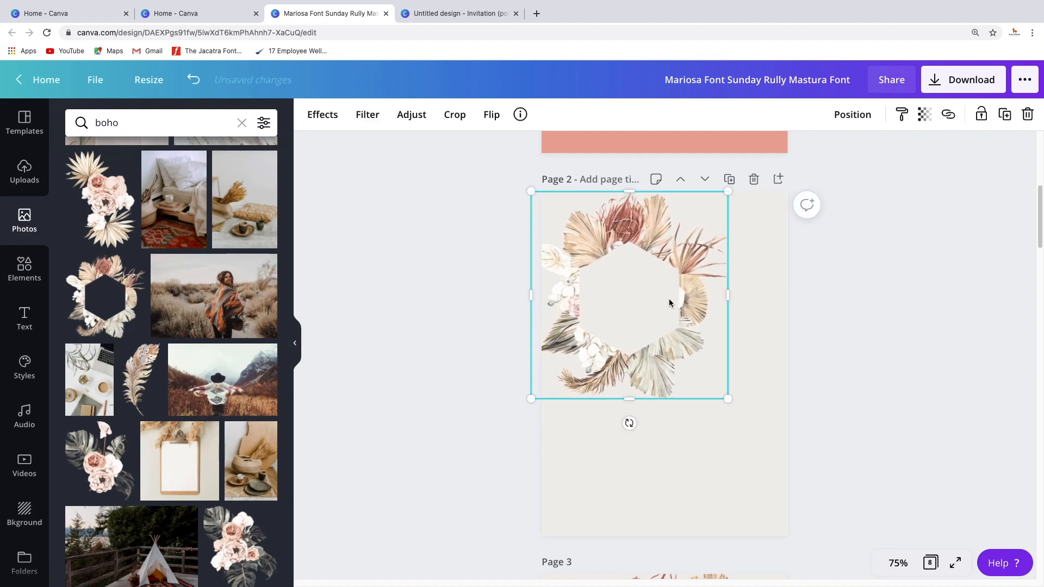
pyautogui.moveTo(670, 340); pyautogui.dragTo(694, 380)
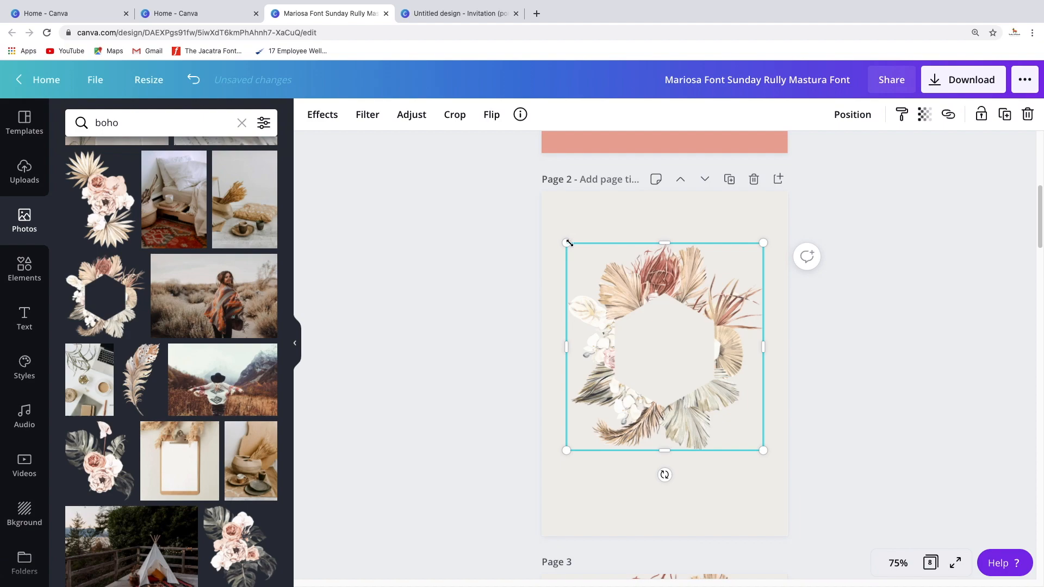
pyautogui.moveTo(568, 243); pyautogui.dragTo(413, 147)
pyautogui.moveTo(588, 273); pyautogui.dragTo(651, 341)
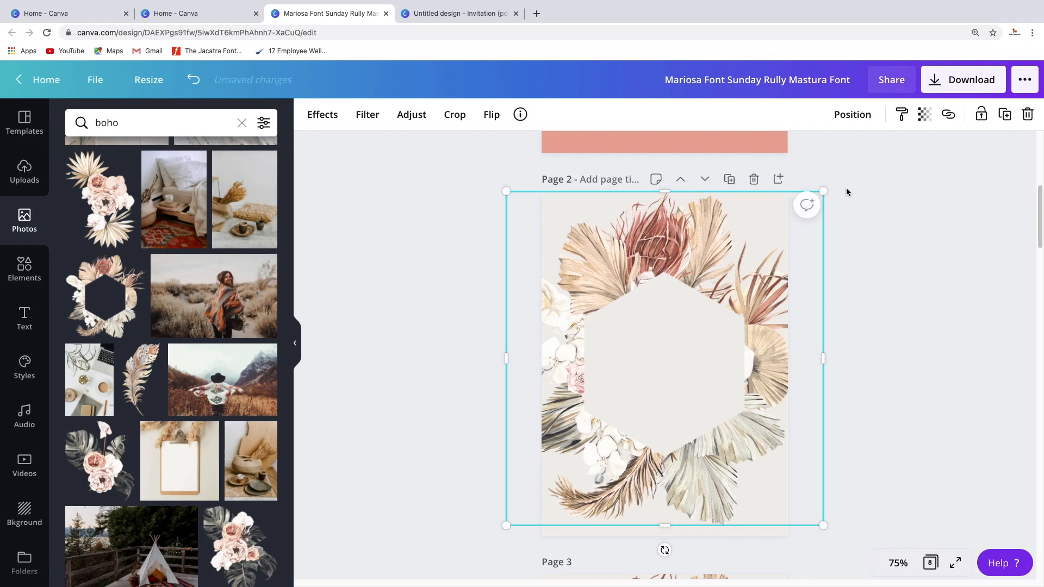
pyautogui.moveTo(823, 191); pyautogui.dragTo(862, 134)
pyautogui.moveTo(767, 265); pyautogui.dragTo(755, 294)
# Step: Center the floral frame horizontally on page 2 and set it as the page background
pyautogui.click(849, 125)
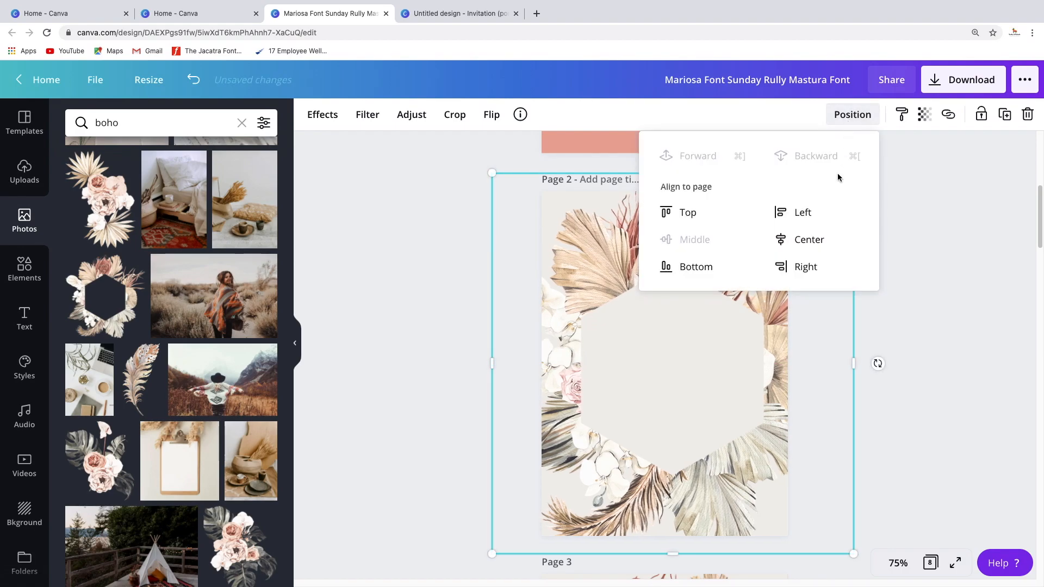
pyautogui.click(799, 238)
pyautogui.click(908, 344)
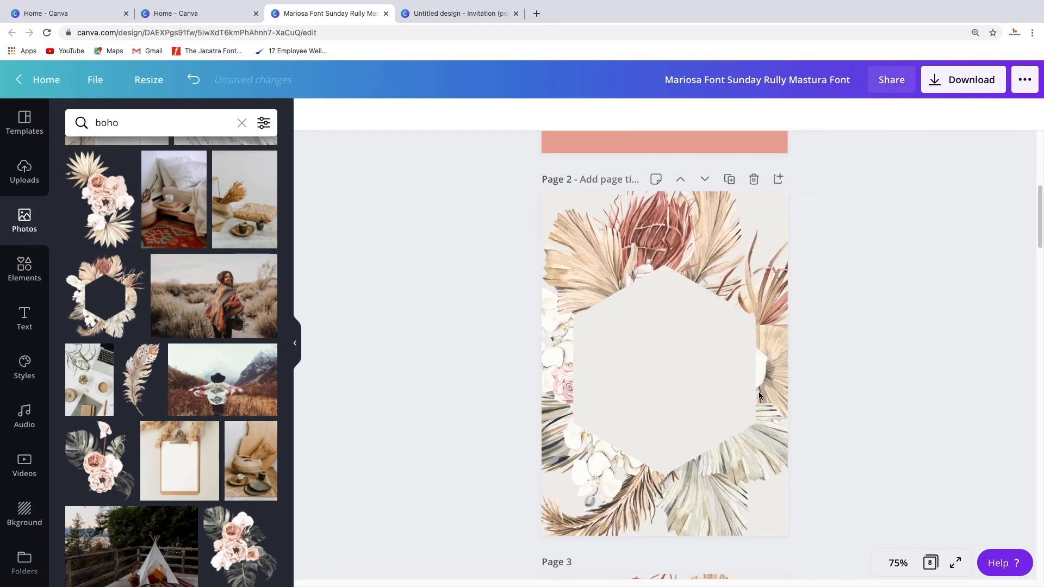
pyautogui.click(715, 330)
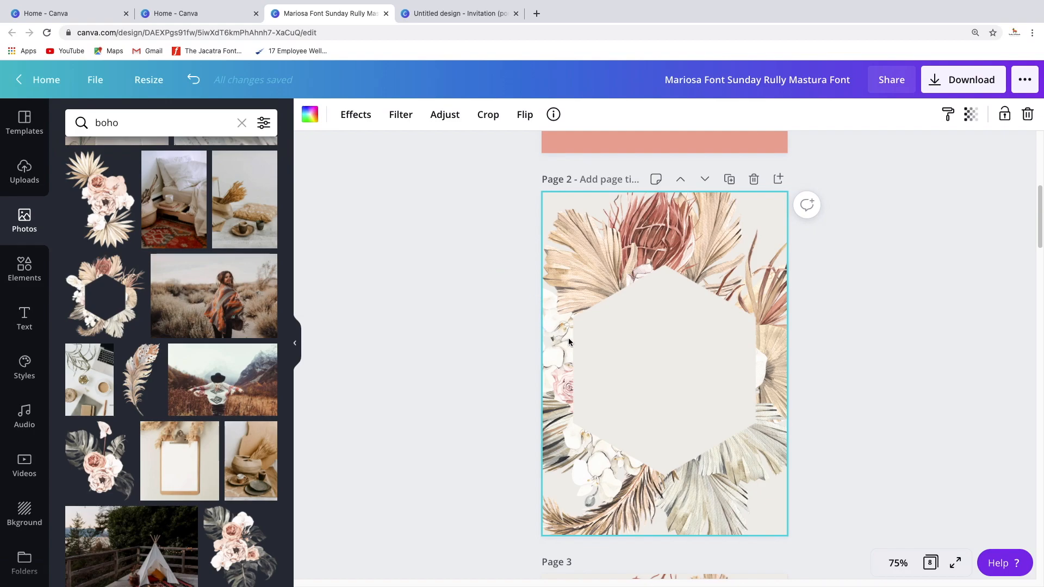
pyautogui.doubleClick(571, 358)
pyautogui.moveTo(603, 347); pyautogui.dragTo(642, 349)
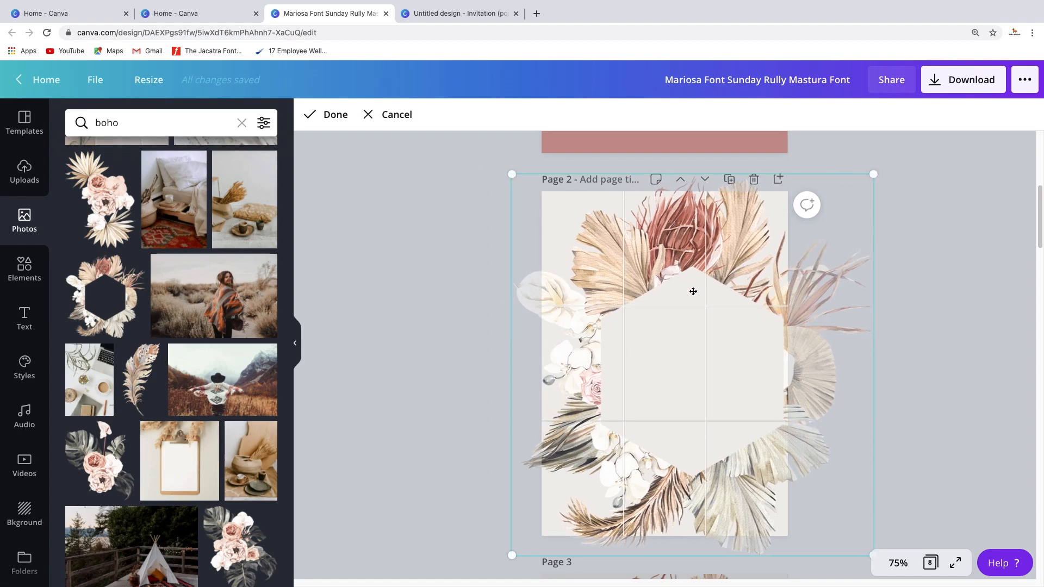
pyautogui.moveTo(707, 325); pyautogui.dragTo(680, 321)
pyautogui.click(397, 114)
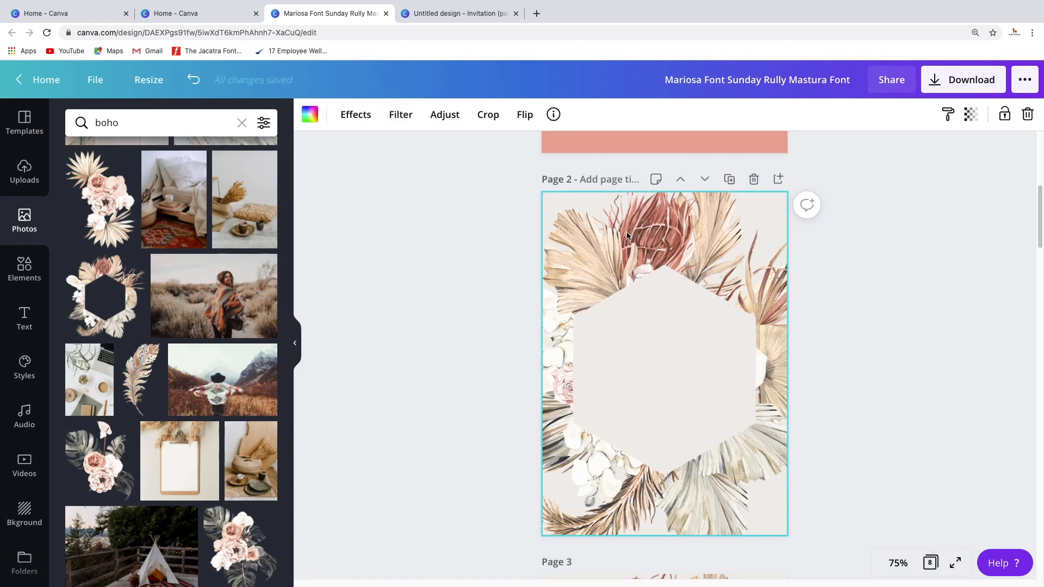
# Step: Shrink the background frame image on page 2 to the height of the page
pyautogui.doubleClick(628, 235)
pyautogui.moveTo(845, 173); pyautogui.dragTo(828, 191)
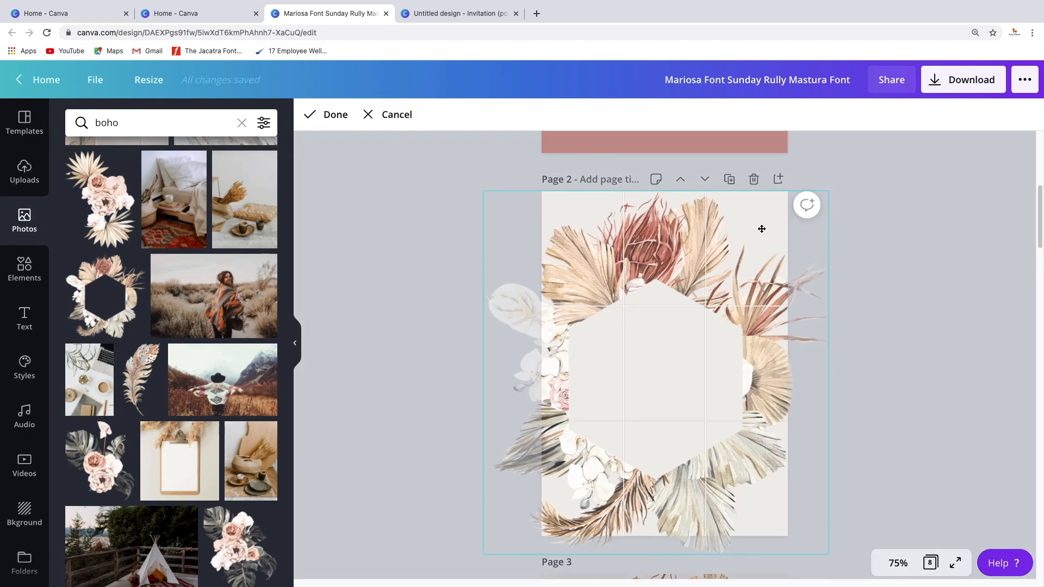
pyautogui.moveTo(483, 553); pyautogui.dragTo(501, 536)
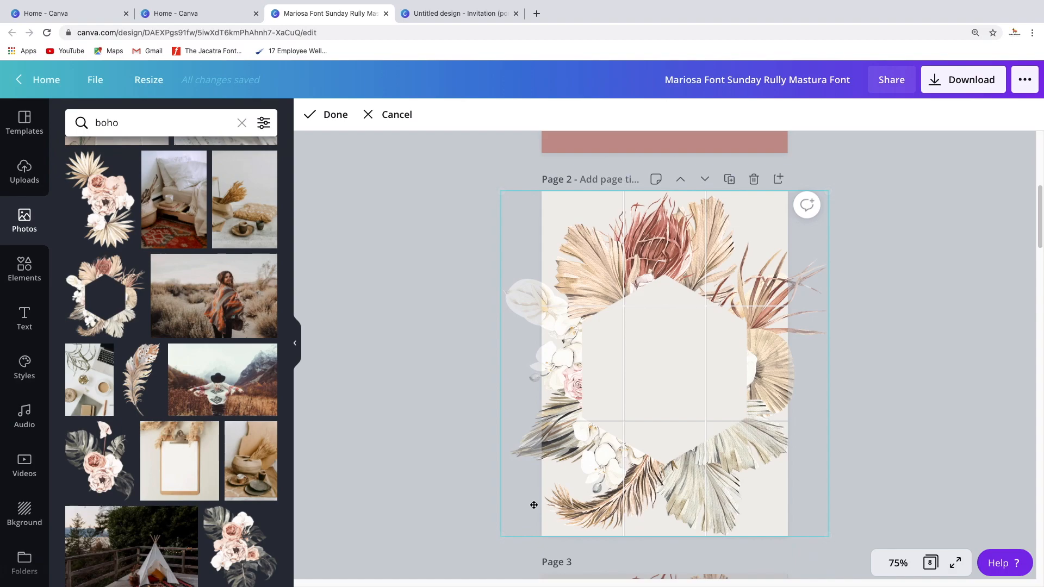
pyautogui.click(875, 400)
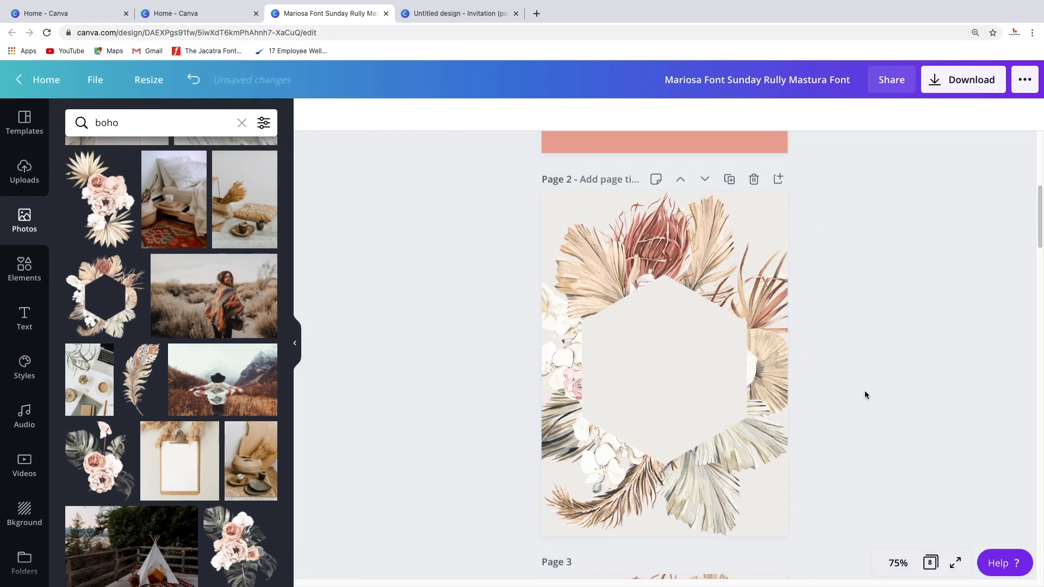
# Step: Enlarge and reposition page 2's background image so the foliage runs past the page edges and the hexagon sits centrally
pyautogui.doubleClick(671, 377)
pyautogui.moveTo(680, 377); pyautogui.dragTo(686, 378)
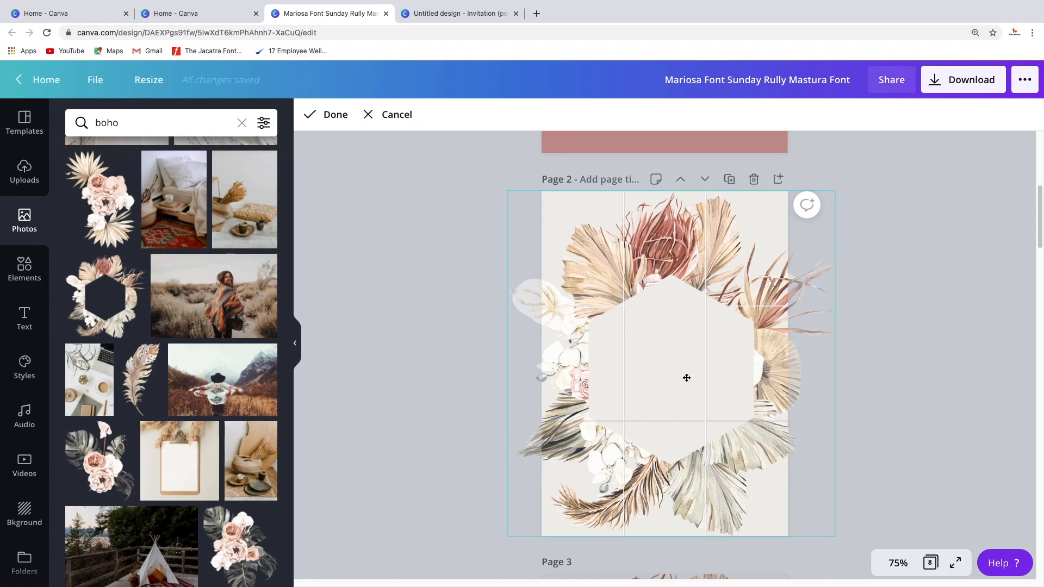
pyautogui.moveTo(834, 541); pyautogui.dragTo(865, 554)
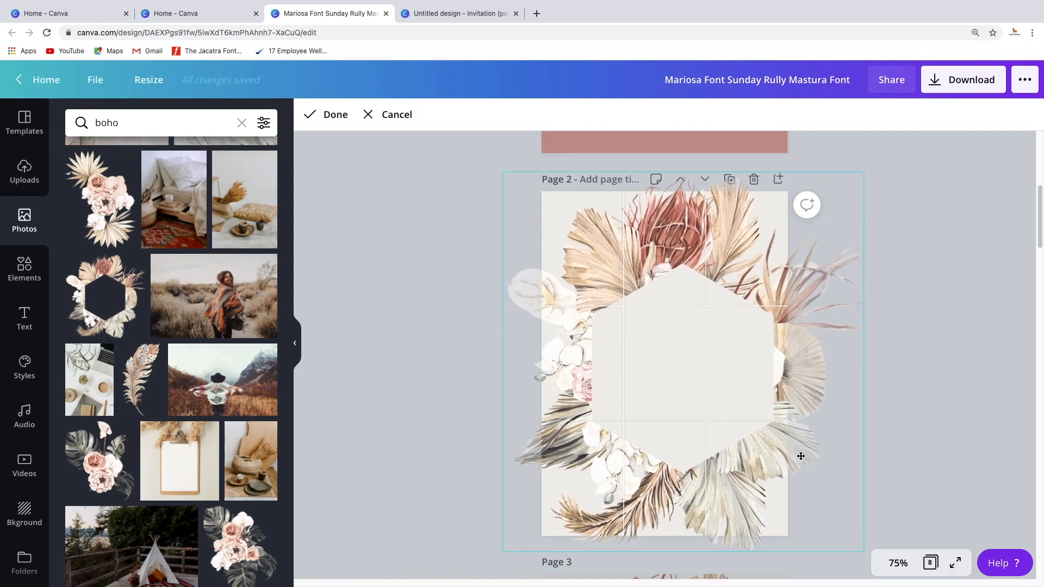
pyautogui.moveTo(801, 456); pyautogui.dragTo(794, 444)
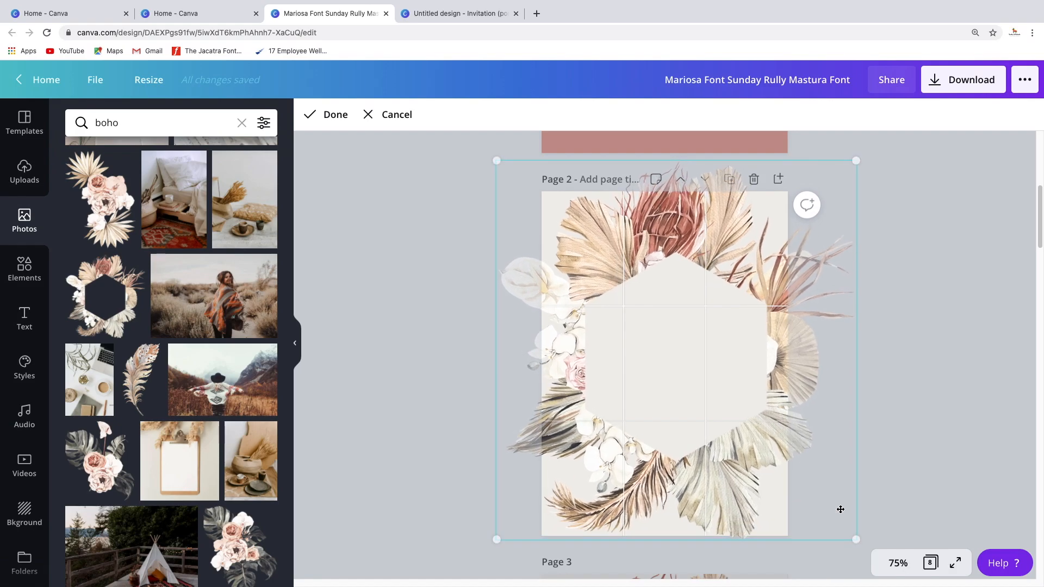
pyautogui.moveTo(862, 541); pyautogui.dragTo(873, 557)
pyautogui.moveTo(817, 450)
pyautogui.mouseDown()
pyautogui.moveTo(816, 438)
pyautogui.moveTo(798, 442)
pyautogui.mouseUp()
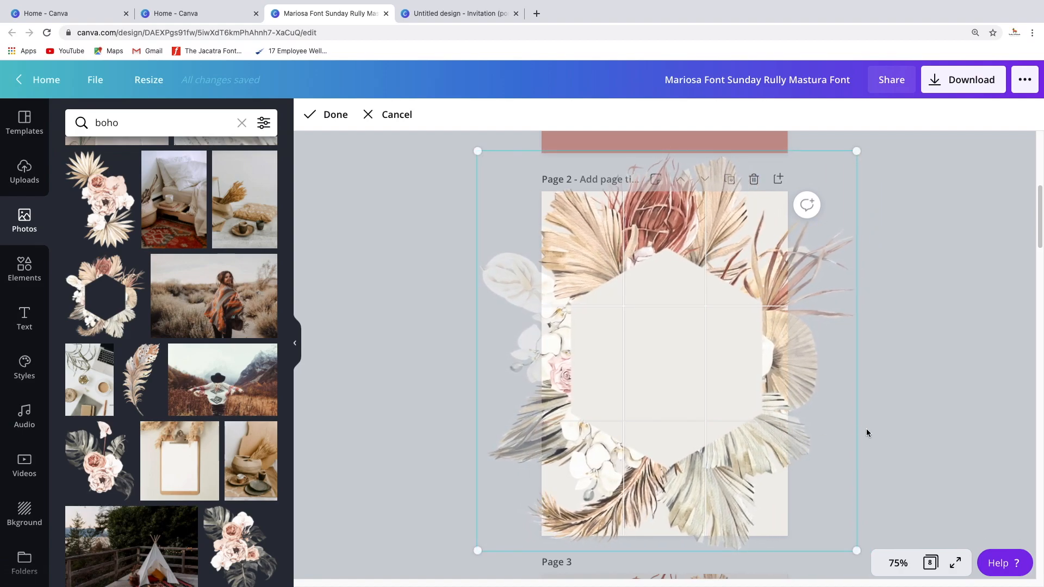
pyautogui.click(926, 412)
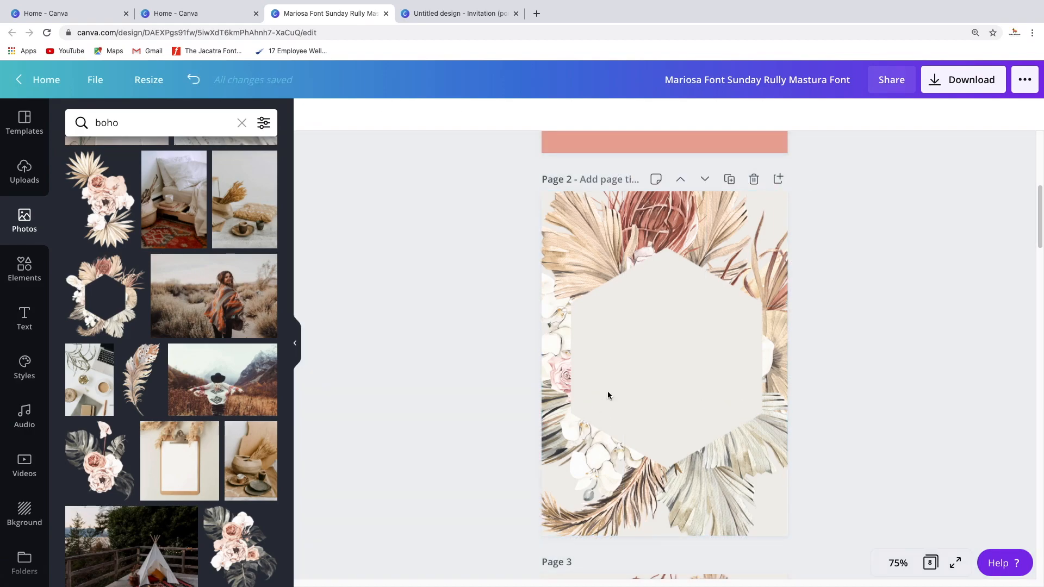
# Step: Examine the Baby Shower invitation text on page 3 at 200% zoom
pyautogui.click(625, 393)
pyautogui.scroll(-3, 672, 367)
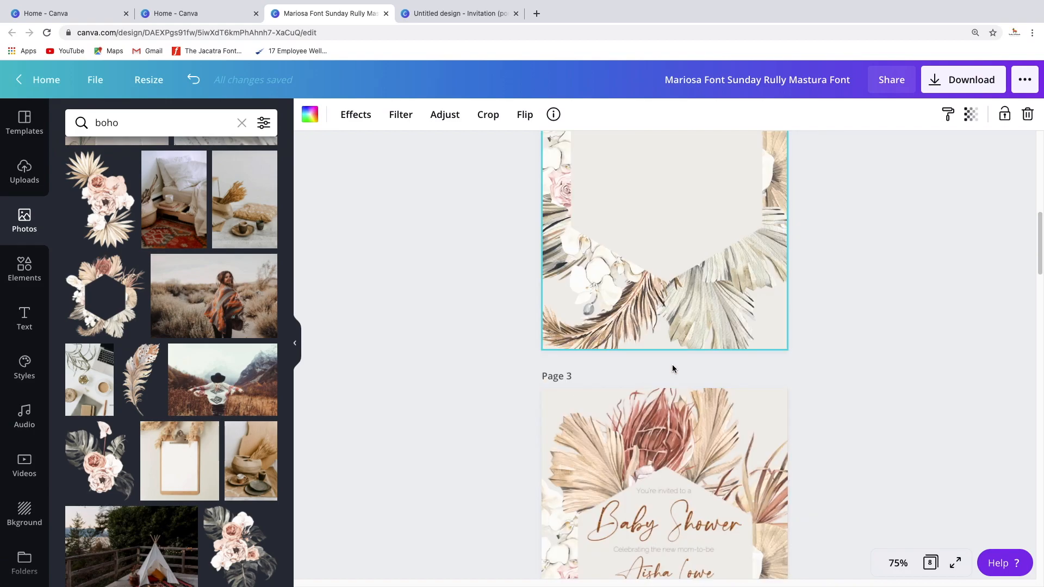
pyautogui.scroll(1, 672, 368)
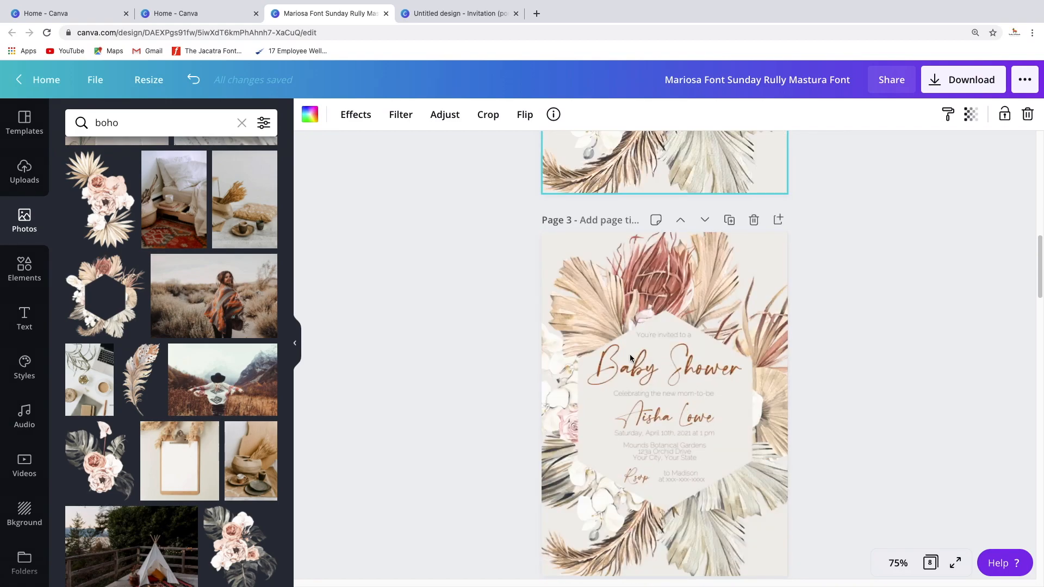
pyautogui.click(896, 563)
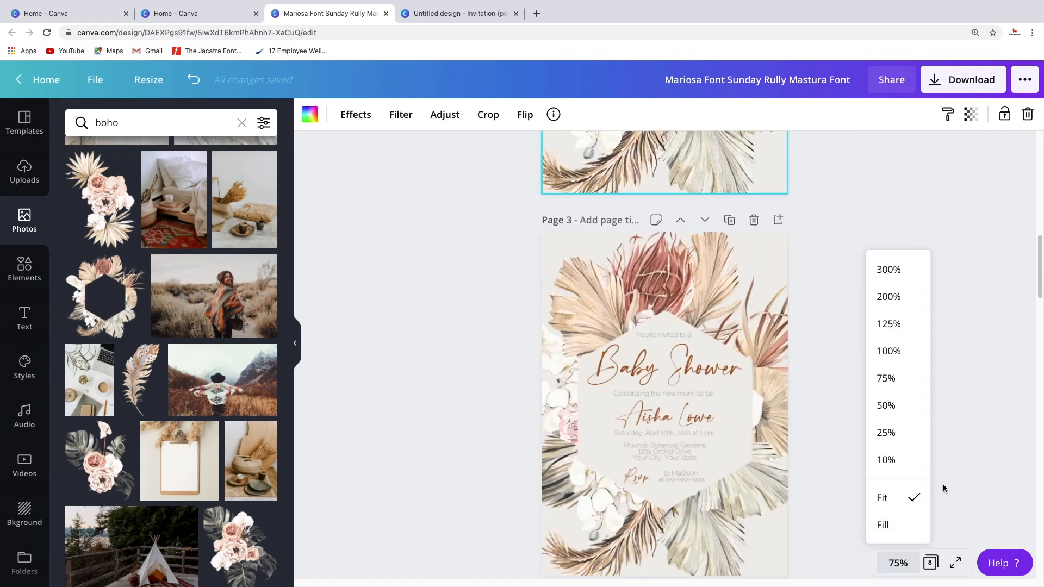
pyautogui.click(905, 321)
pyautogui.click(903, 561)
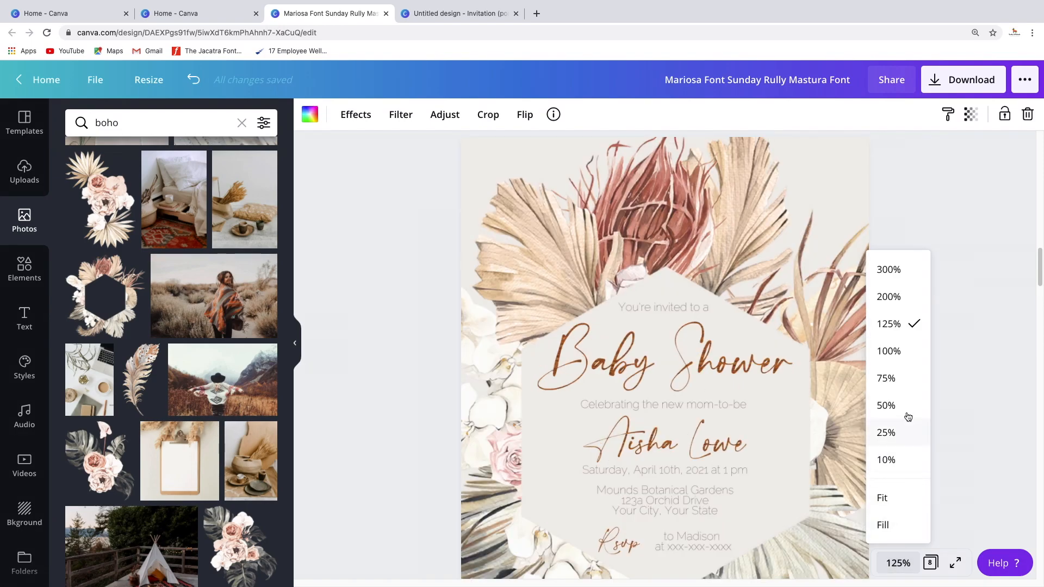
pyautogui.click(884, 298)
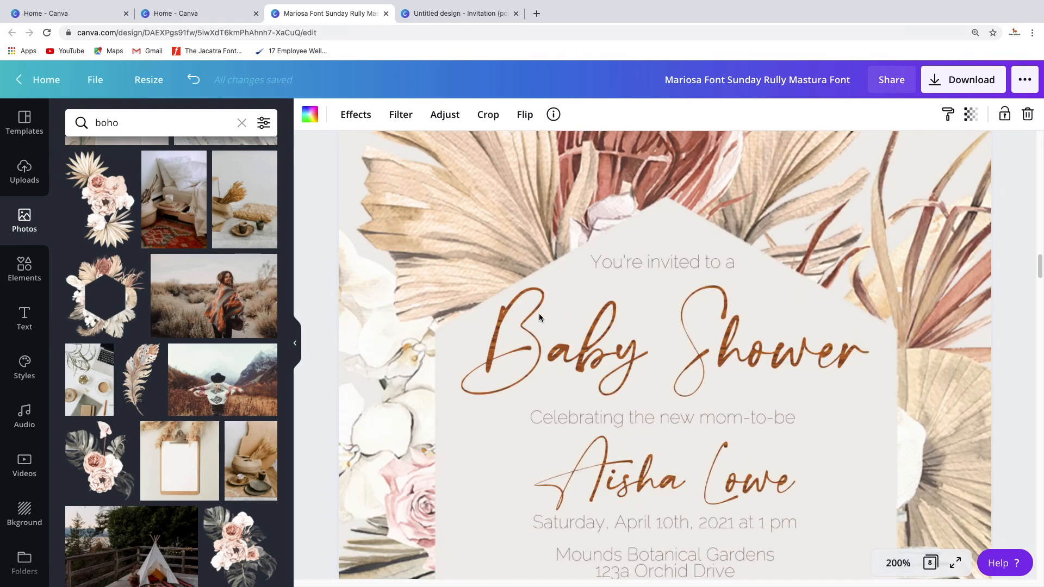
# Step: Open the fontmeme.com home page in a new browser tab
pyautogui.click(23, 313)
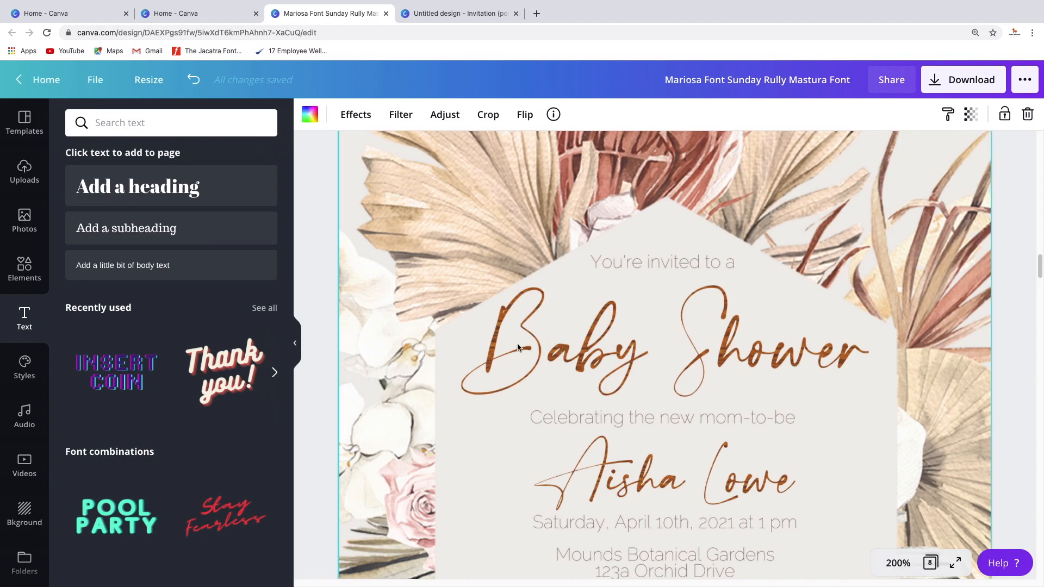
pyautogui.click(536, 13)
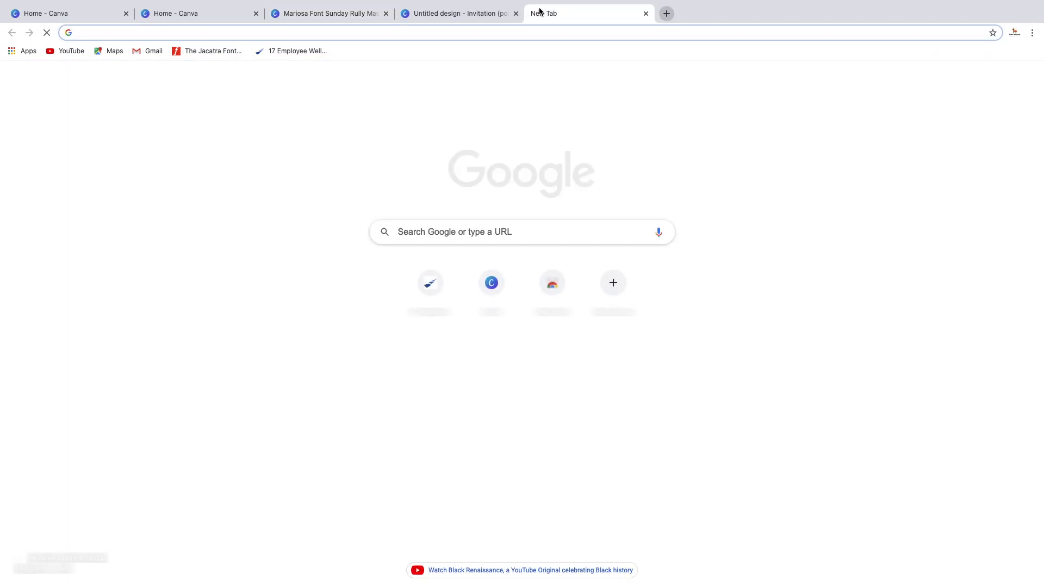
pyautogui.write('fontmeme.com/fonts/the-jacatra-font/')
pyautogui.press('Right')
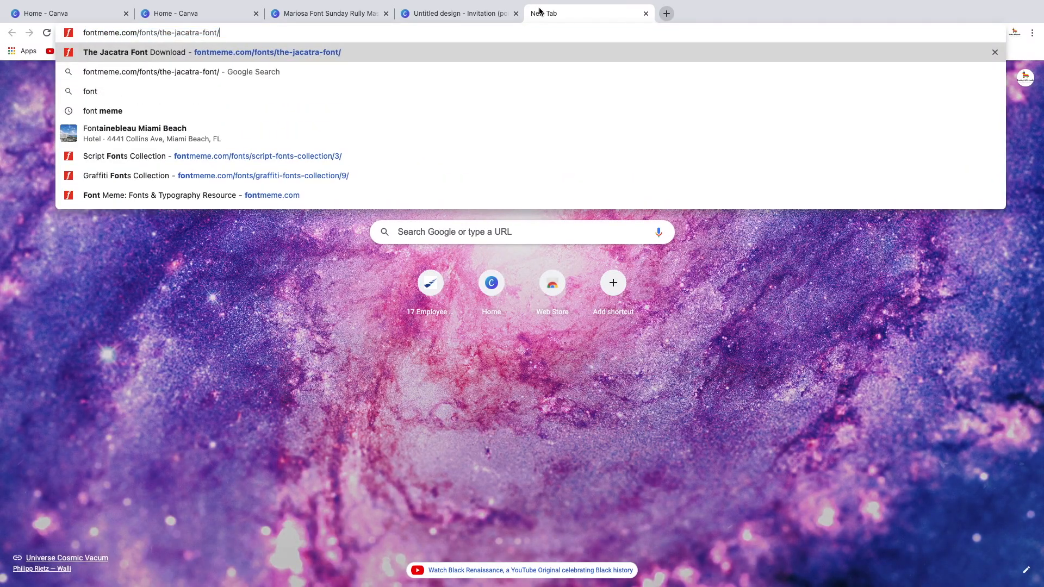
pyautogui.press('BackSpace')
pyautogui.press('BackSpace')
pyautogui.press('BackSpace')
pyautogui.press('BackSpace')
pyautogui.press('BackSpace')
pyautogui.press('BackSpace')
pyautogui.press('BackSpace')
pyautogui.press('BackSpace')
pyautogui.press('BackSpace')
pyautogui.press('BackSpace')
pyautogui.press('BackSpace')
pyautogui.press('BackSpace')
pyautogui.press('BackSpace')
pyautogui.press('BackSpace')
pyautogui.press('BackSpace')
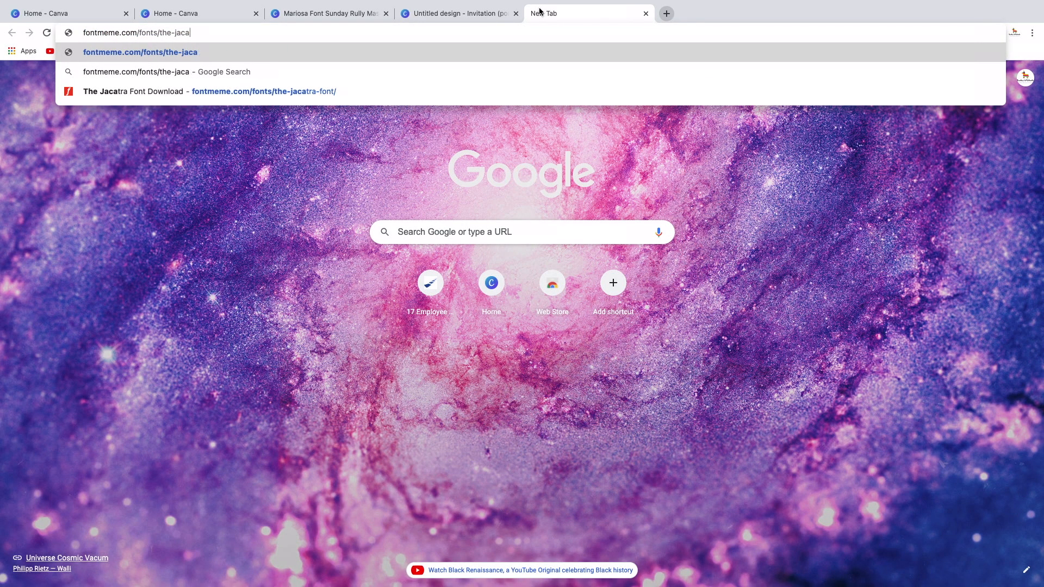
pyautogui.press('BackSpace')
pyautogui.press('BackSpace')
pyautogui.press('BackSpace')
pyautogui.press('BackSpace')
pyautogui.press('BackSpace')
pyautogui.press('BackSpace')
pyautogui.press('BackSpace')
pyautogui.press('BackSpace')
pyautogui.press('BackSpace')
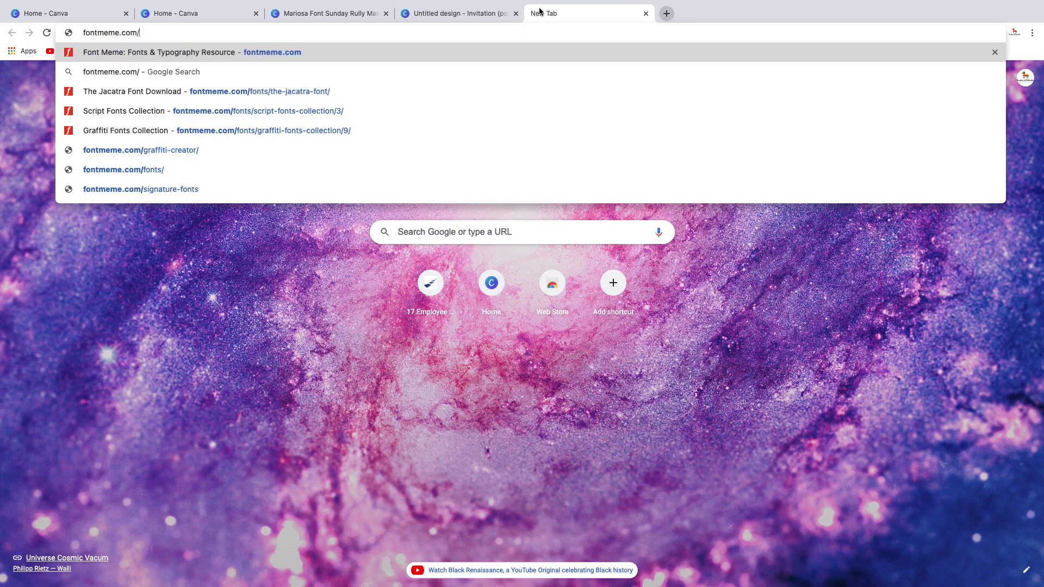
pyautogui.press('Return')
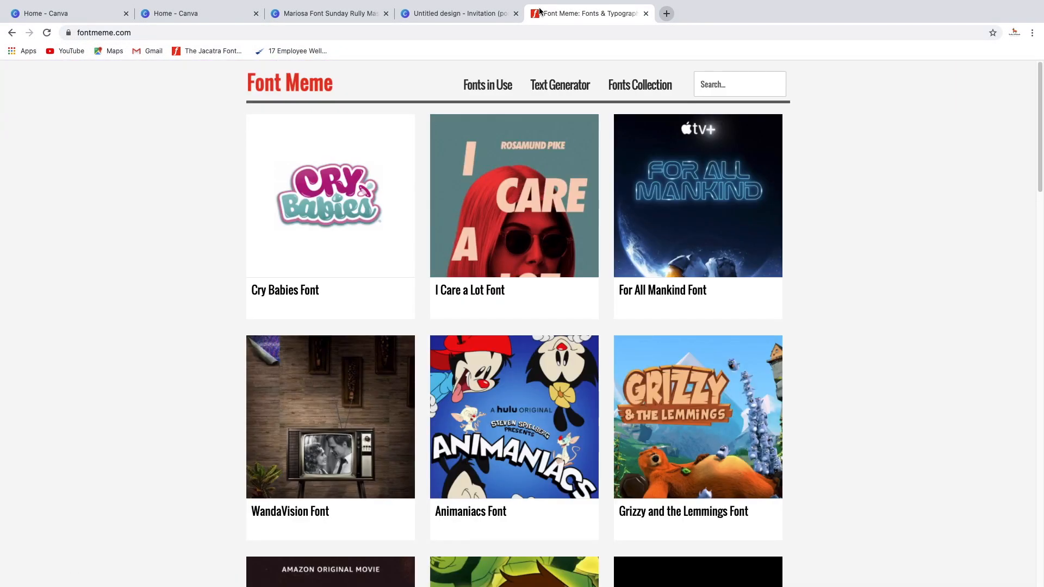
# Step: Open the Mariosa font page on Font Meme and check the font names listed on page 1 of the Canva design
pyautogui.scroll(-15, 807, 228)
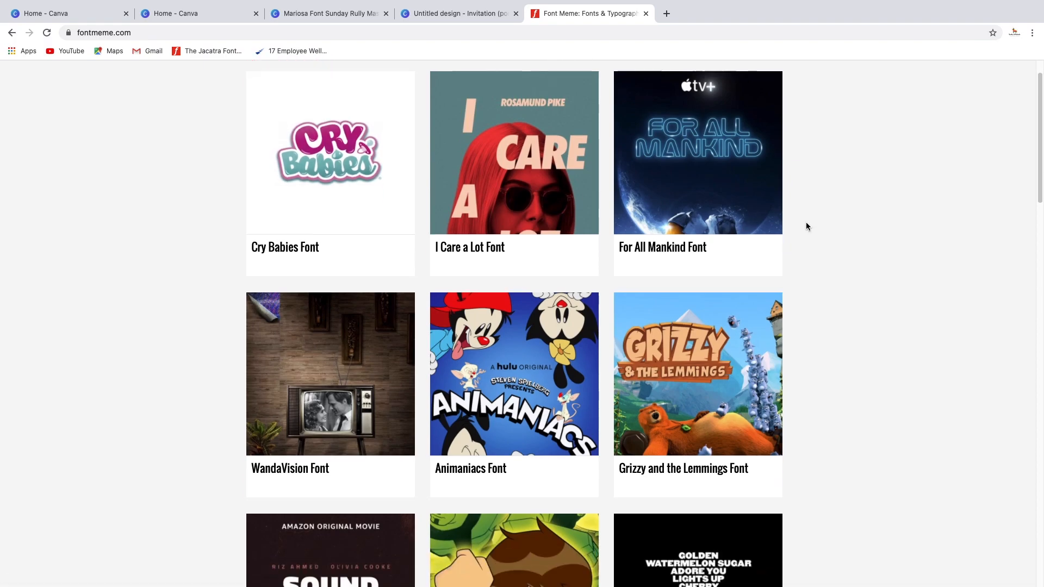
pyautogui.scroll(-6, 805, 226)
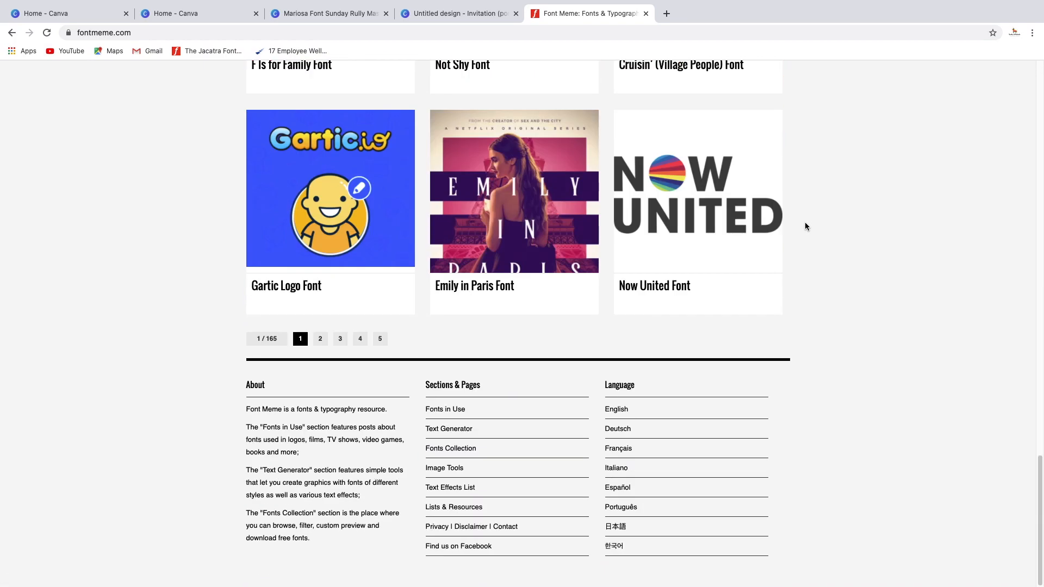
pyautogui.scroll(18, 804, 226)
pyautogui.scroll(3, 805, 227)
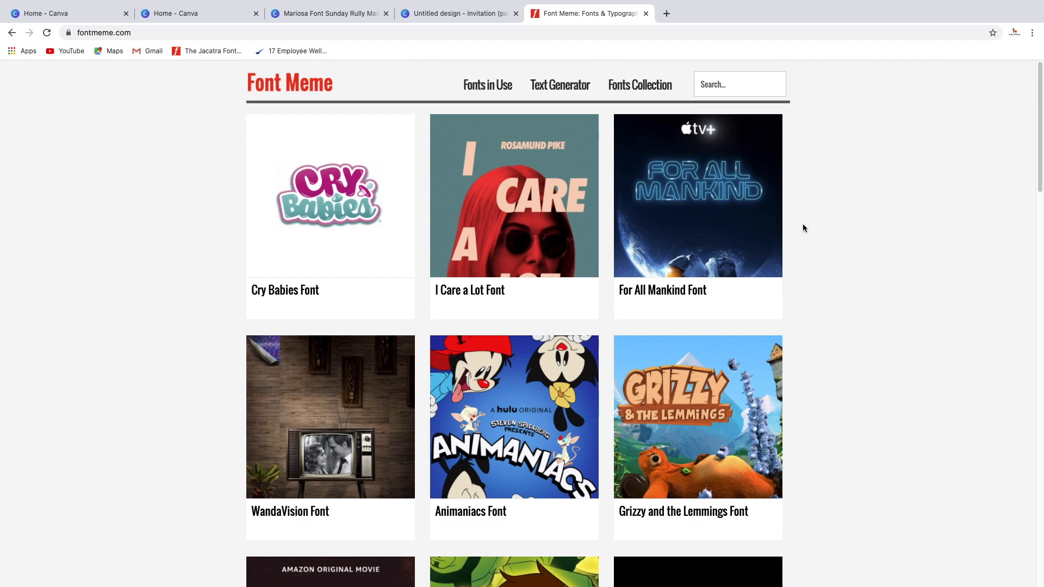
pyautogui.click(310, 34)
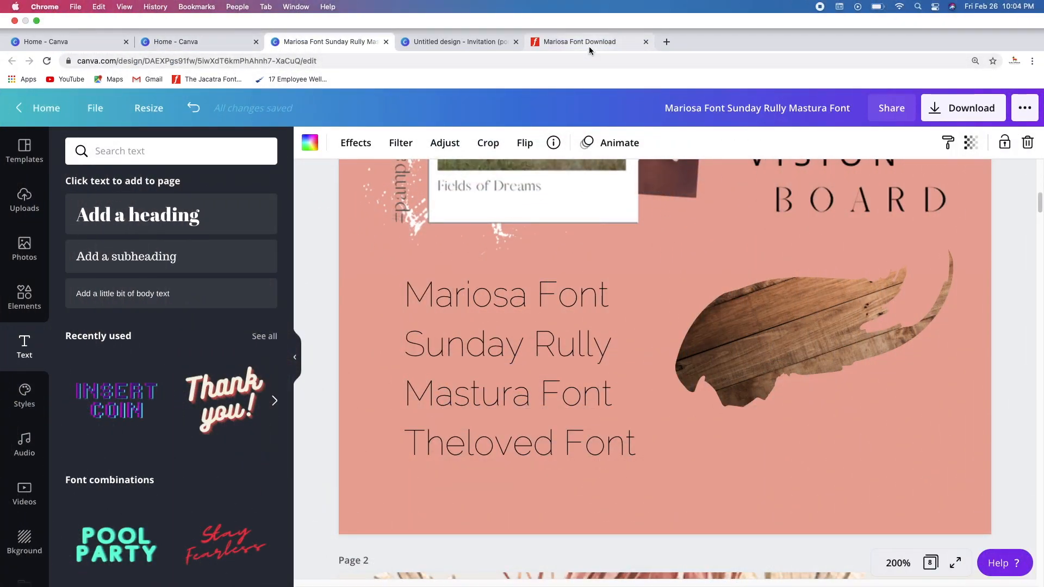
pyautogui.click(589, 47)
# Step: Search the Font Meme collection for "theloved" and open the Theloved font page
pyautogui.scroll(-2, 726, 216)
pyautogui.scroll(10, 715, 220)
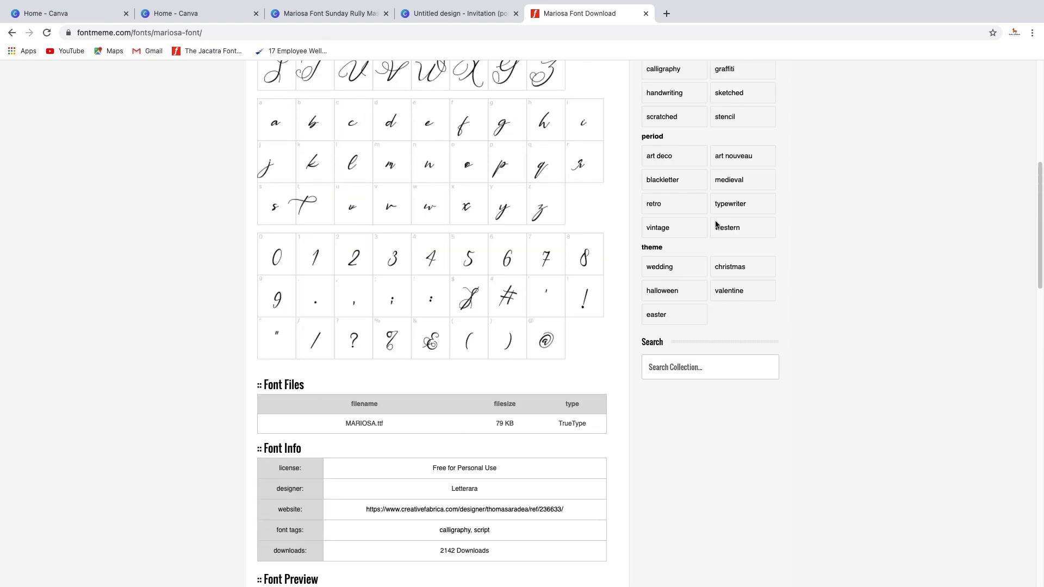
pyautogui.click(722, 373)
pyautogui.write('theloved')
pyautogui.press('Return')
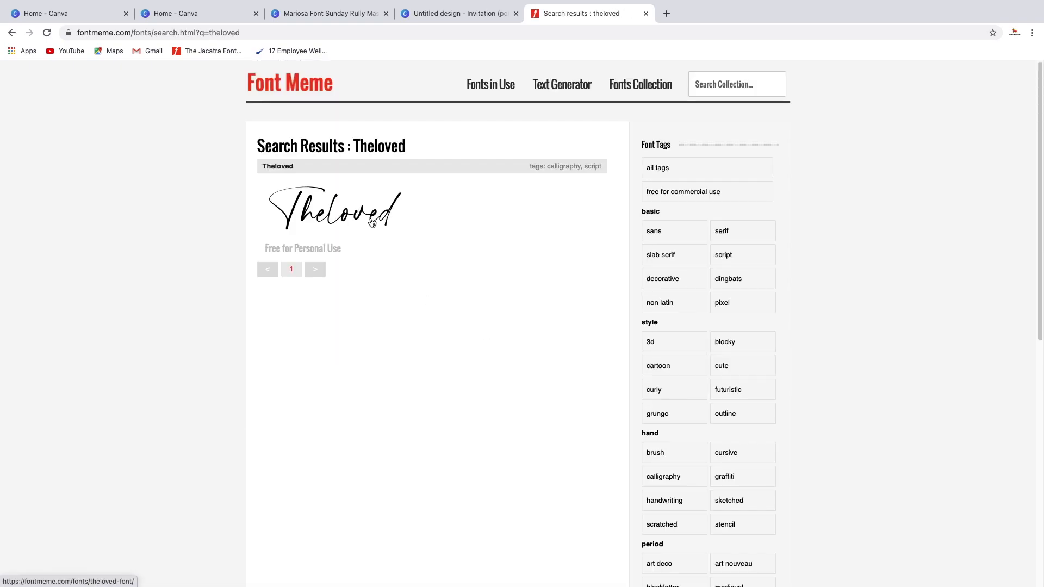
pyautogui.click(386, 232)
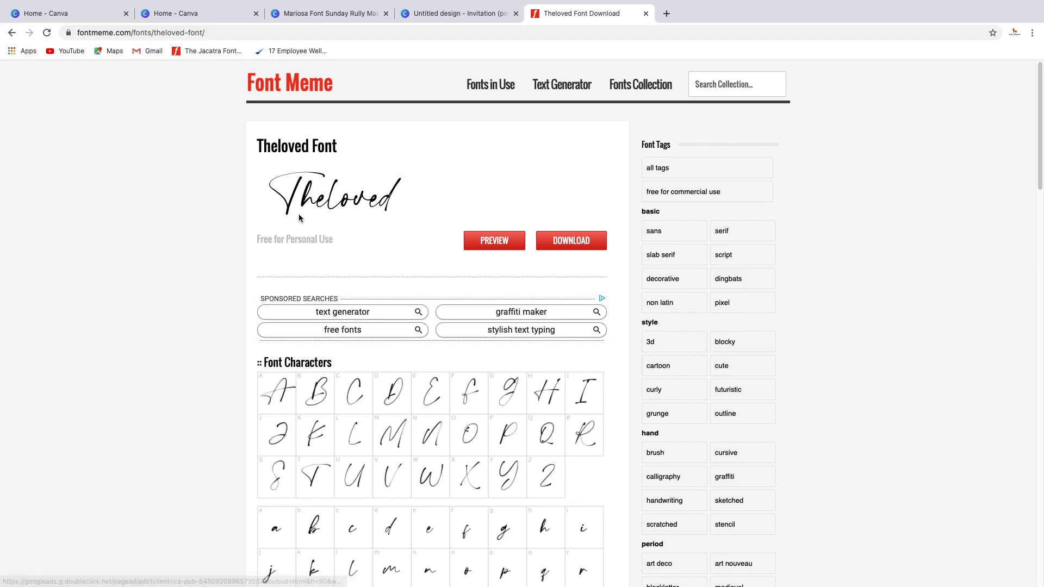
# Step: Generate a "Bridal Shower" text image in Theloved font at size 300 with the Texture-Wood-D effect
pyautogui.scroll(-20, 329, 220)
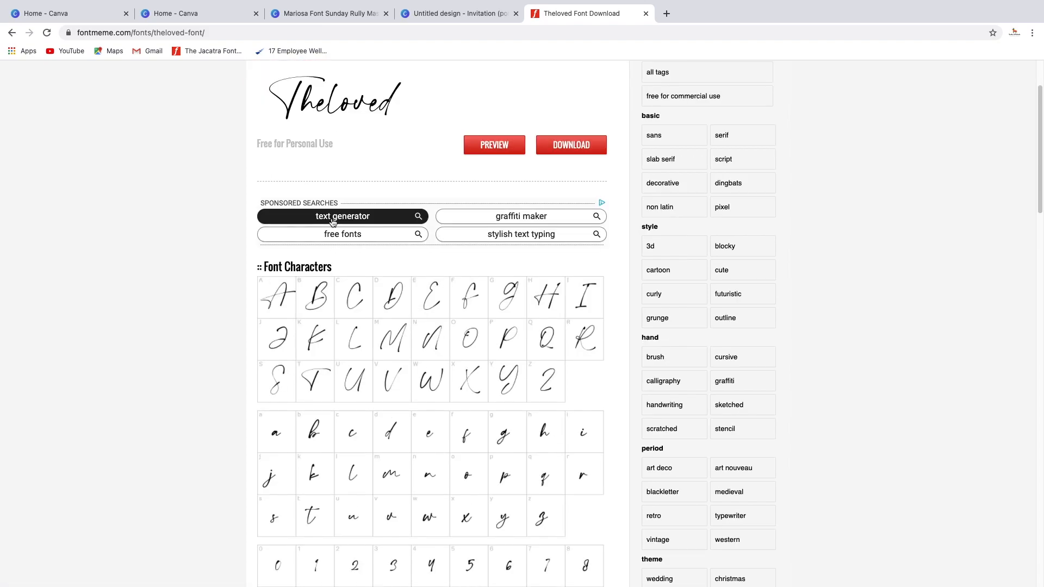
pyautogui.scroll(3, 384, 234)
pyautogui.click(348, 180)
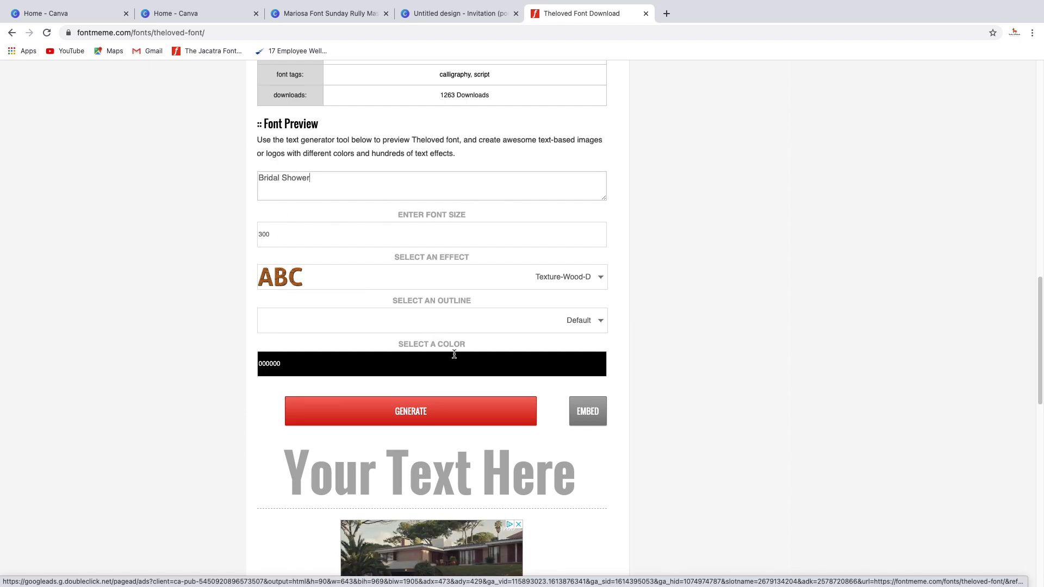
pyautogui.click(427, 413)
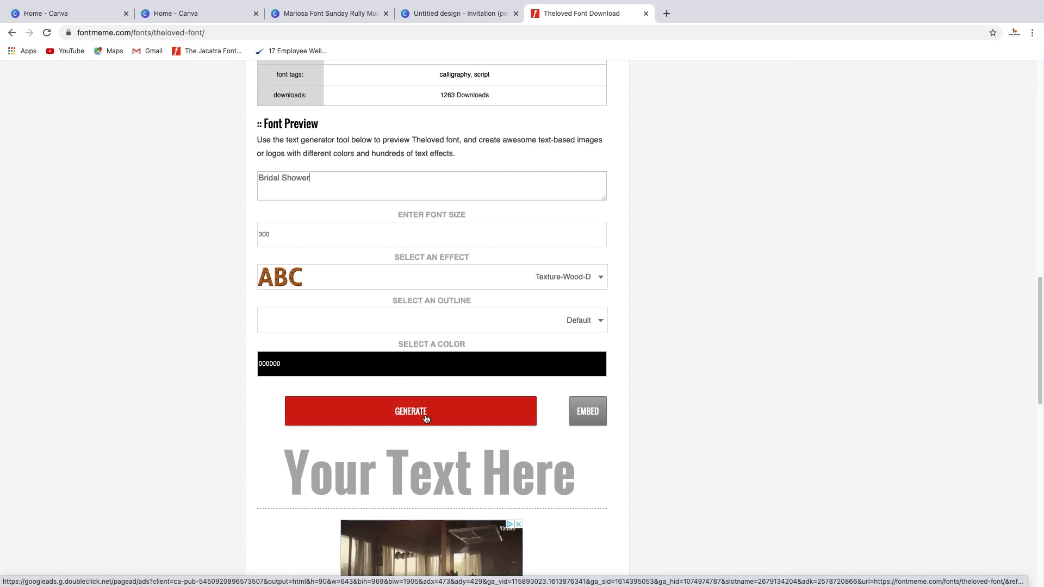
# Step: Save the generated Bridal Shower image to Downloads as a PNG named "thelovedbridalshower"
pyautogui.moveTo(492, 506)
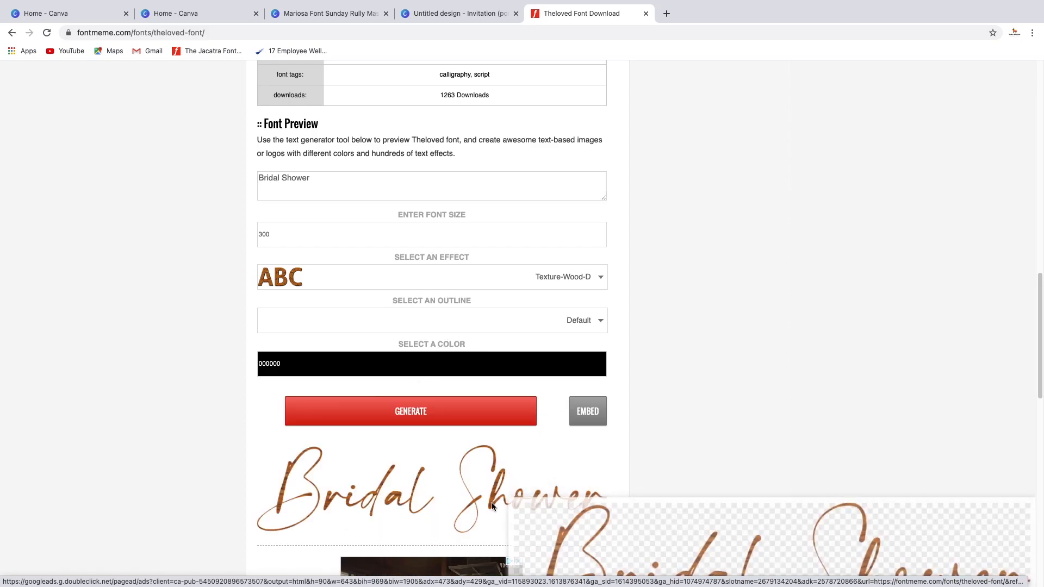
pyautogui.doubleClick(402, 487)
pyautogui.rightClick(428, 499)
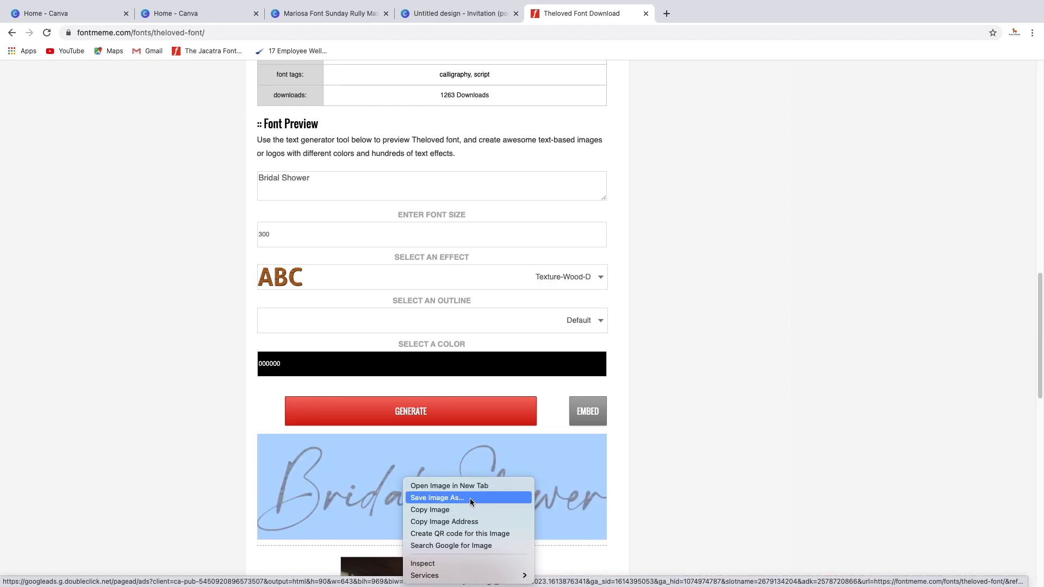
pyautogui.click(469, 498)
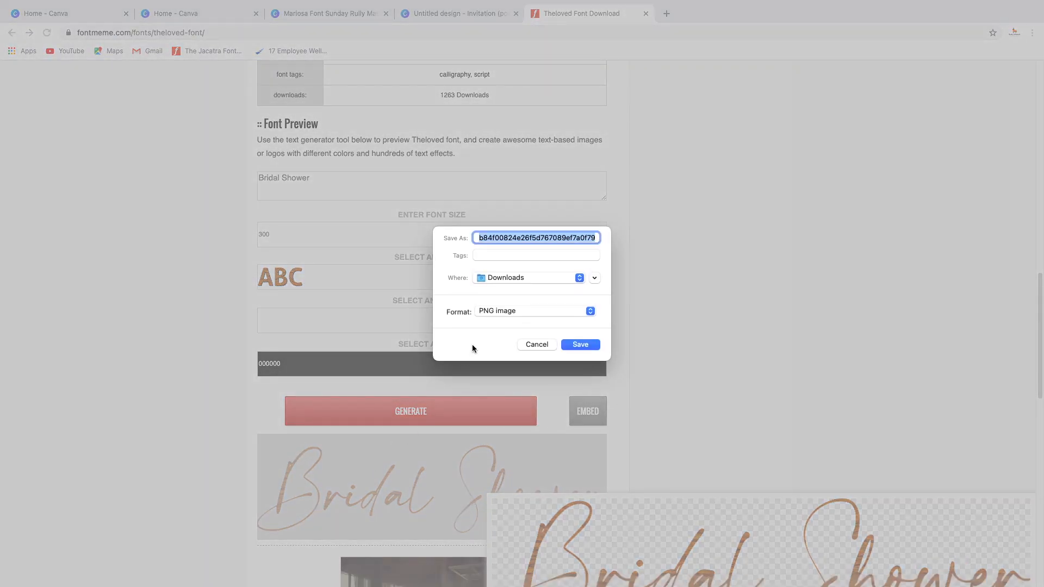
pyautogui.write('thelovedbridal')
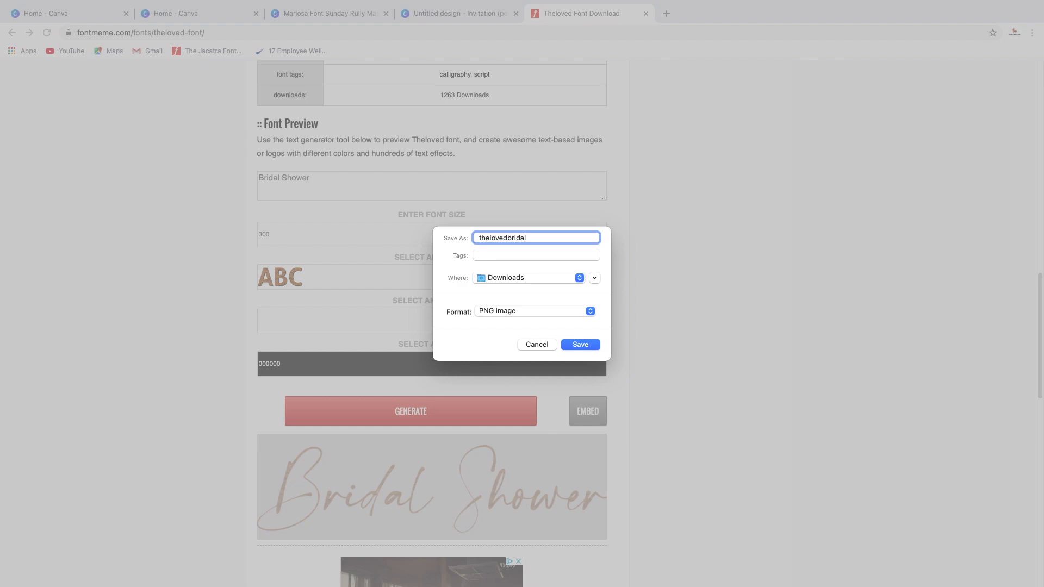
pyautogui.write('shower')
pyautogui.press('Return')
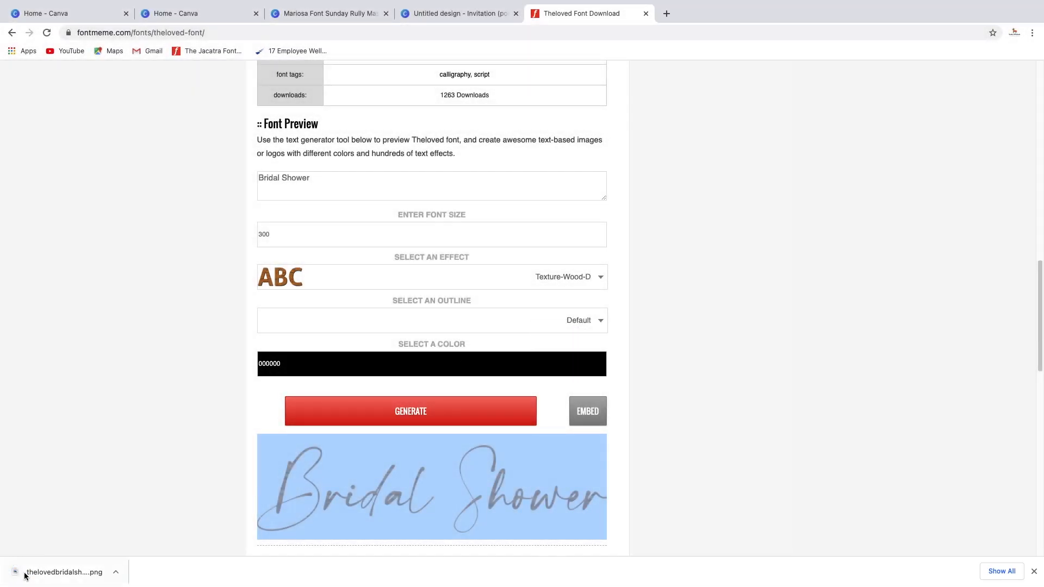
# Step: Switch back to the Canva invitation design and place the downloaded Bridal Shower image on page 2
pyautogui.click(436, 17)
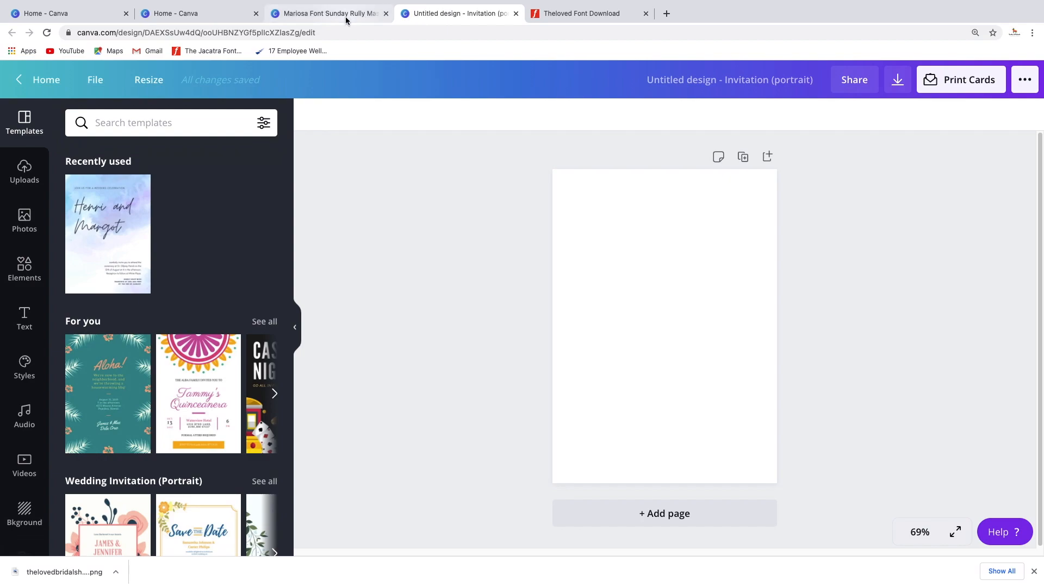
pyautogui.click(345, 16)
pyautogui.scroll(-10, 655, 313)
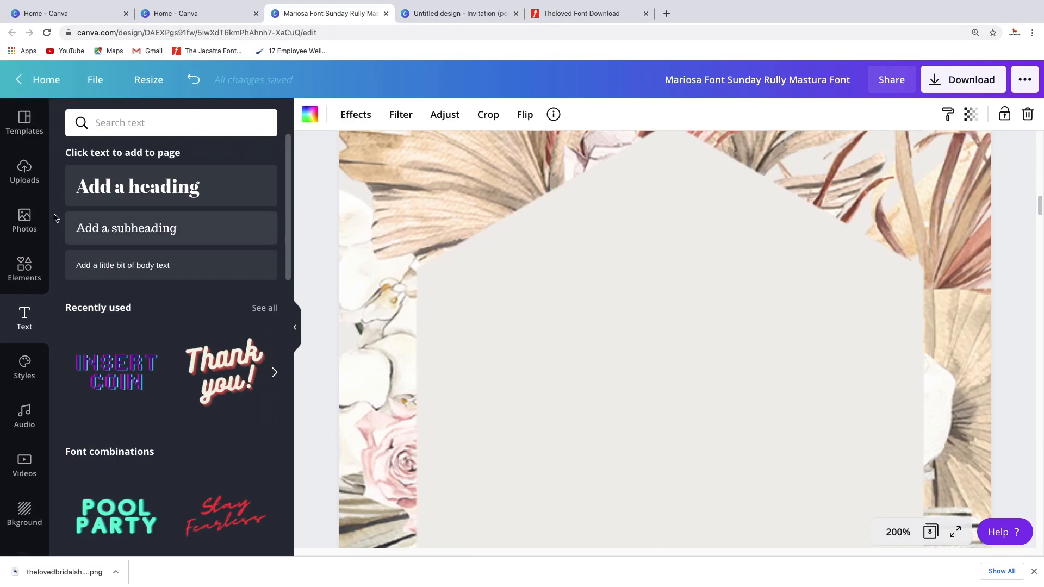
pyautogui.moveTo(26, 574); pyautogui.dragTo(576, 361)
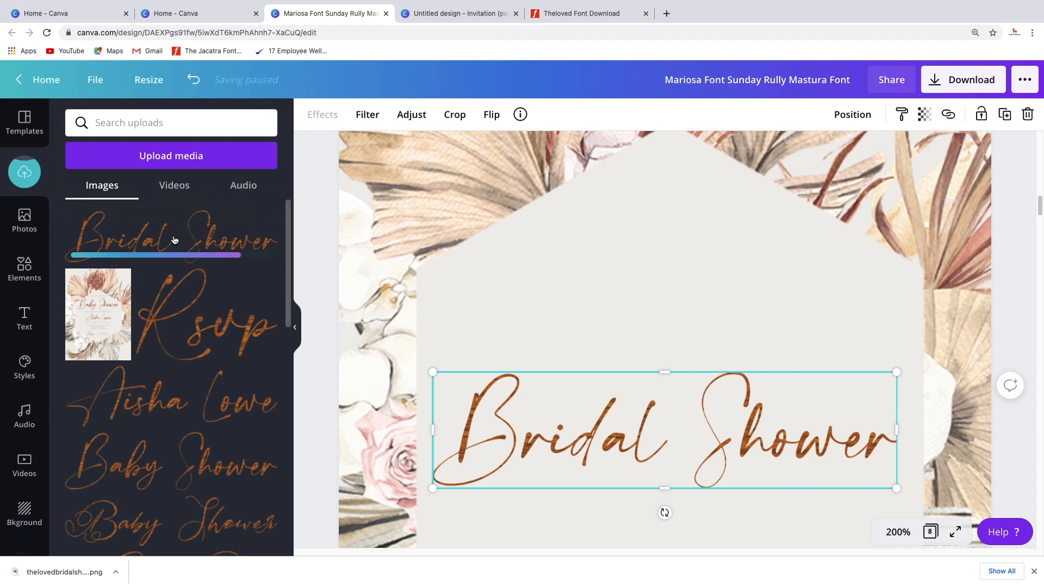
# Step: Move the Bridal Shower image to the upper part of page 2's hexagon, enlarging it slightly and centering it between the frame's sides
pyautogui.moveTo(592, 427); pyautogui.dragTo(601, 298)
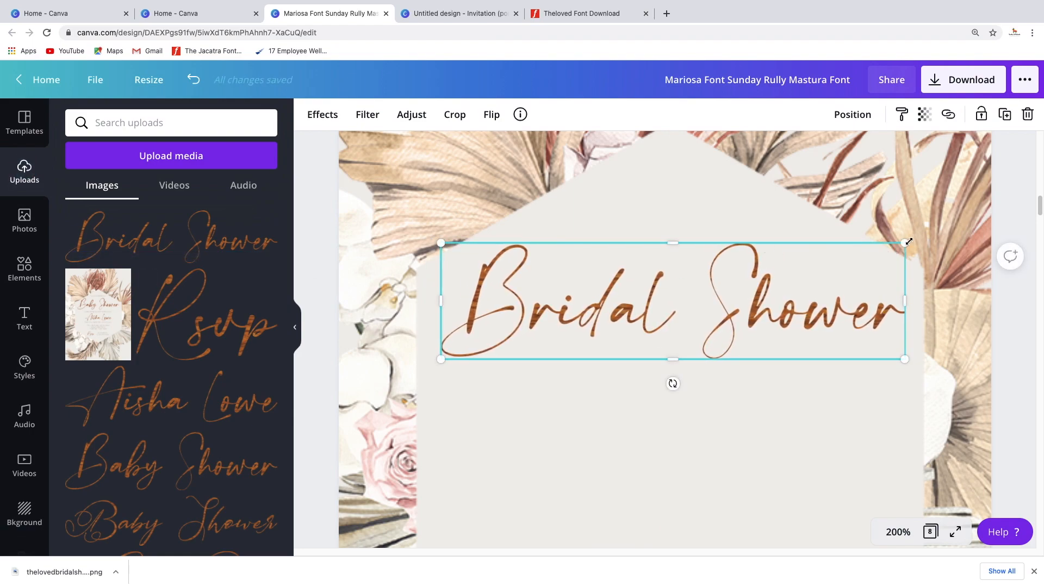
pyautogui.moveTo(907, 241)
pyautogui.mouseDown()
pyautogui.moveTo(606, 329)
pyautogui.moveTo(913, 240)
pyautogui.mouseUp()
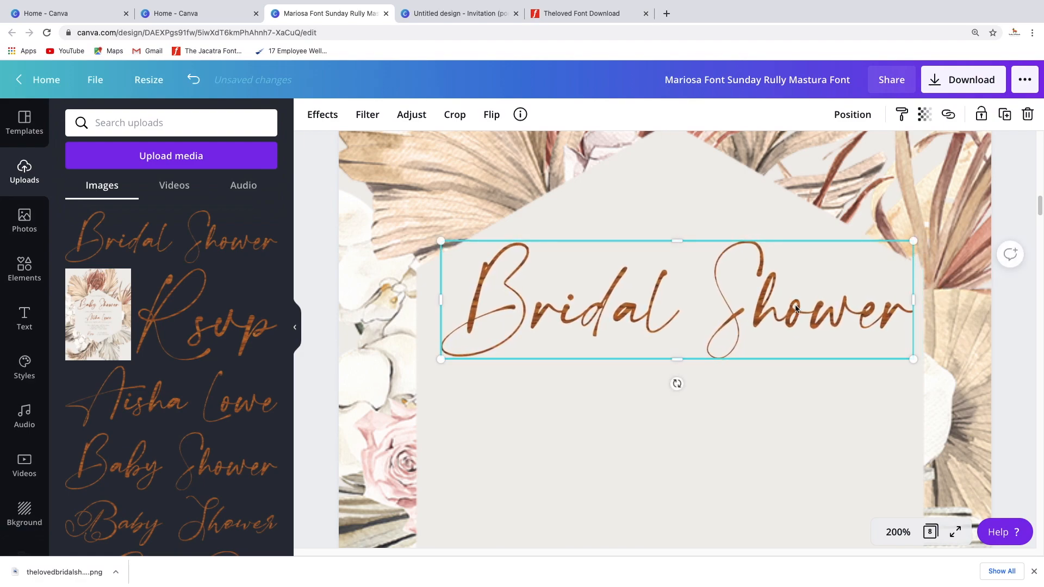
pyautogui.moveTo(745, 306)
pyautogui.mouseDown()
pyautogui.moveTo(732, 303)
pyautogui.moveTo(753, 306)
pyautogui.mouseUp()
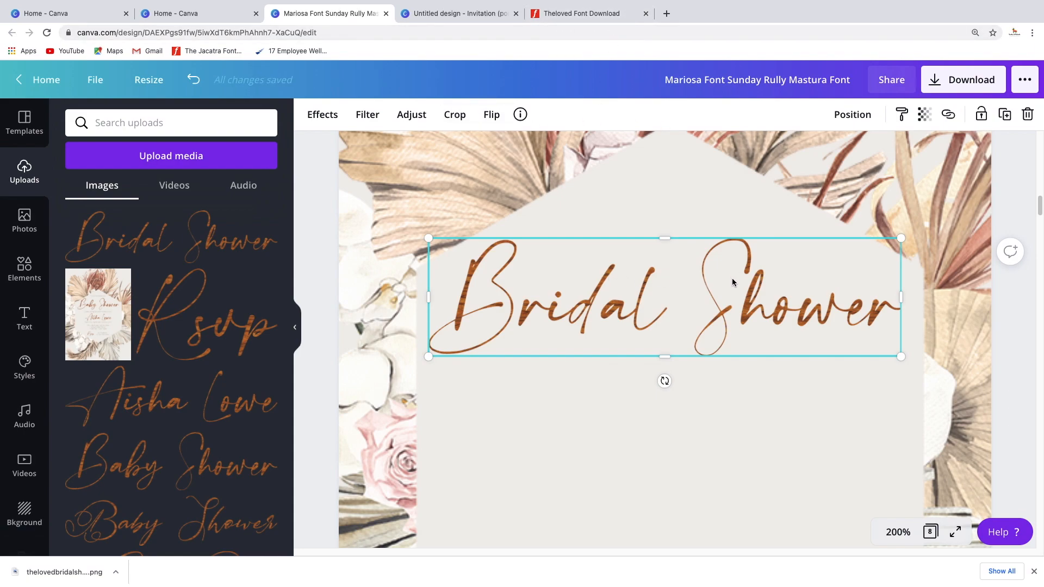
pyautogui.click(907, 210)
pyautogui.click(787, 262)
pyautogui.click(901, 195)
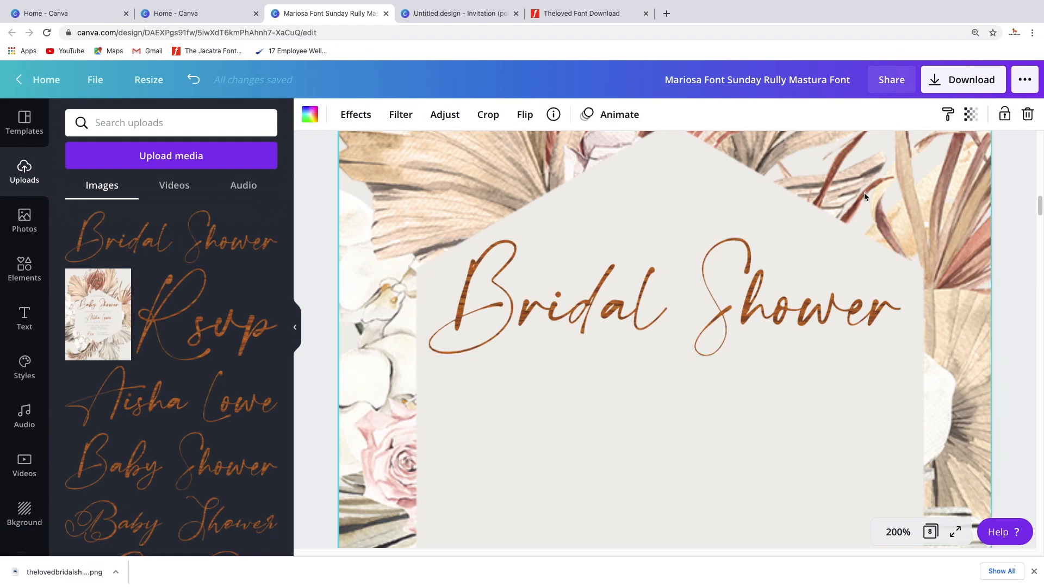
pyautogui.click(812, 255)
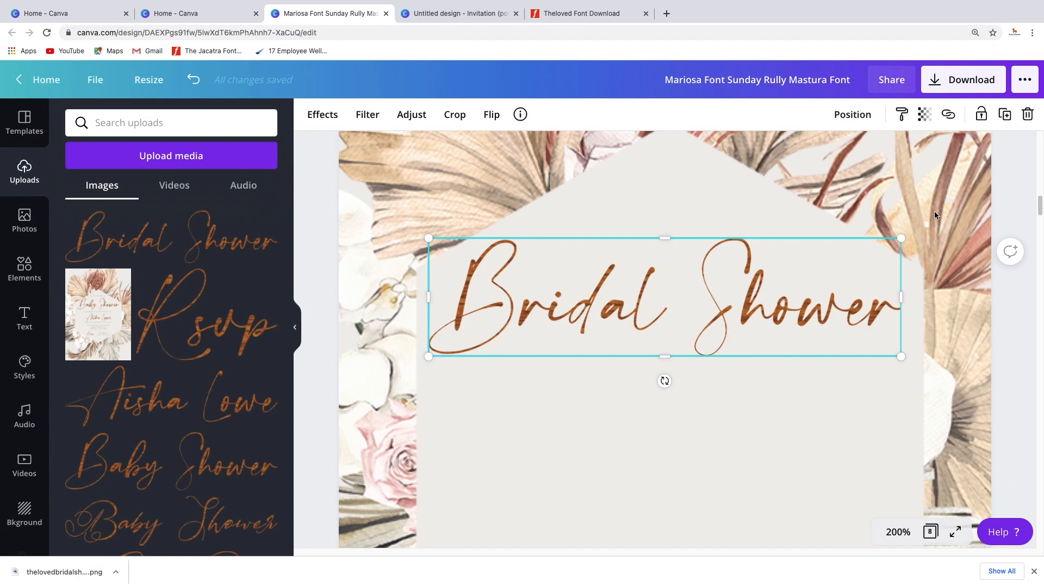
# Step: Shrink the Bridal Shower image slightly and align it to the horizontal center of page 2
pyautogui.scroll(2, 934, 217)
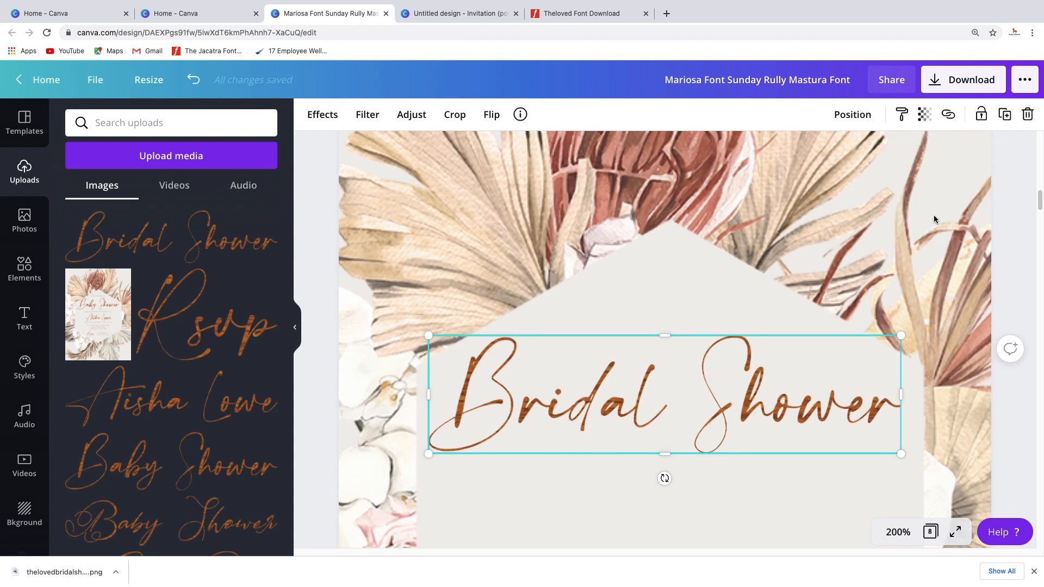
pyautogui.scroll(5, 934, 219)
pyautogui.scroll(-7, 934, 219)
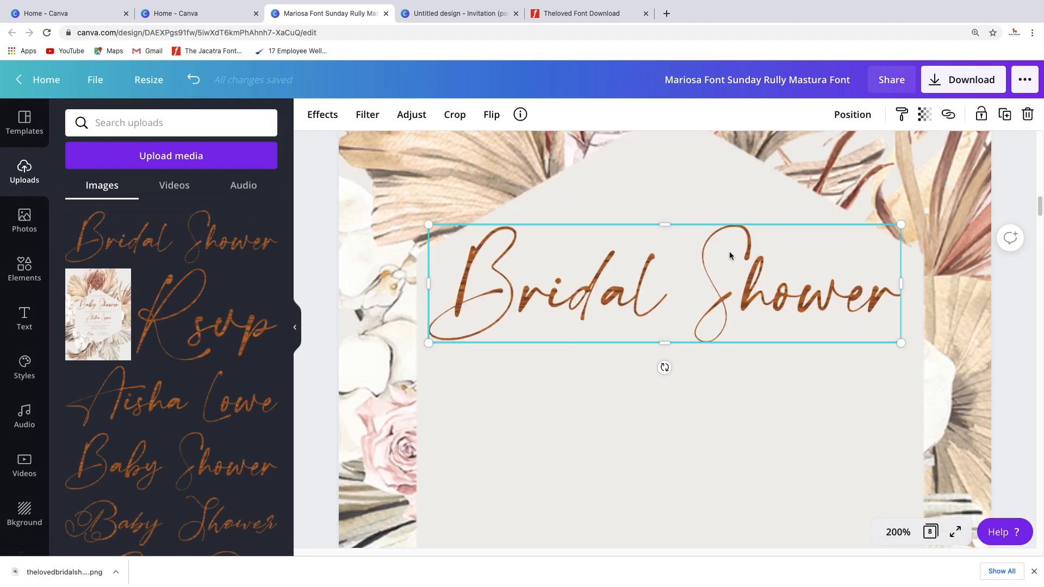
pyautogui.moveTo(904, 224); pyautogui.dragTo(894, 225)
pyautogui.click(862, 115)
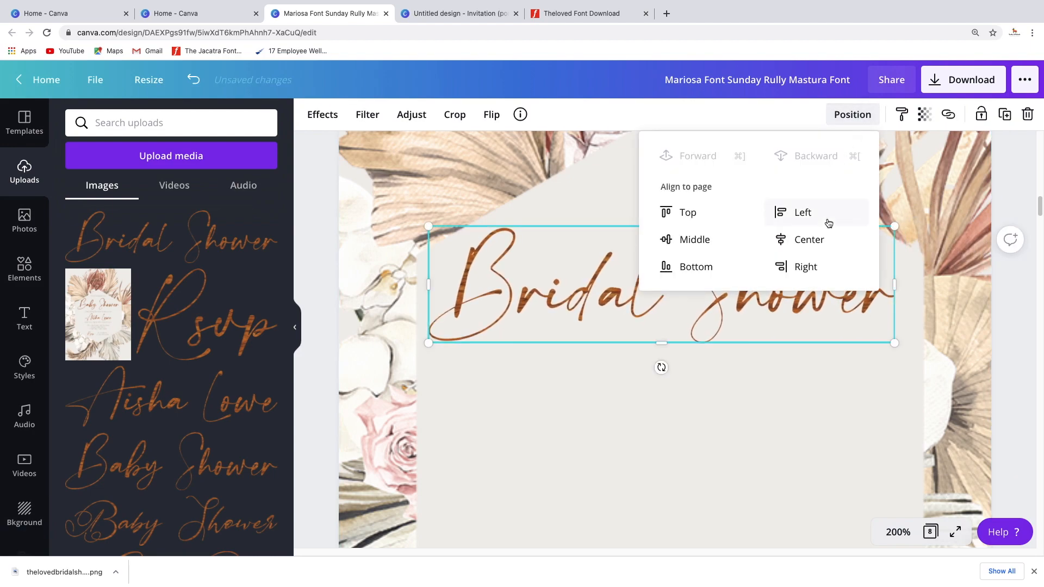
pyautogui.click(827, 240)
pyautogui.click(941, 326)
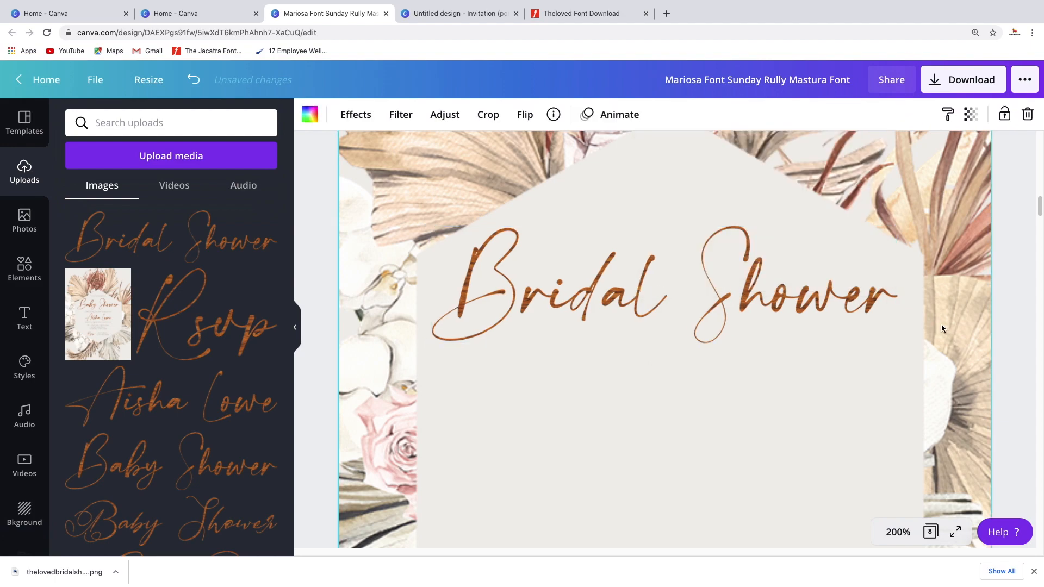
pyautogui.click(620, 278)
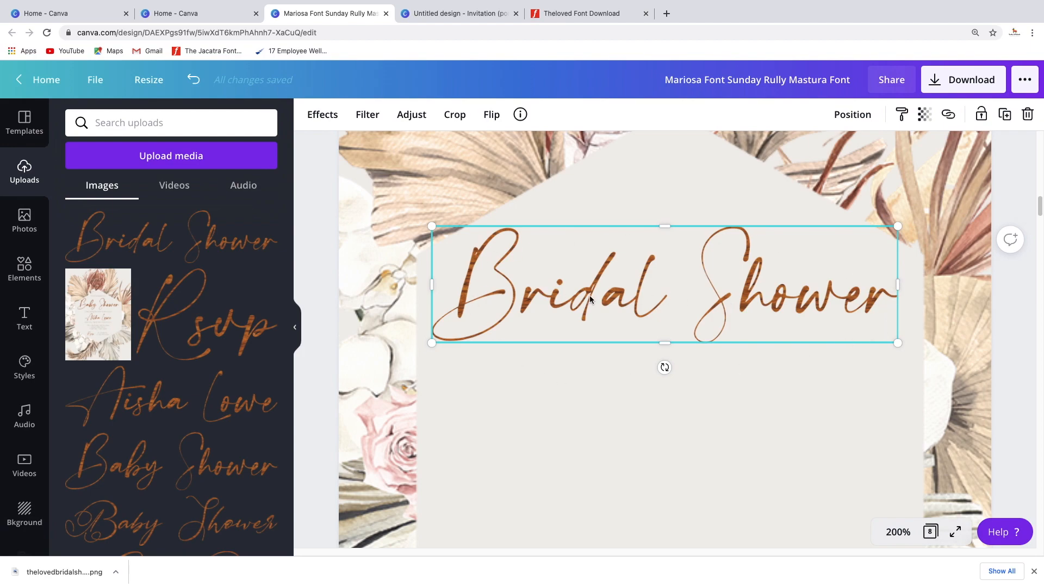
# Step: Add a subheading reading "You're invited to a" and place it above the Bridal Shower title
pyautogui.click(24, 318)
pyautogui.click(222, 237)
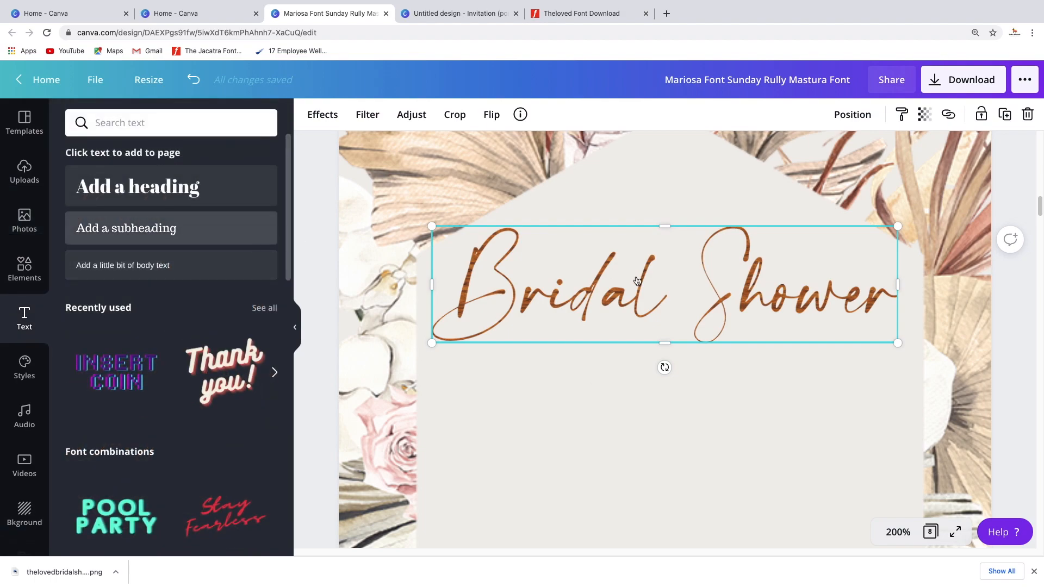
pyautogui.click(699, 364)
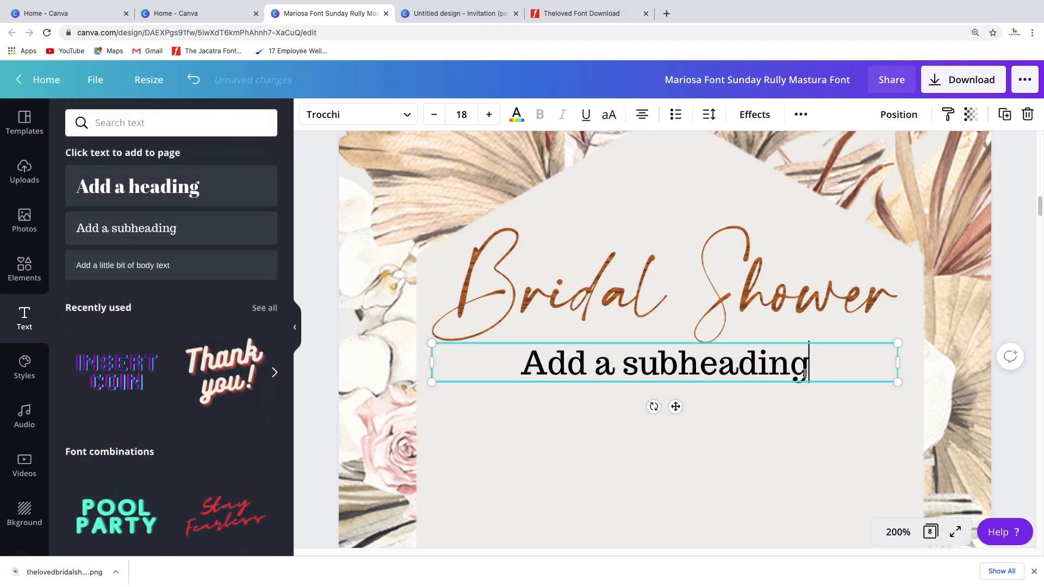
pyautogui.moveTo(809, 374); pyautogui.dragTo(516, 355)
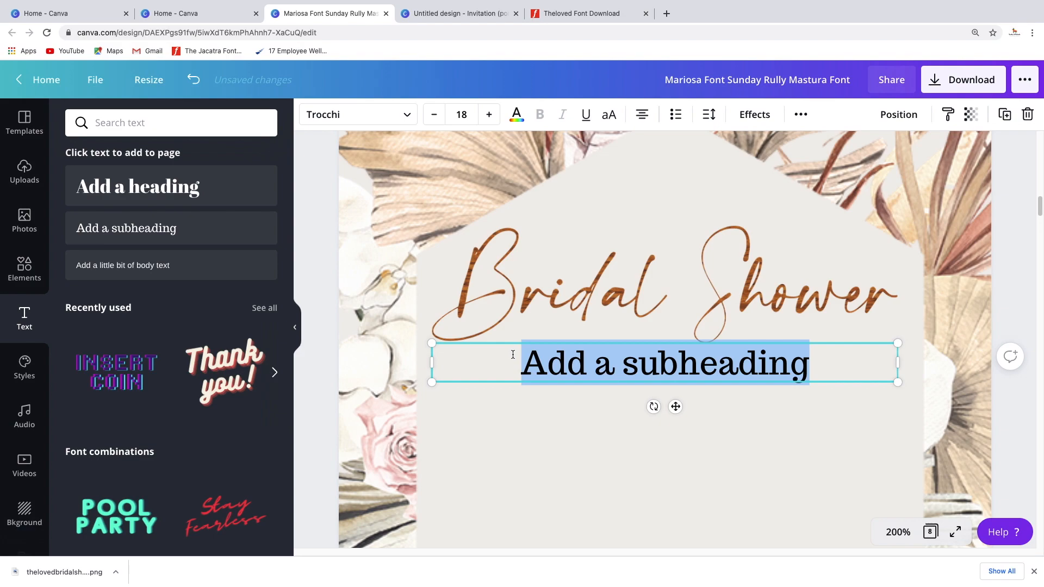
pyautogui.write("You're invited to a")
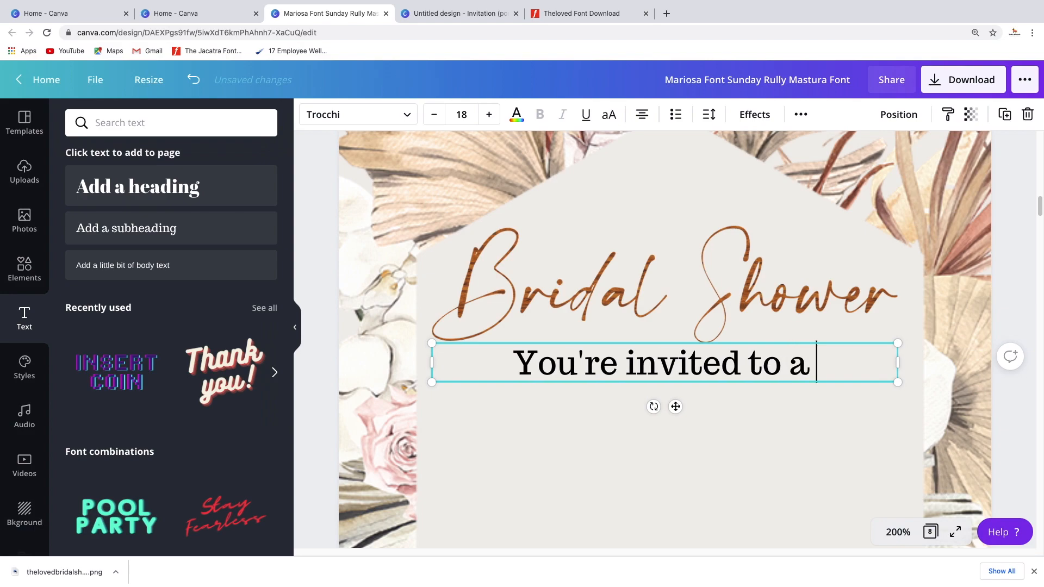
pyautogui.moveTo(673, 406); pyautogui.dragTo(666, 250)
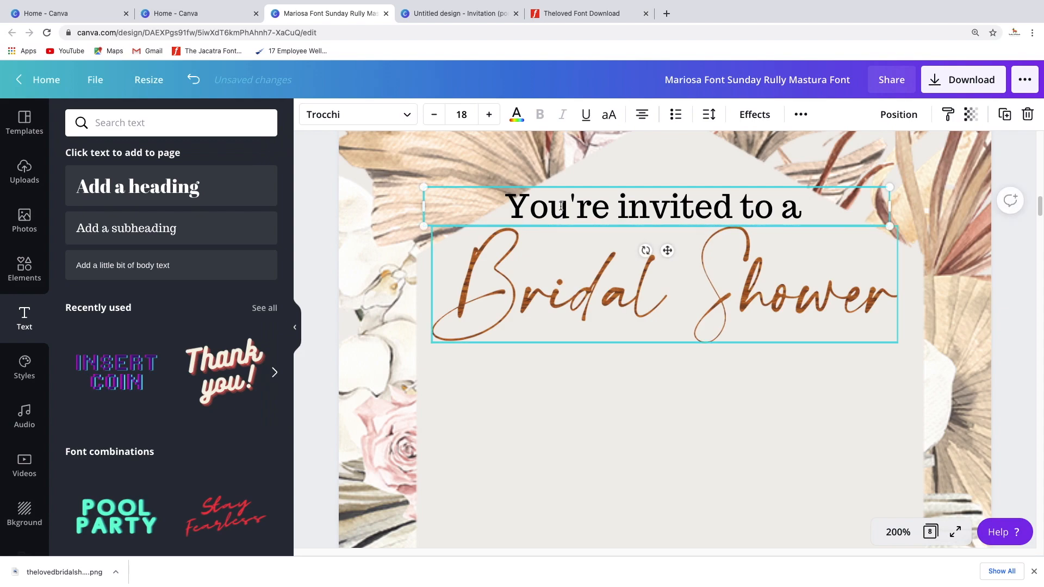
# Step: Reduce the font size of the "You're invited to a" line to 12
pyautogui.click(434, 123)
pyautogui.click(433, 123)
pyautogui.click(433, 122)
pyautogui.click(433, 123)
pyautogui.click(433, 123)
pyautogui.click(433, 123)
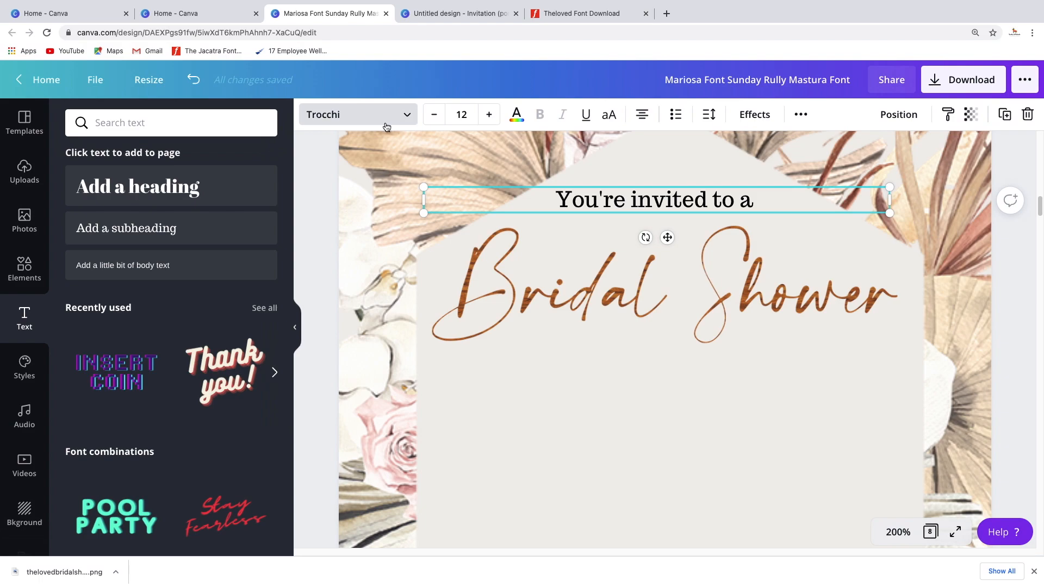
# Step: Duplicate the "You're invited to a" line and place the copy below the Bridal Shower title
pyautogui.click(672, 199)
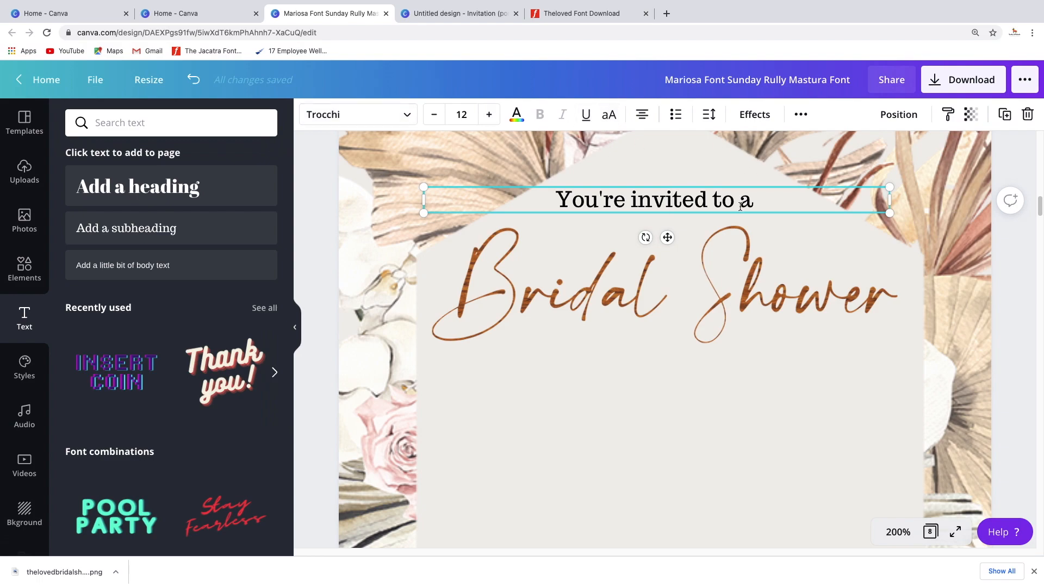
pyautogui.click(1005, 120)
pyautogui.moveTo(836, 227); pyautogui.dragTo(806, 369)
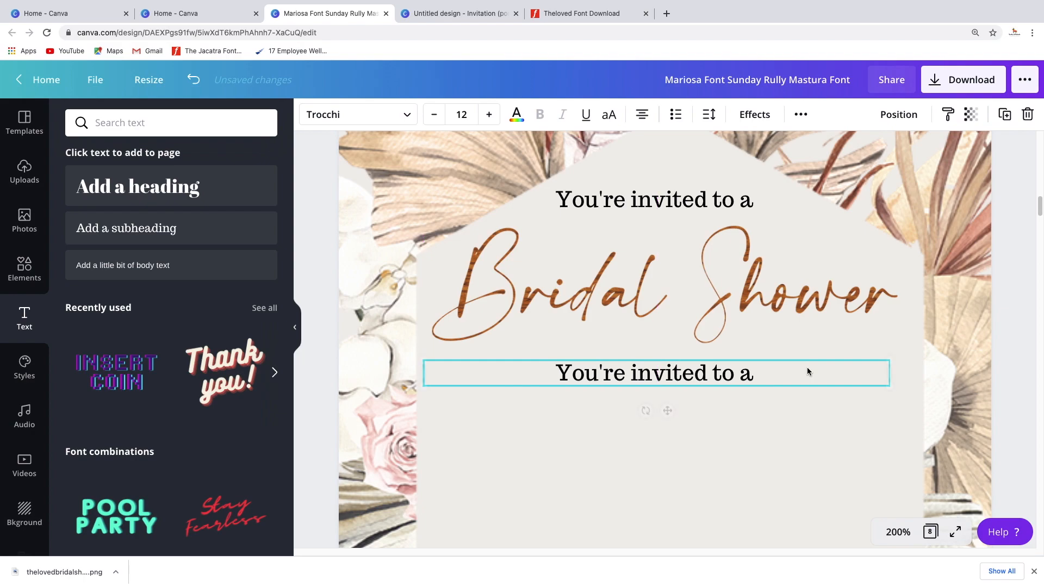
# Step: Replace the duplicated line's text below the title with "honoring the bride-to-be" in lowercase
pyautogui.click(686, 204)
pyautogui.click(768, 379)
pyautogui.click(751, 375)
pyautogui.moveTo(759, 375); pyautogui.dragTo(553, 380)
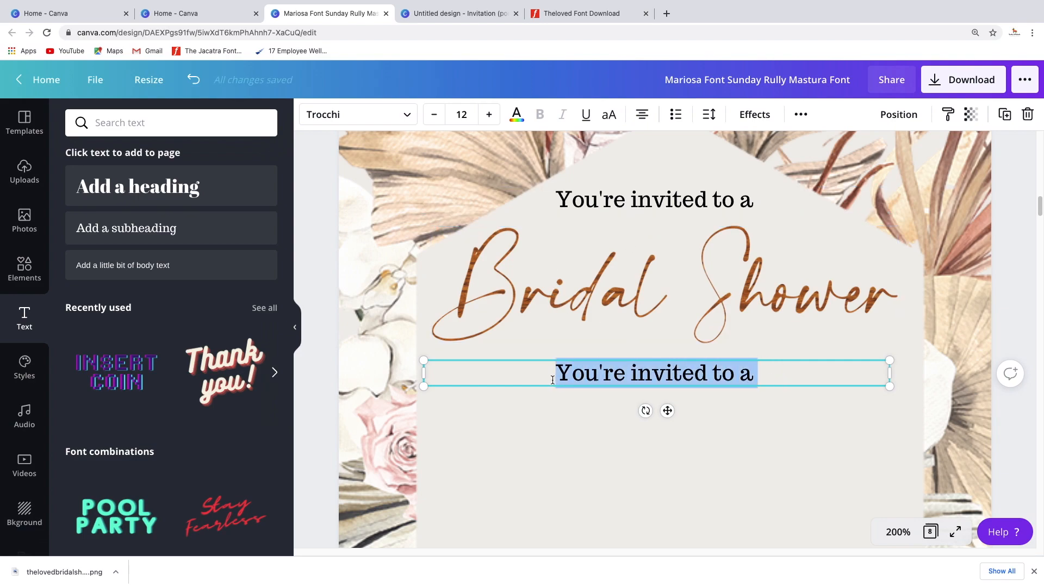
pyautogui.write('Honoring ')
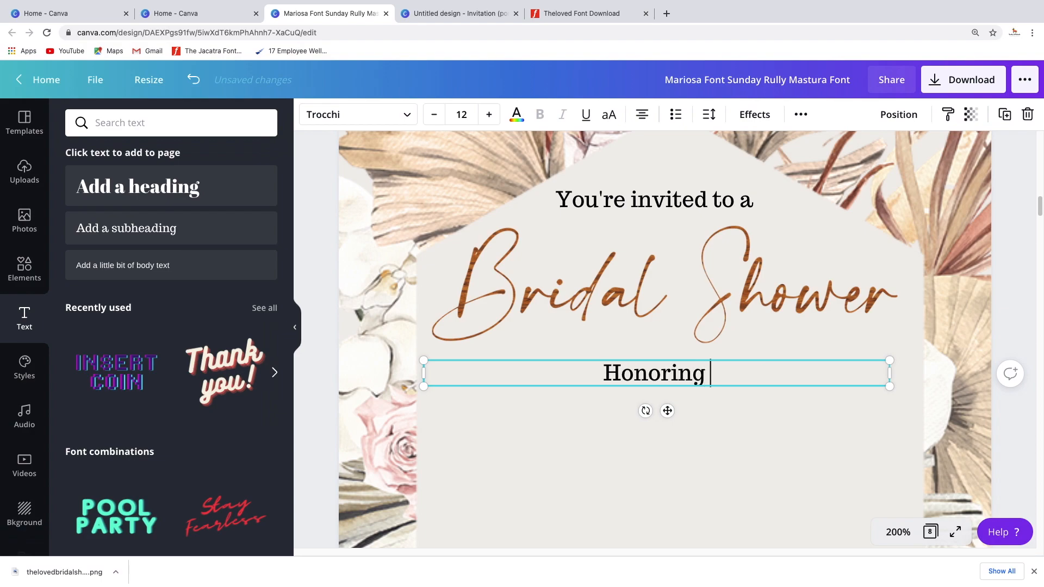
pyautogui.write('the bride t')
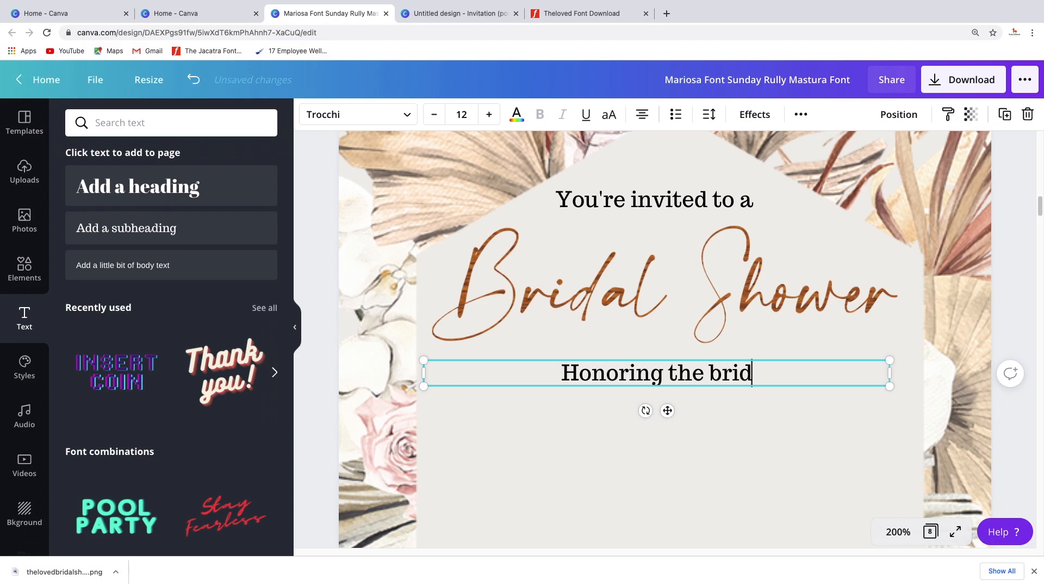
pyautogui.press('BackSpace')
pyautogui.press('BackSpace')
pyautogui.write('-tob')
pyautogui.press('BackSpace')
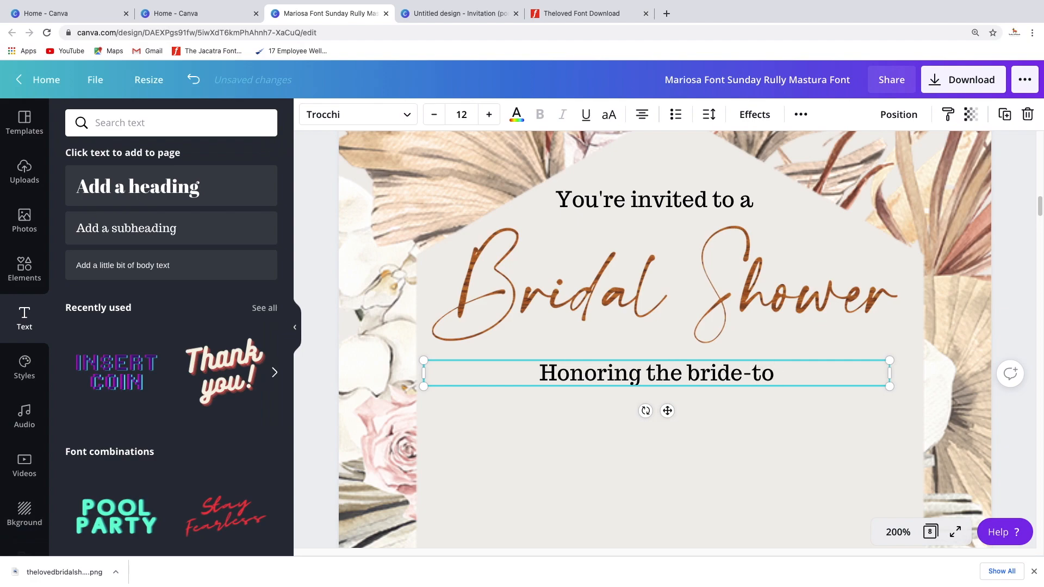
pyautogui.write('-be')
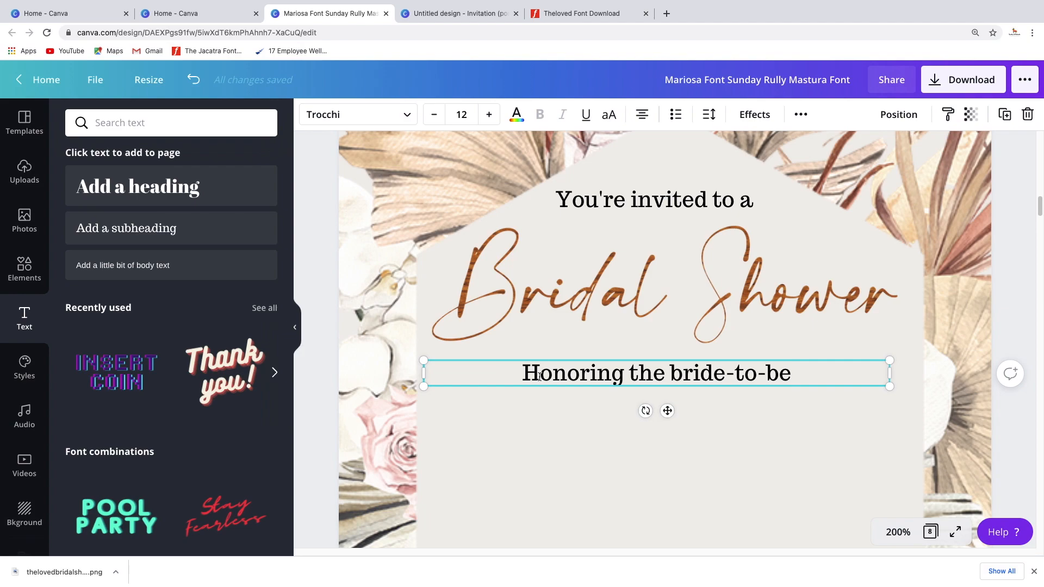
pyautogui.press('BackSpace')
pyautogui.write('h')
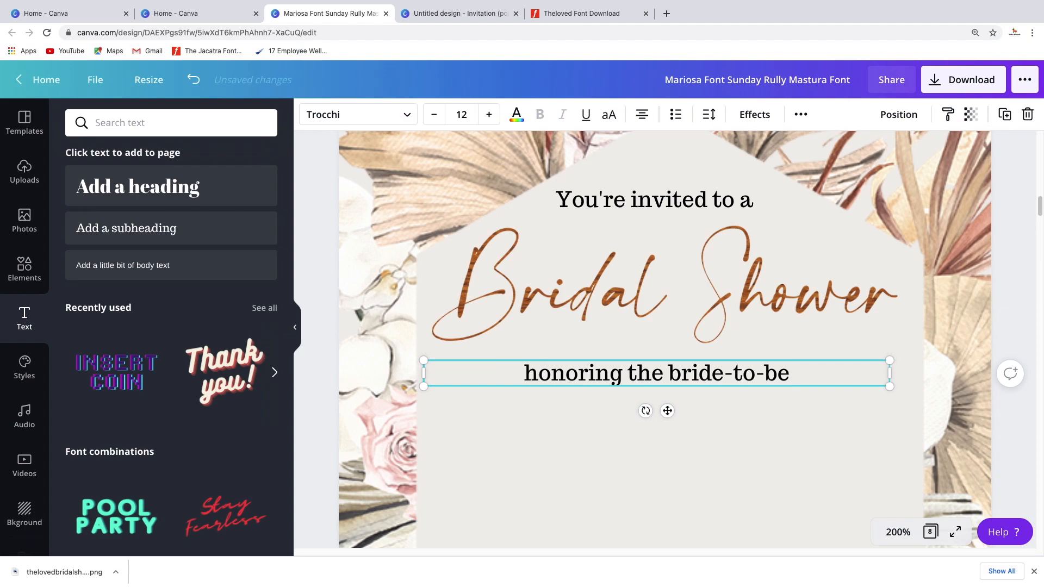
pyautogui.click(810, 380)
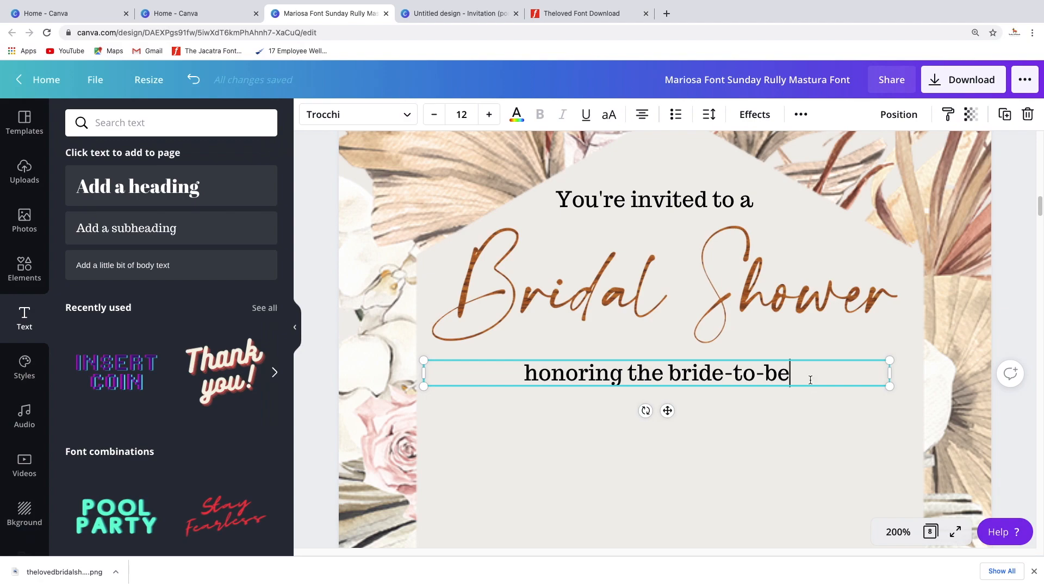
pyautogui.click(741, 445)
# Step: Switch to the Font Meme Theloved generator and generate the bride's full name with the existing Texture-Wood-D effect at size 300
pyautogui.click(653, 286)
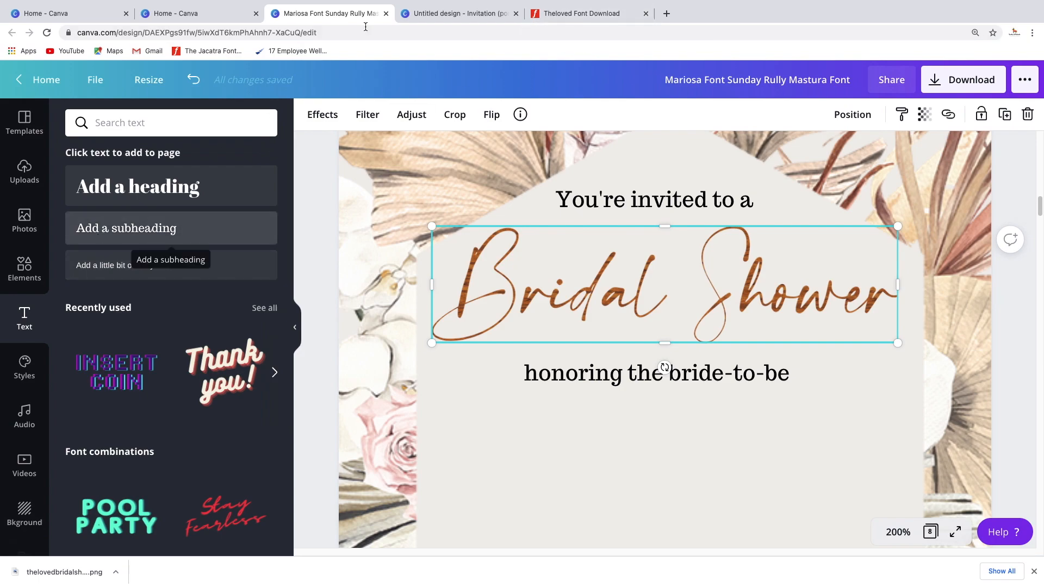
pyautogui.click(553, 17)
pyautogui.tripleClick(365, 181)
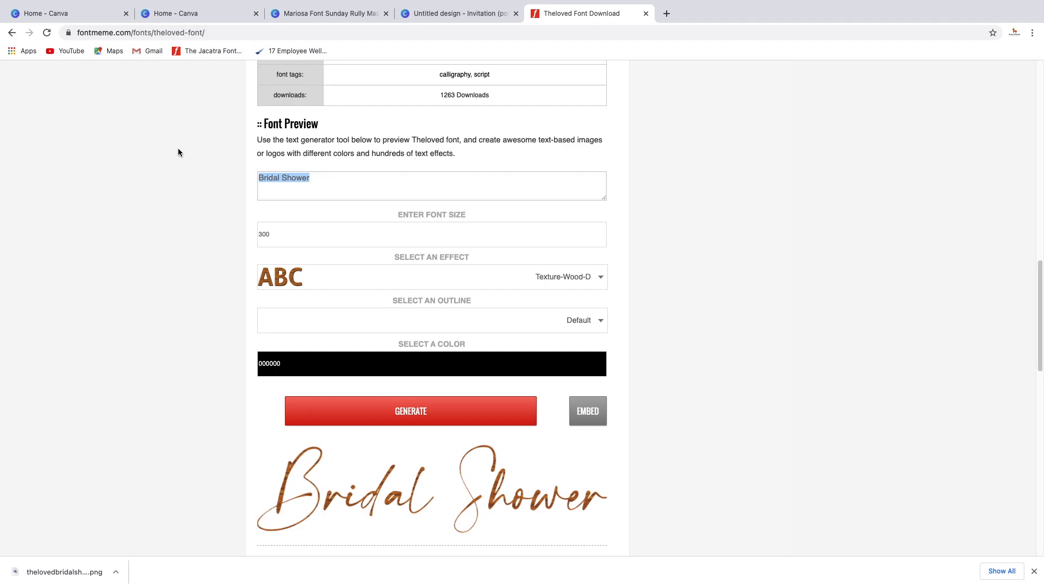
pyautogui.write('Rachel Lowe')
pyautogui.click(397, 416)
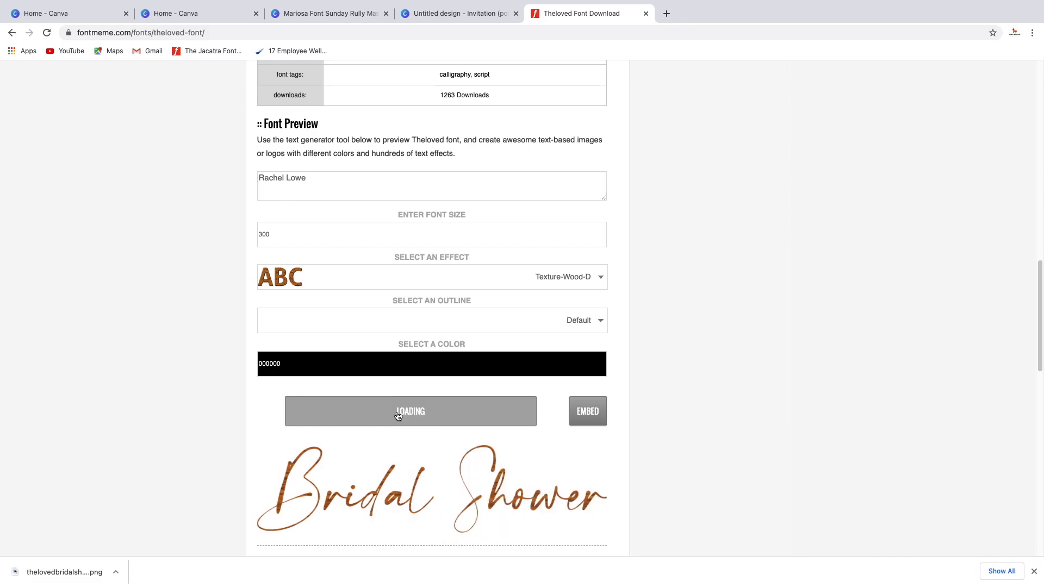
# Step: Save the generated image of the bride's name as a PNG
pyautogui.moveTo(447, 488); pyautogui.dragTo(425, 510)
pyautogui.rightClick(425, 509)
pyautogui.click(455, 497)
pyautogui.click(573, 343)
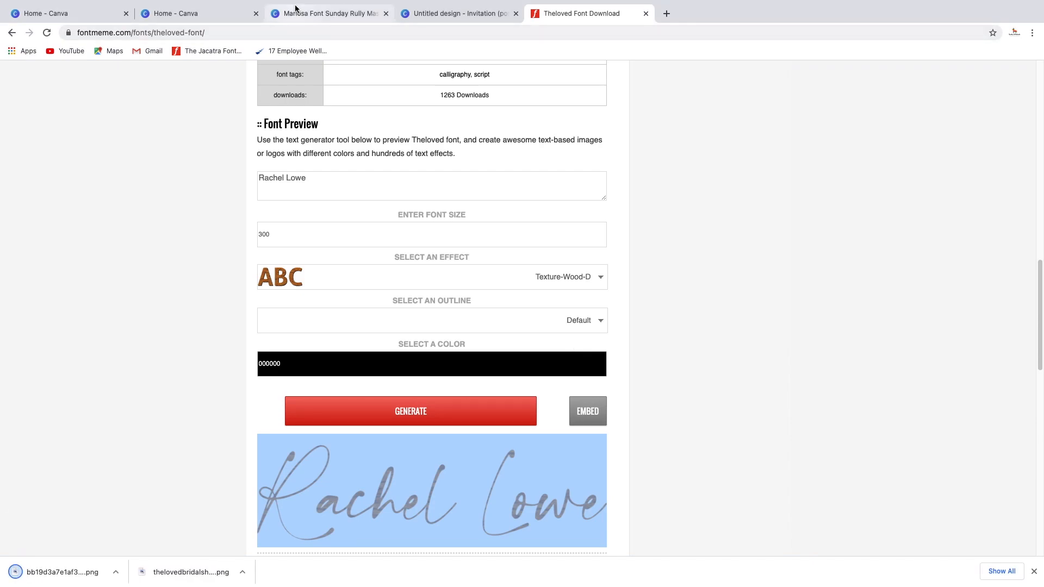
# Step: Switch back to the Canva invitation and place the downloaded name image below "honoring the bride-to-be", about 2 by 0.5 and horizontally centered
pyautogui.click(295, 9)
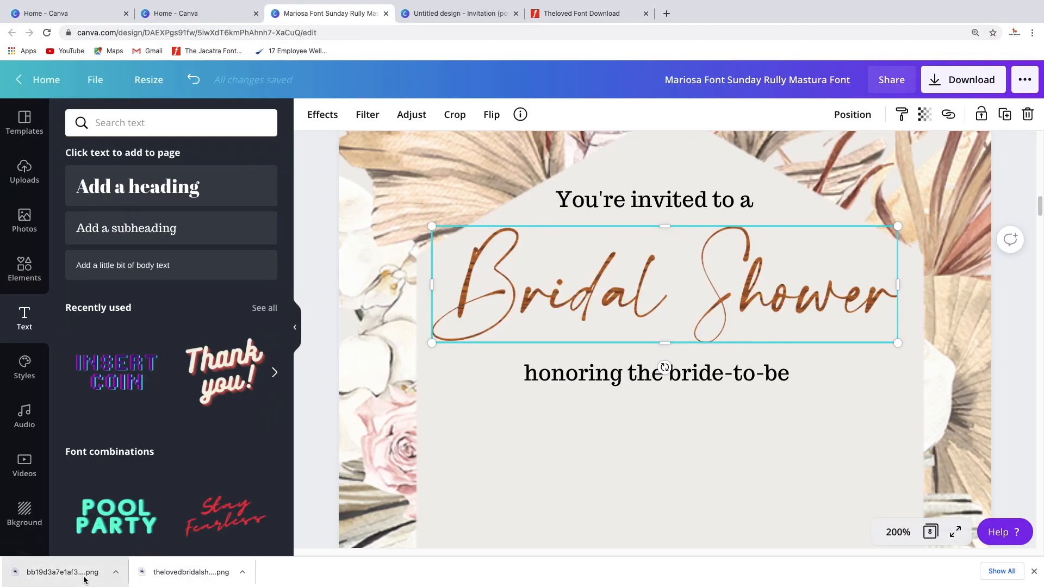
pyautogui.moveTo(83, 579); pyautogui.dragTo(666, 447)
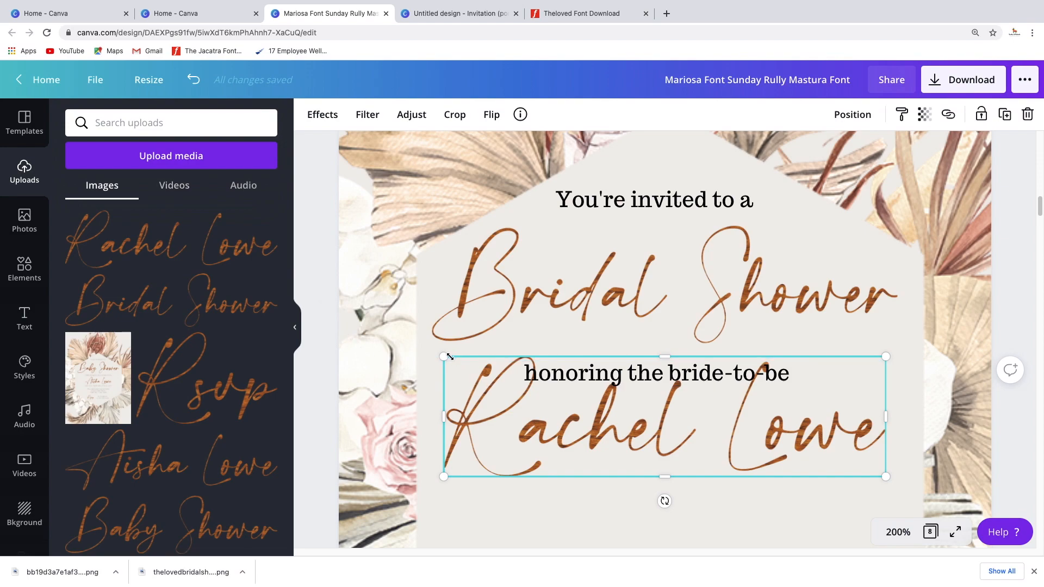
pyautogui.moveTo(455, 364); pyautogui.dragTo(611, 464)
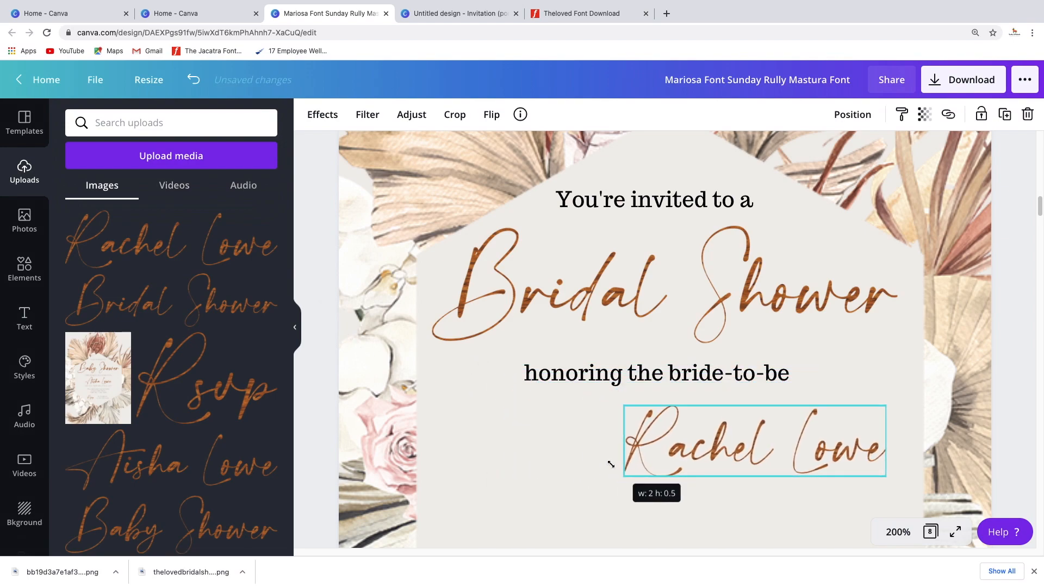
pyautogui.click(859, 116)
pyautogui.click(815, 240)
# Step: Add a text line below the bride's name reading "Saturday, April 20th 2021 at 1 pm"
pyautogui.click(877, 362)
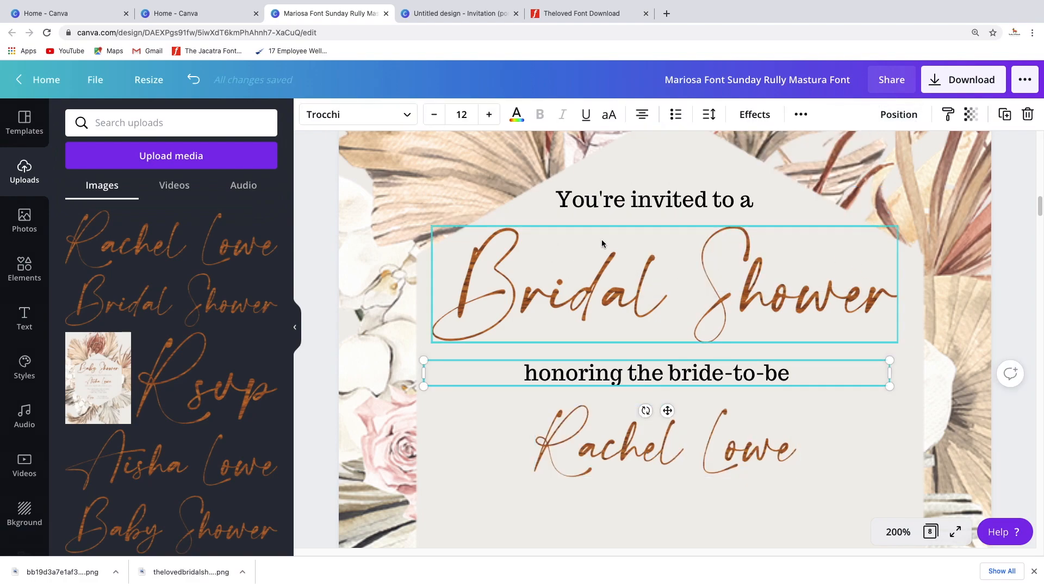
pyautogui.click(659, 455)
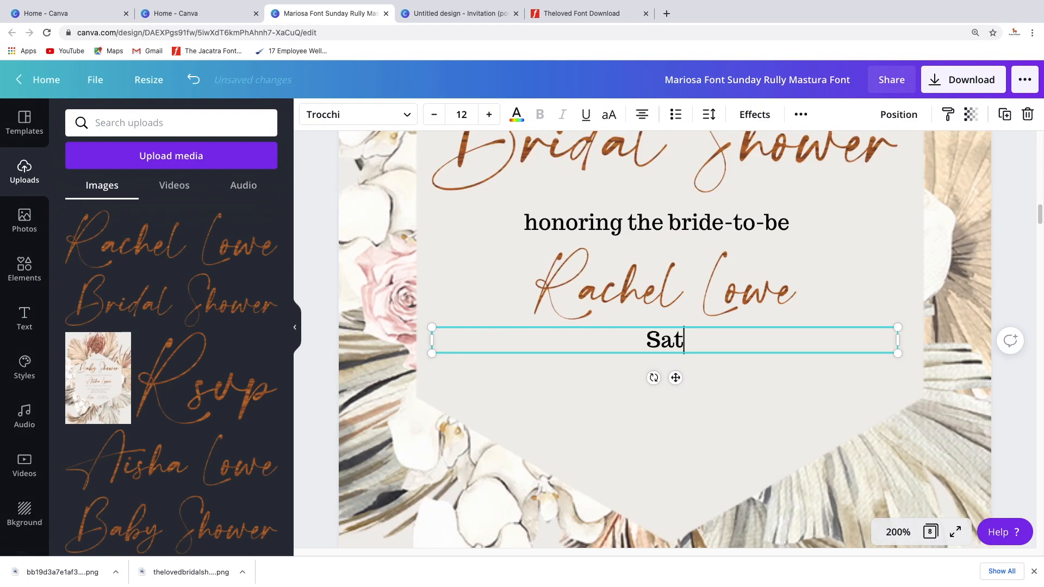
pyautogui.write('ur')
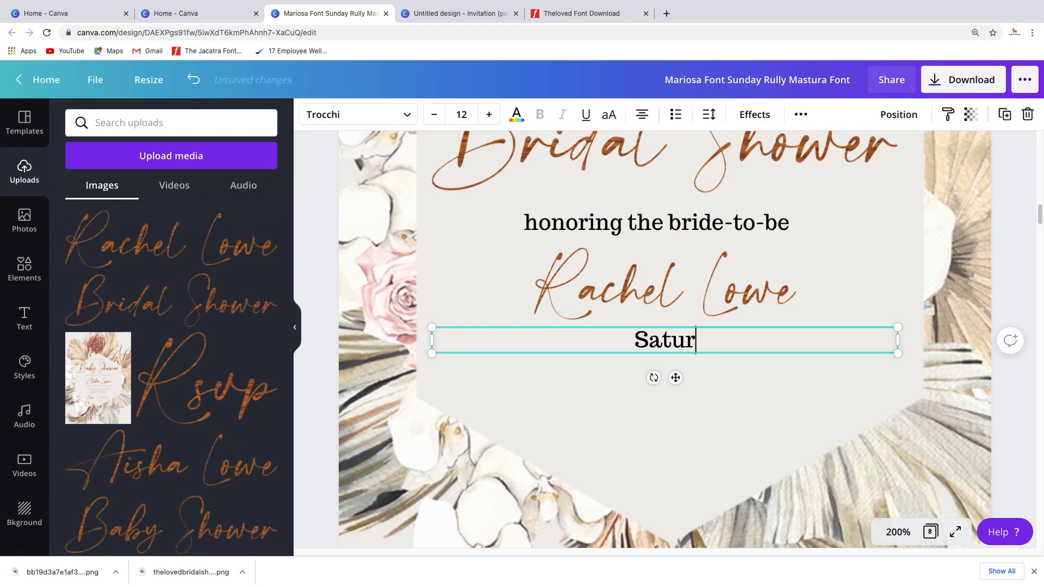
pyautogui.write('day')
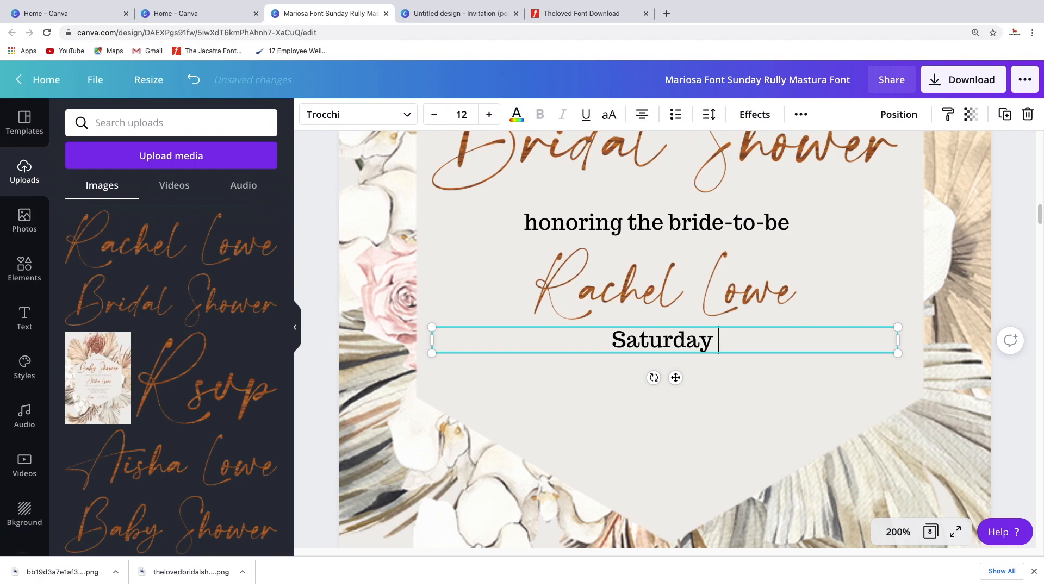
pyautogui.write(', Ap')
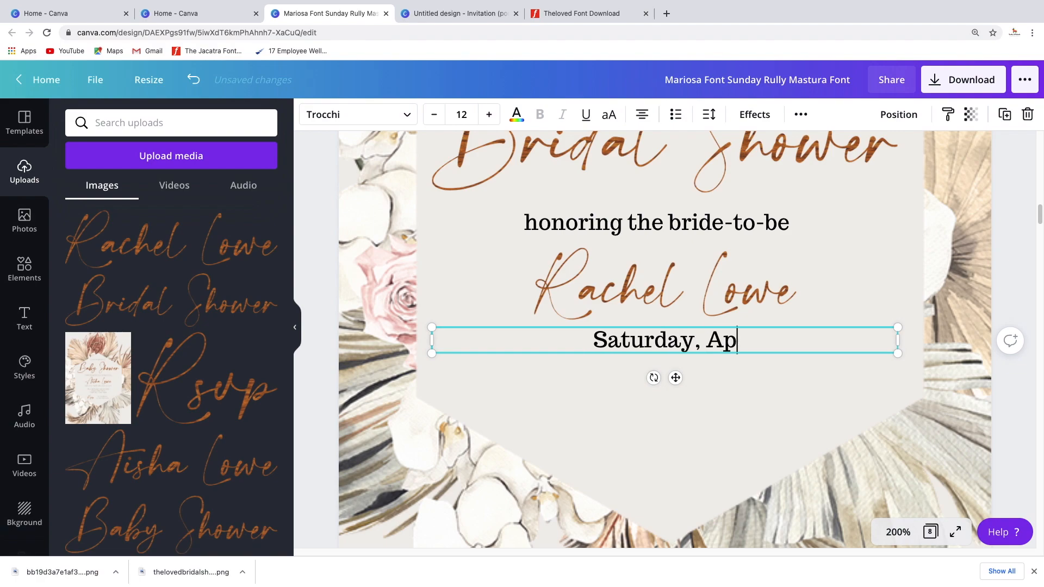
pyautogui.write('ril 20th')
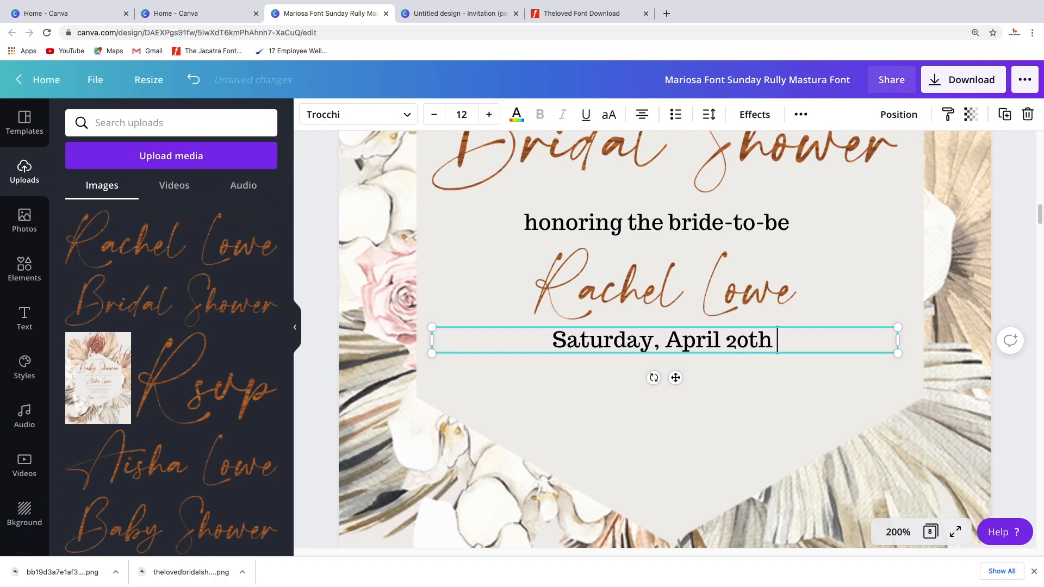
pyautogui.press('BackSpace')
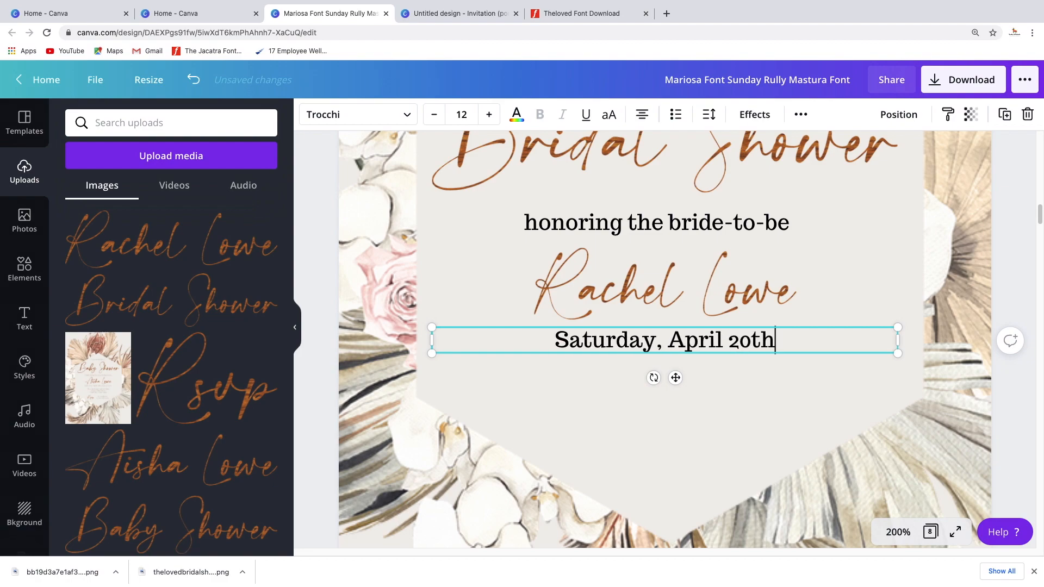
pyautogui.write(', 2021')
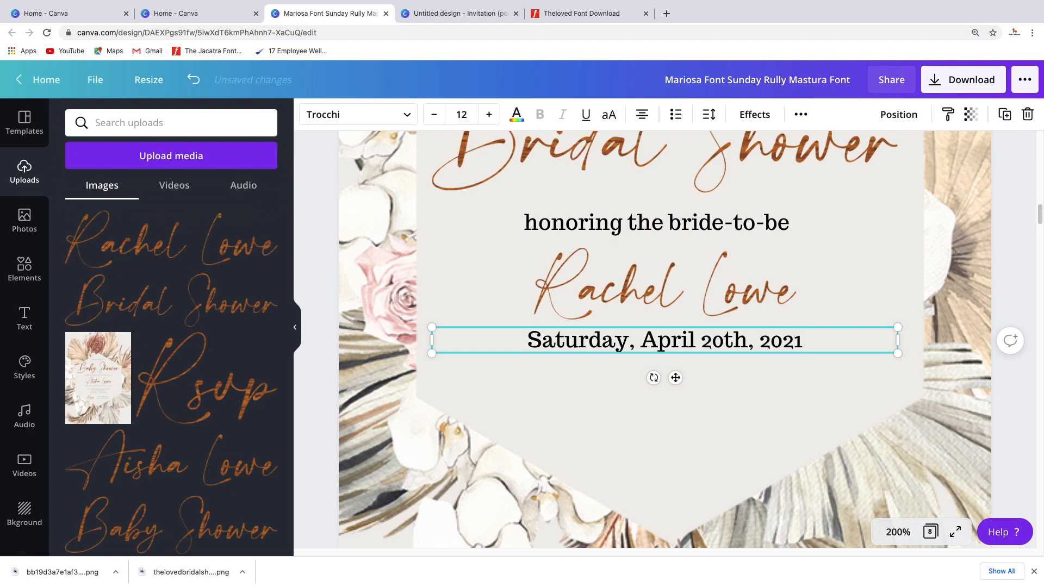
pyautogui.write(' at 1p')
pyautogui.press('BackSpace')
pyautogui.write('pm')
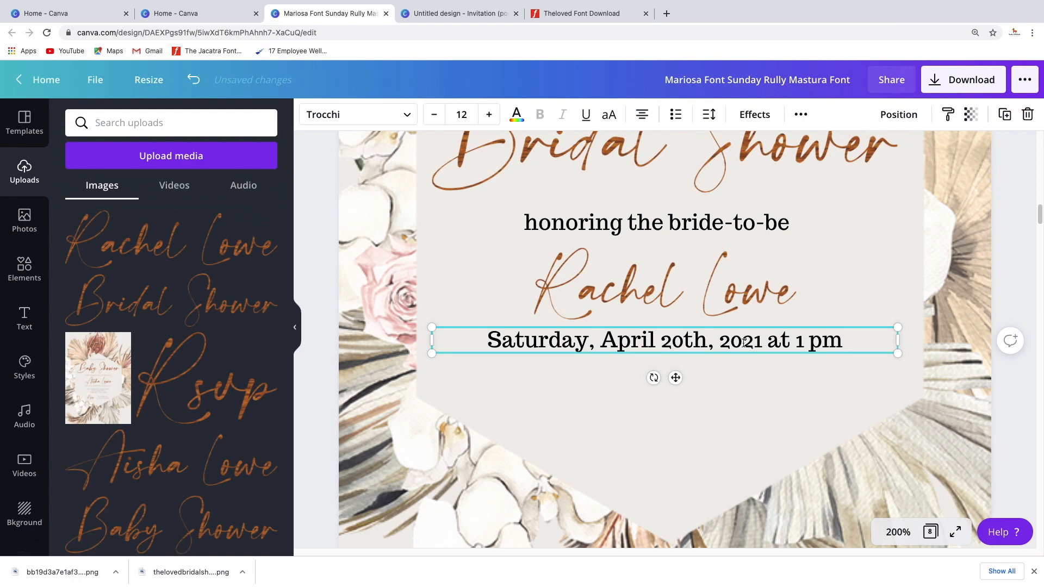
pyautogui.click(712, 341)
pyautogui.press('BackSpace')
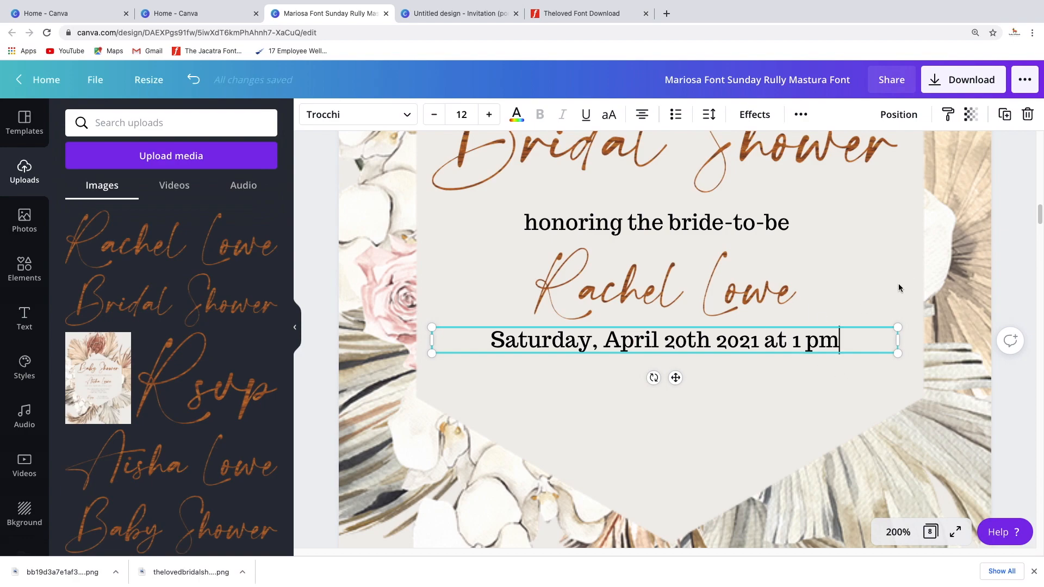
# Step: Add the venue line "Boho Gardens" below the date line in the event details text
pyautogui.press('Return')
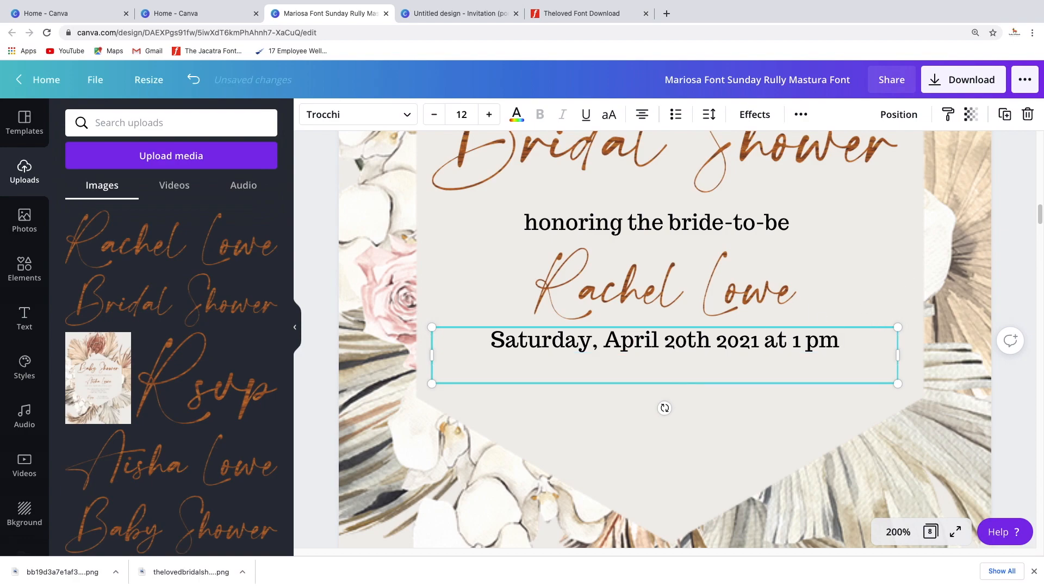
pyautogui.write('Boho G')
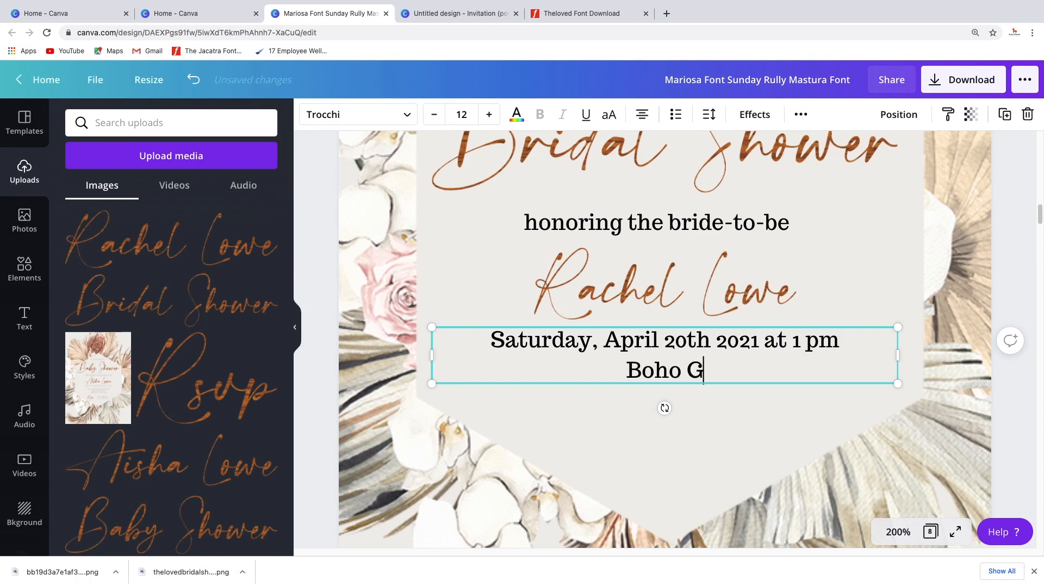
pyautogui.write('af')
pyautogui.press('BackSpace')
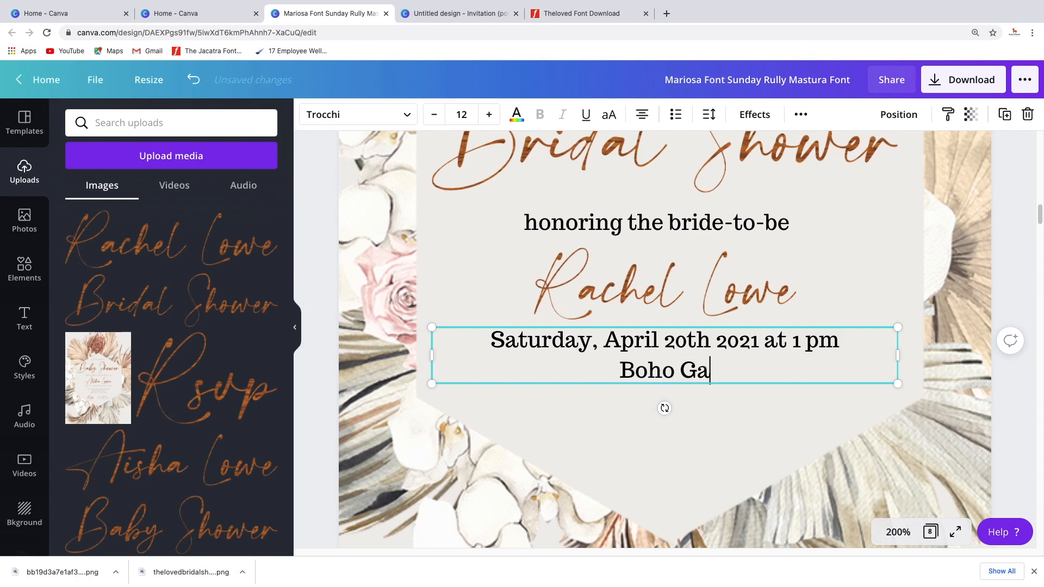
pyautogui.write('rden')
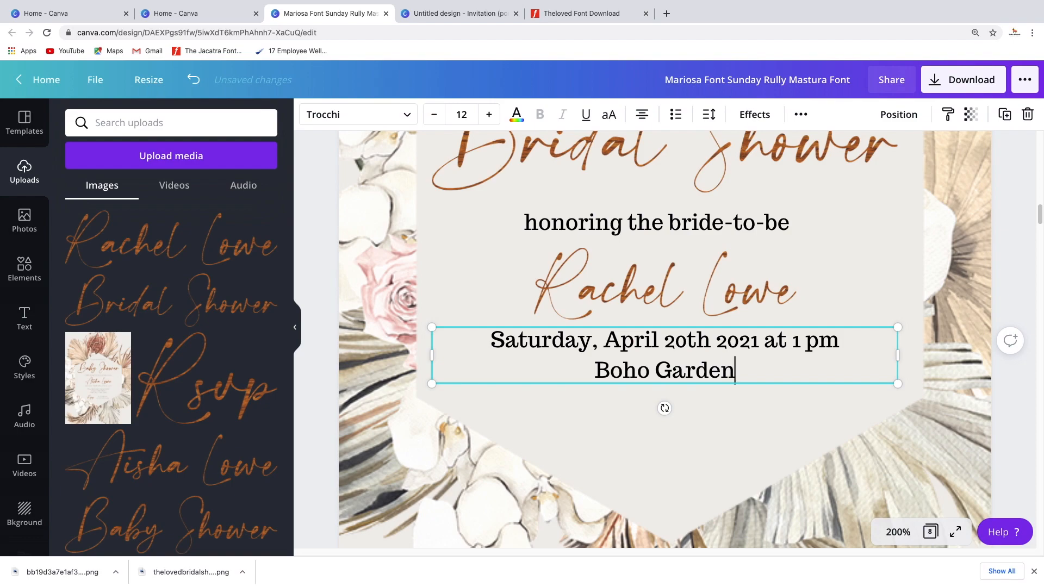
pyautogui.write('s')
pyautogui.press('Return')
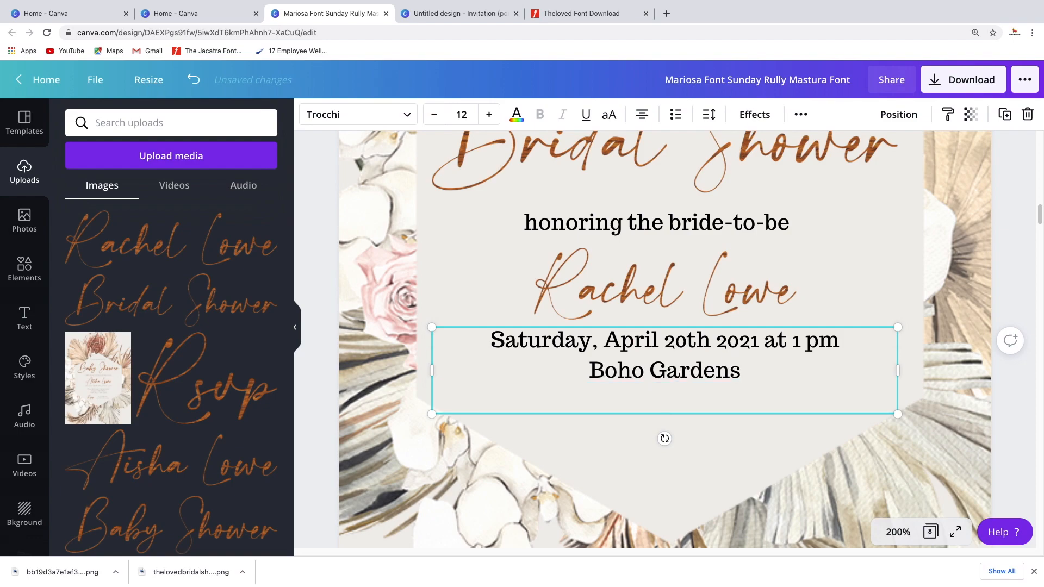
# Step: Add the venue's street address and a line reading "Your City, Your State" below "Boho Gardens"
pyautogui.write('1234 Orchi')
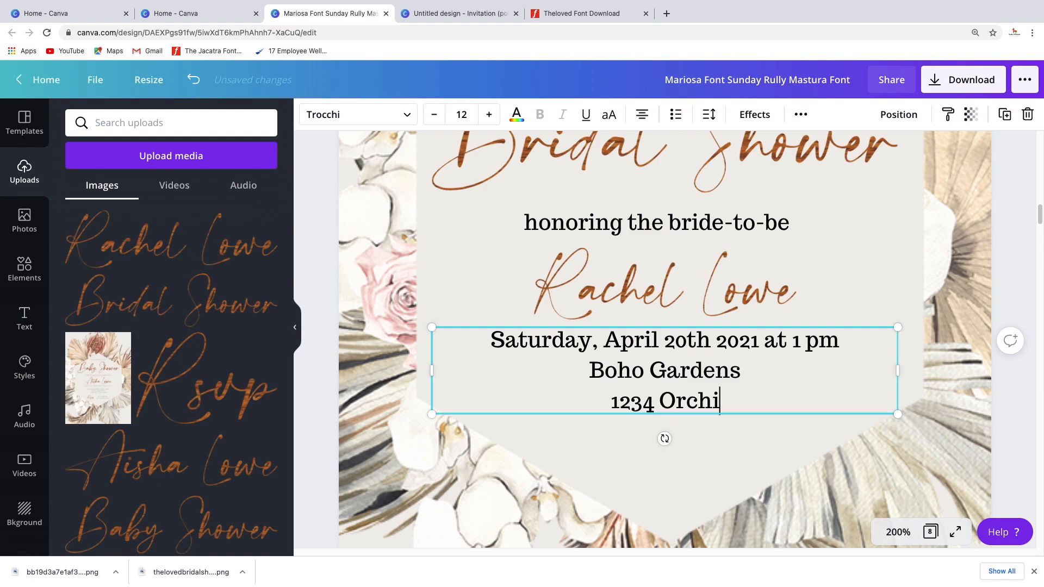
pyautogui.write('d Drive')
pyautogui.press('Return')
pyautogui.write('Your Citu')
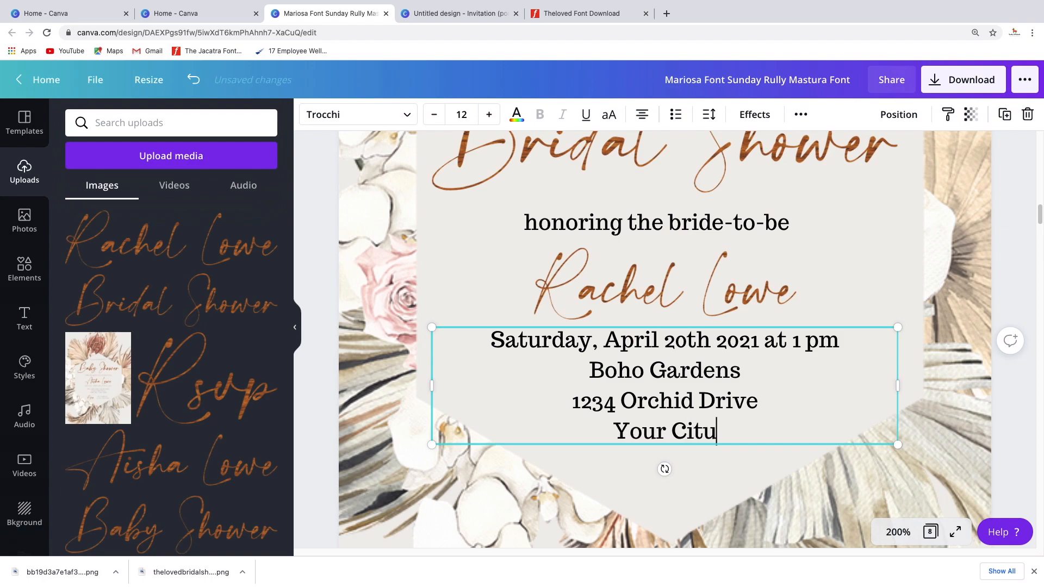
pyautogui.press('BackSpace')
pyautogui.write('y')
pyautogui.write(', Your F')
pyautogui.press('BackSpace')
pyautogui.write('T')
pyautogui.press('BackSpace')
pyautogui.write('State')
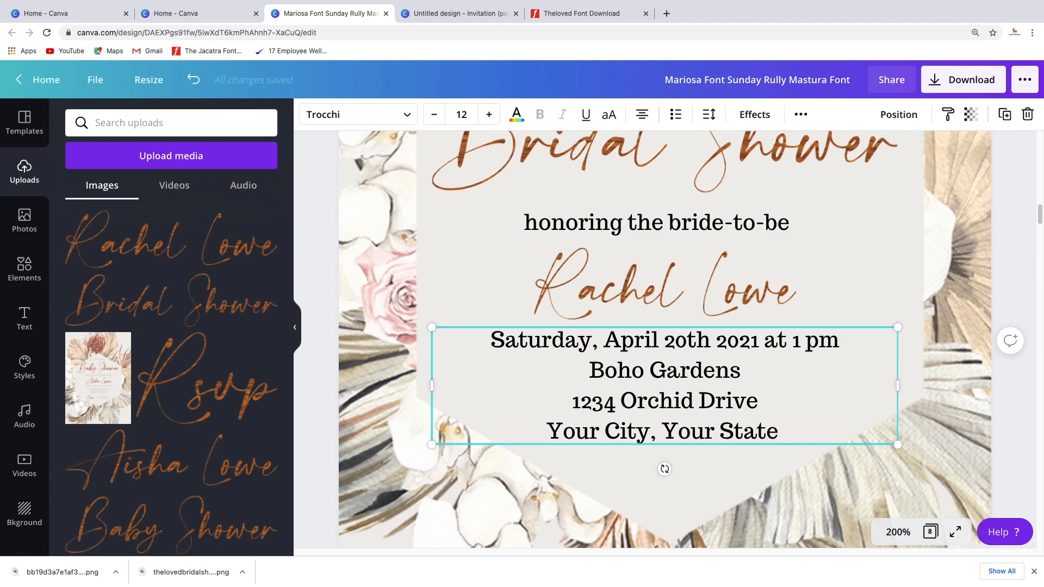
pyautogui.moveTo(833, 438); pyautogui.dragTo(562, 403)
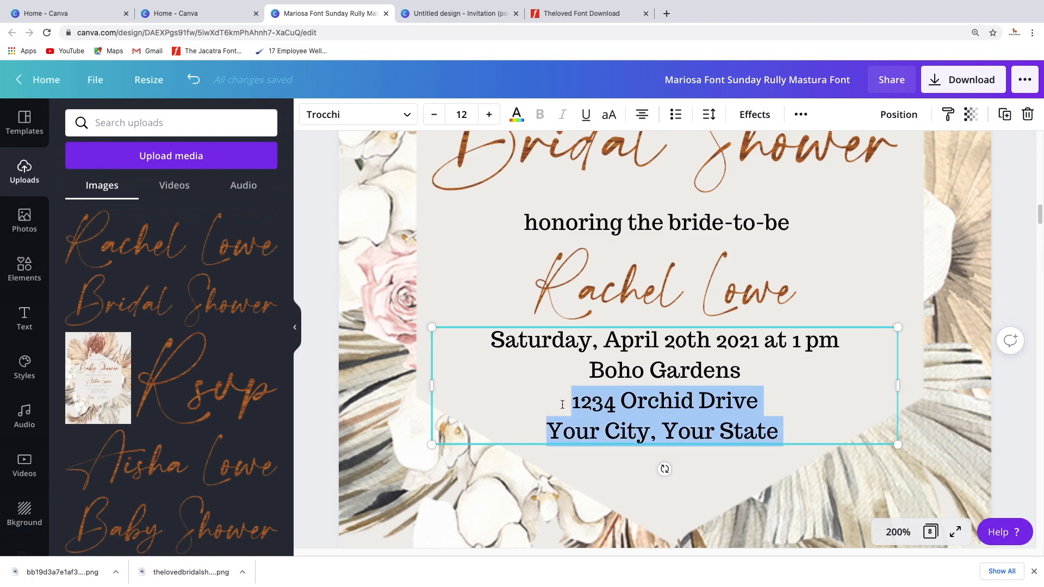
pyautogui.click(678, 429)
pyautogui.click(777, 422)
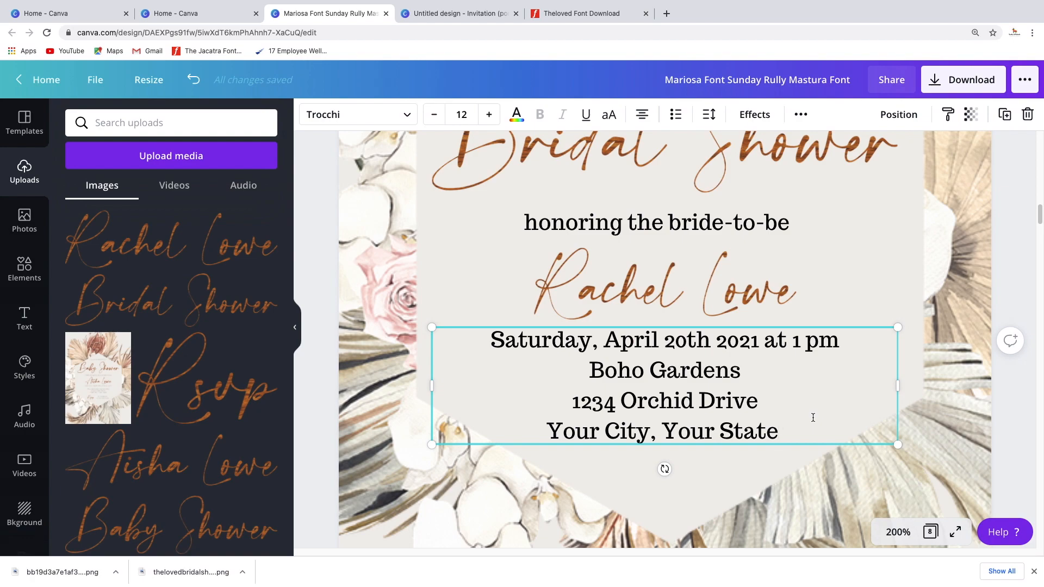
# Step: Place the uploaded Rsvp script image on the invitation at small size, just below "Your City, Your State"
pyautogui.scroll(-1, 813, 417)
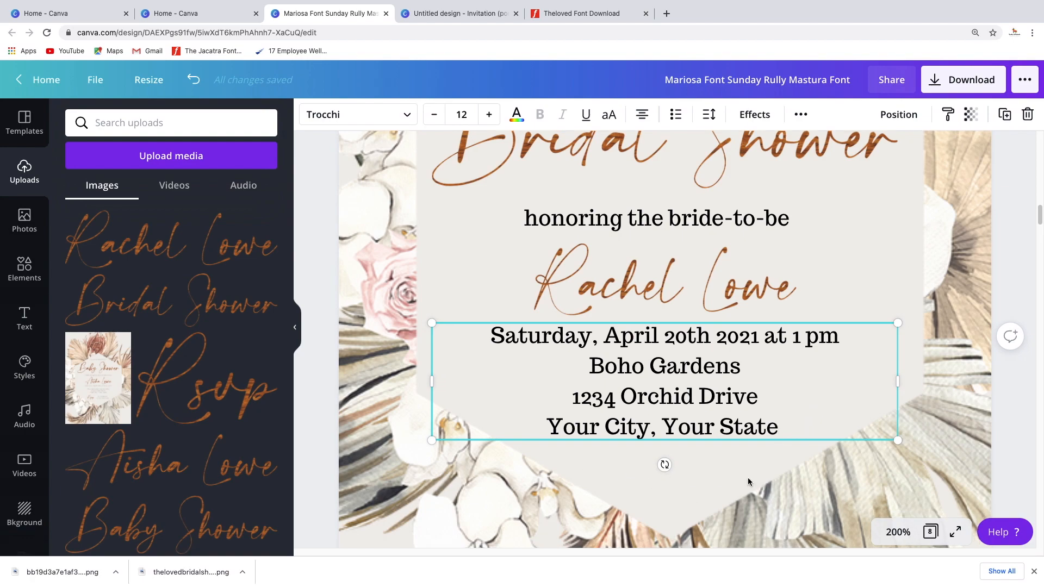
pyautogui.click(198, 384)
pyautogui.moveTo(658, 271); pyautogui.dragTo(608, 477)
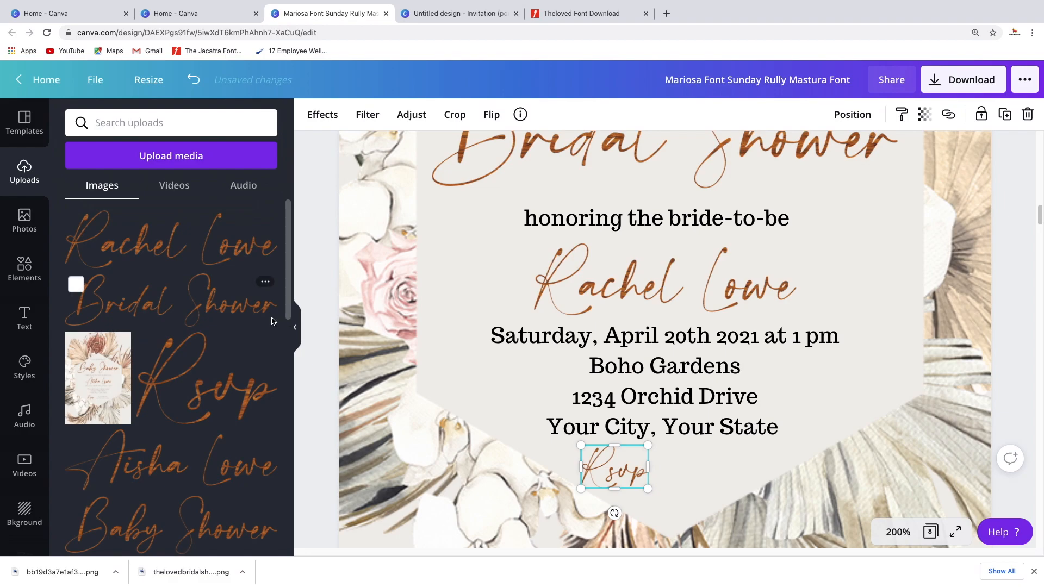
pyautogui.scroll(-10, 273, 354)
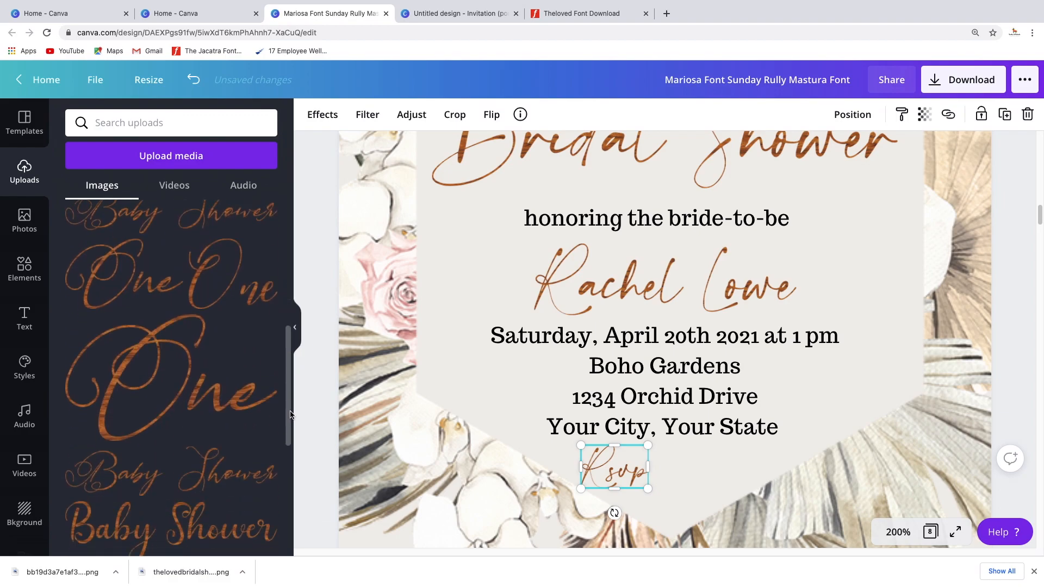
pyautogui.scroll(8, 294, 413)
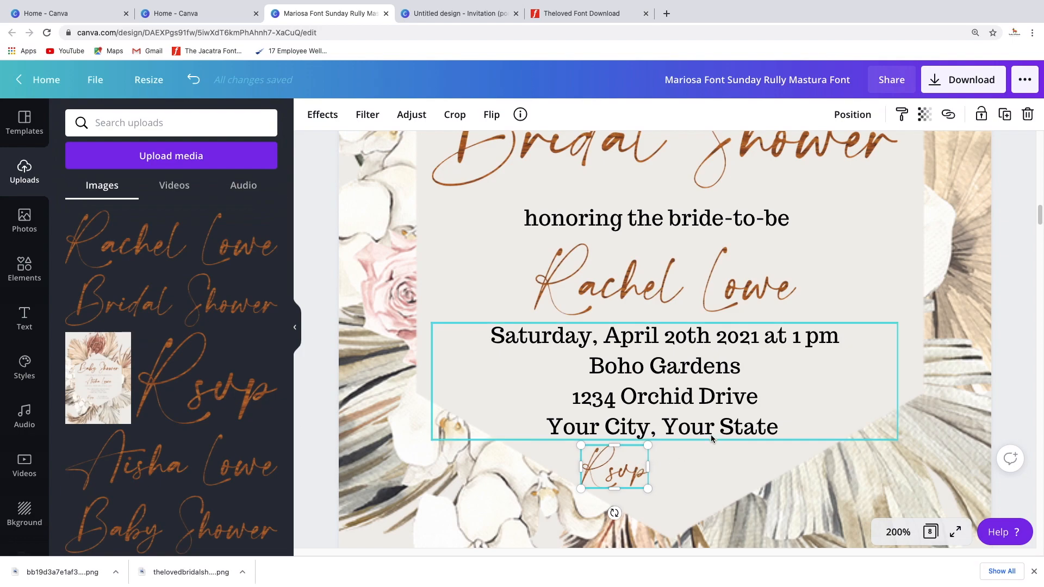
# Step: Look through the preset font combinations for a font that pairs with the script images
pyautogui.click(737, 391)
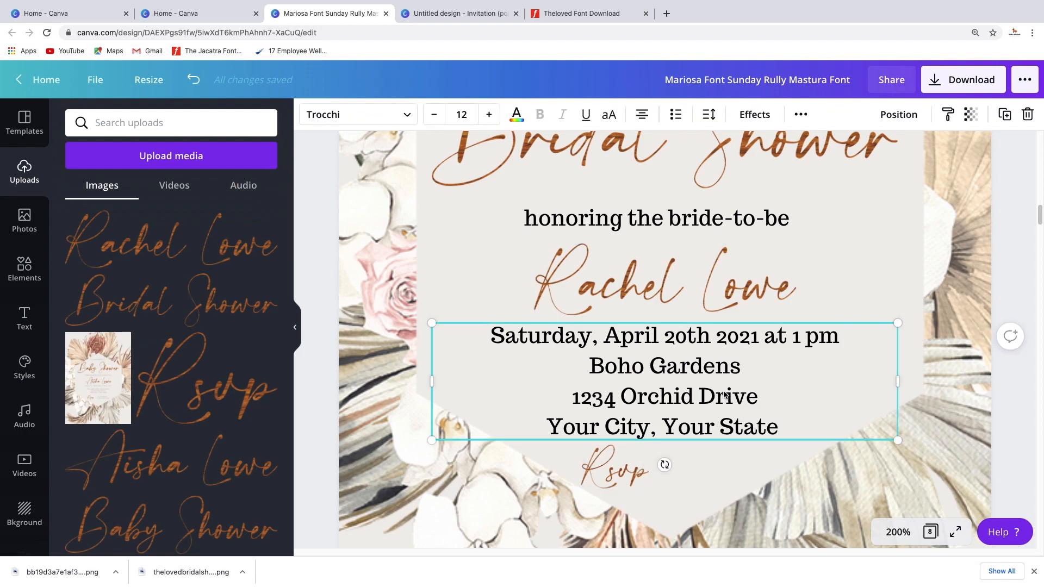
pyautogui.scroll(5, 725, 377)
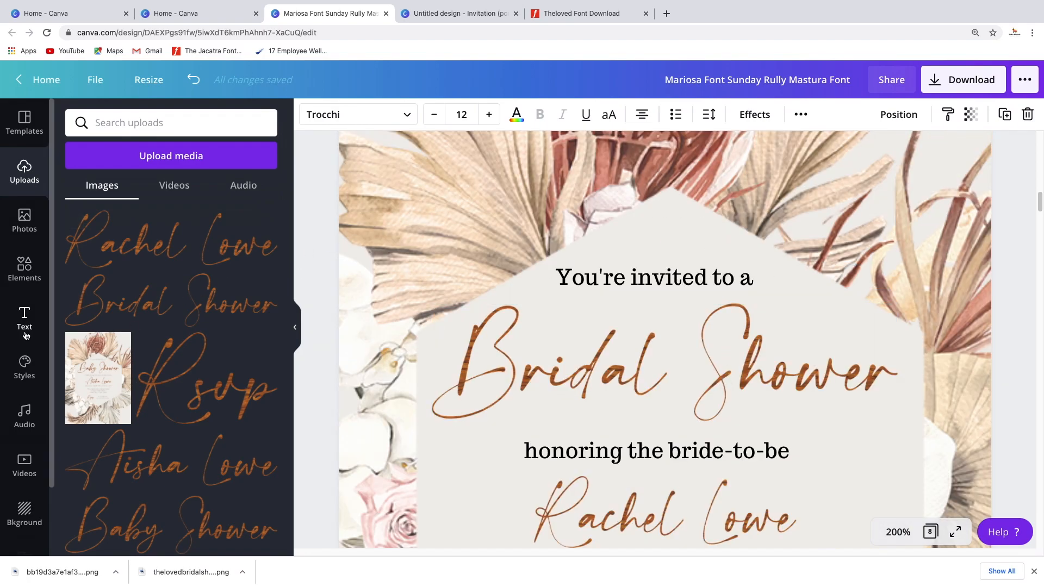
pyautogui.click(28, 369)
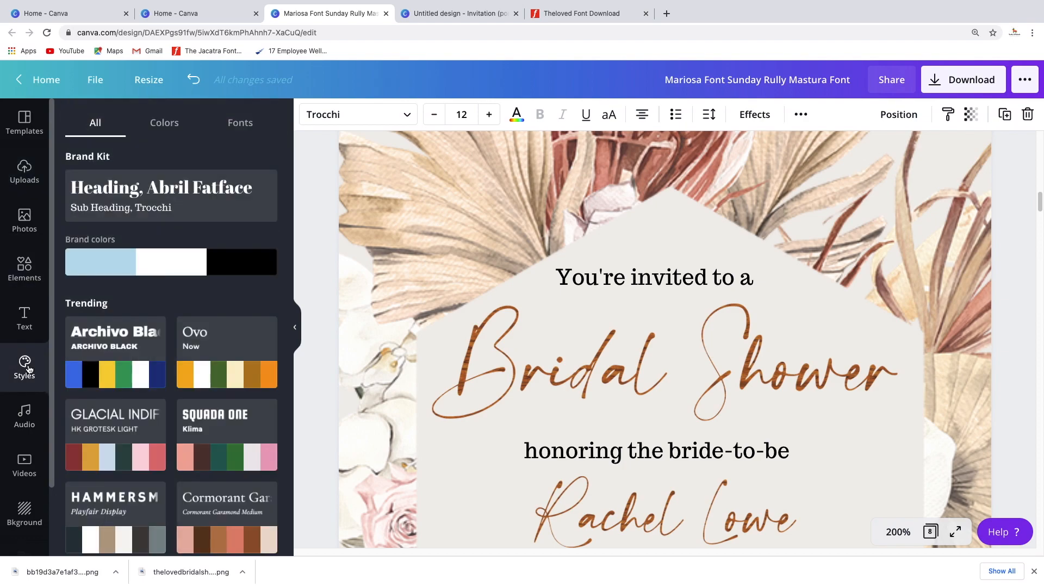
pyautogui.click(240, 123)
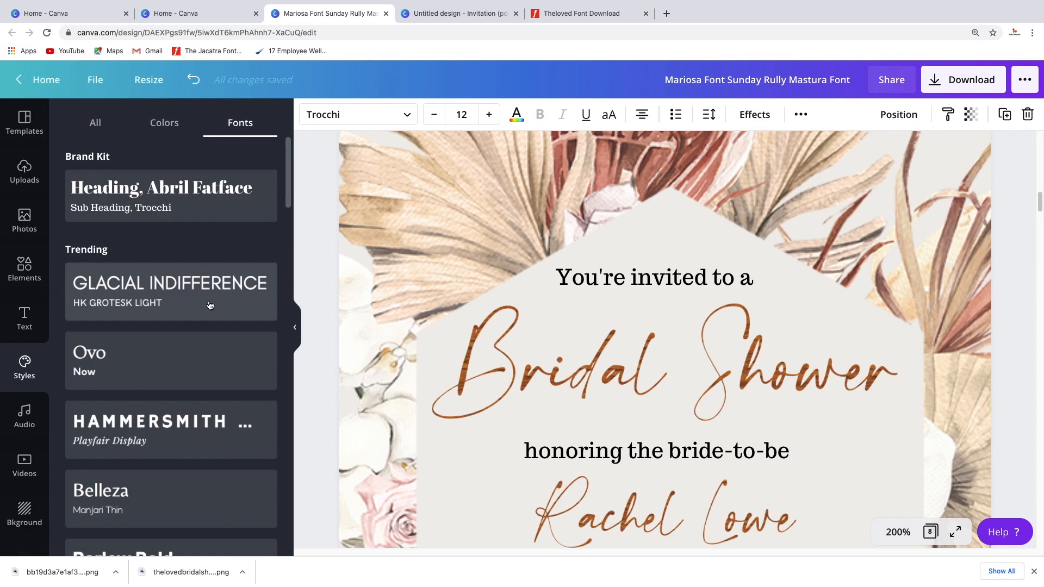
pyautogui.scroll(-4, 255, 262)
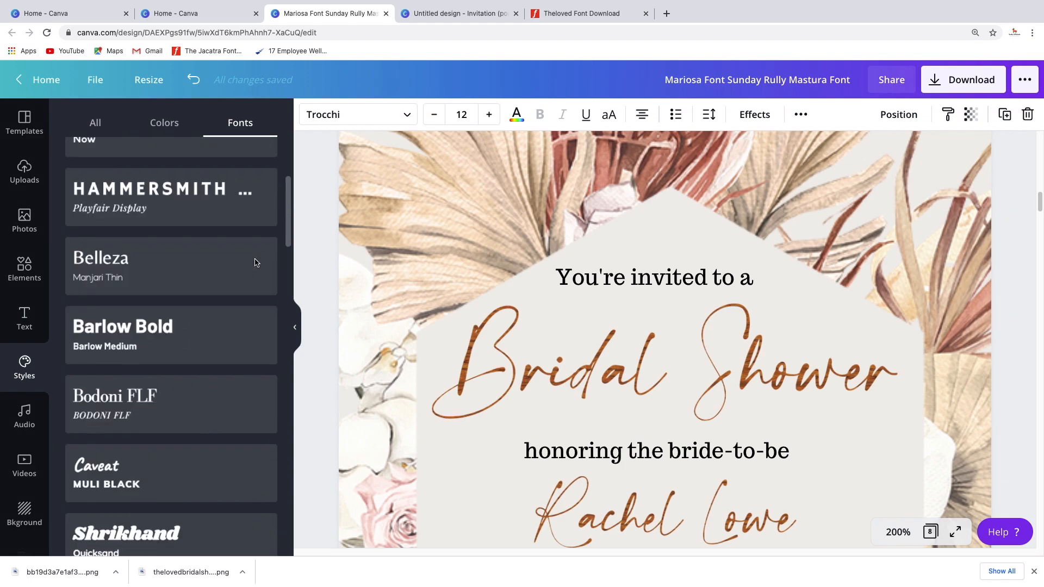
pyautogui.scroll(-1, 267, 301)
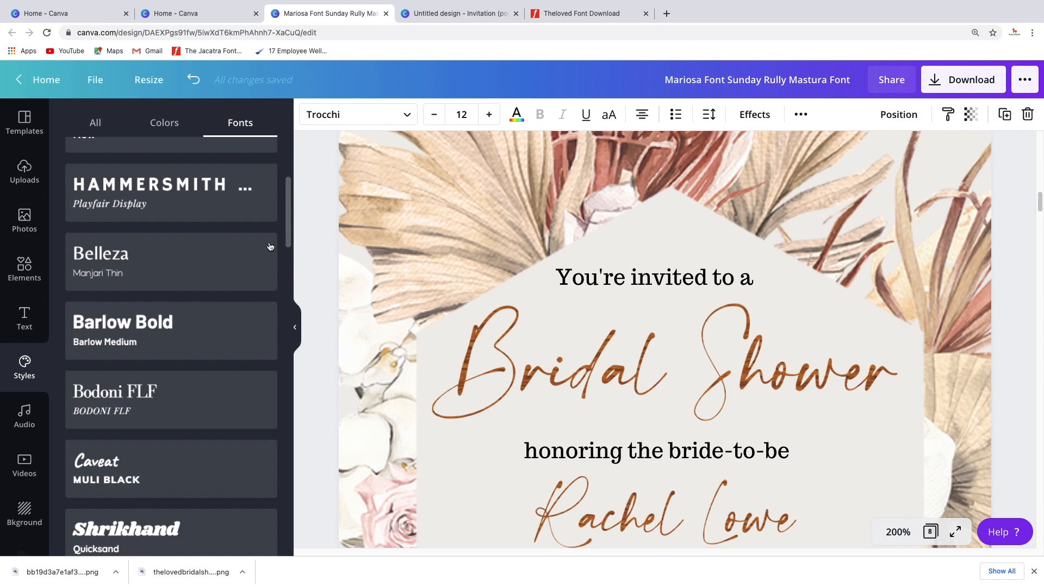
pyautogui.moveTo(288, 242); pyautogui.dragTo(285, 423)
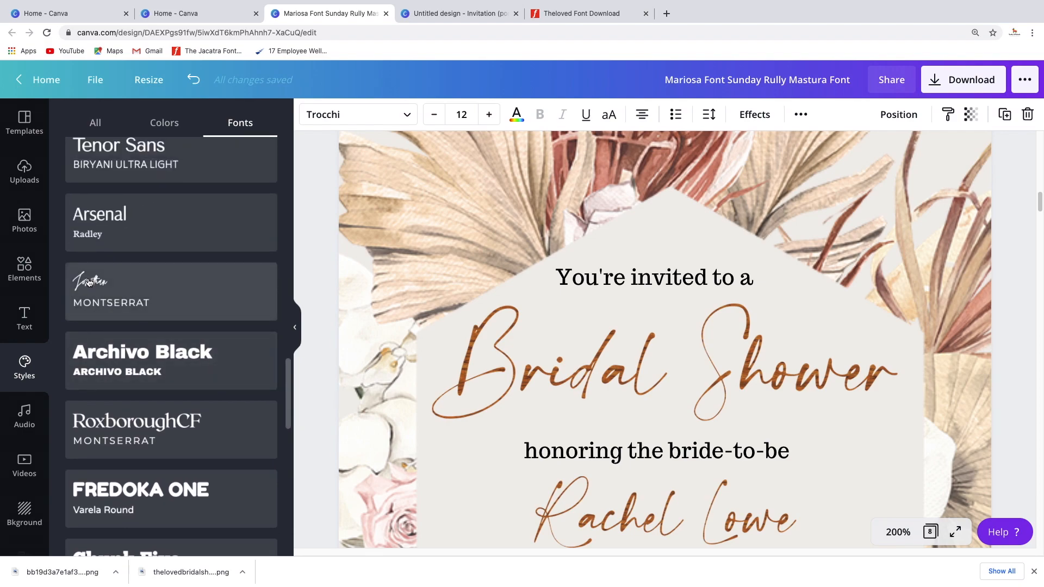
# Step: Search the fonts for "mont" and set "You're invited to a" in Montserrat
pyautogui.click(566, 289)
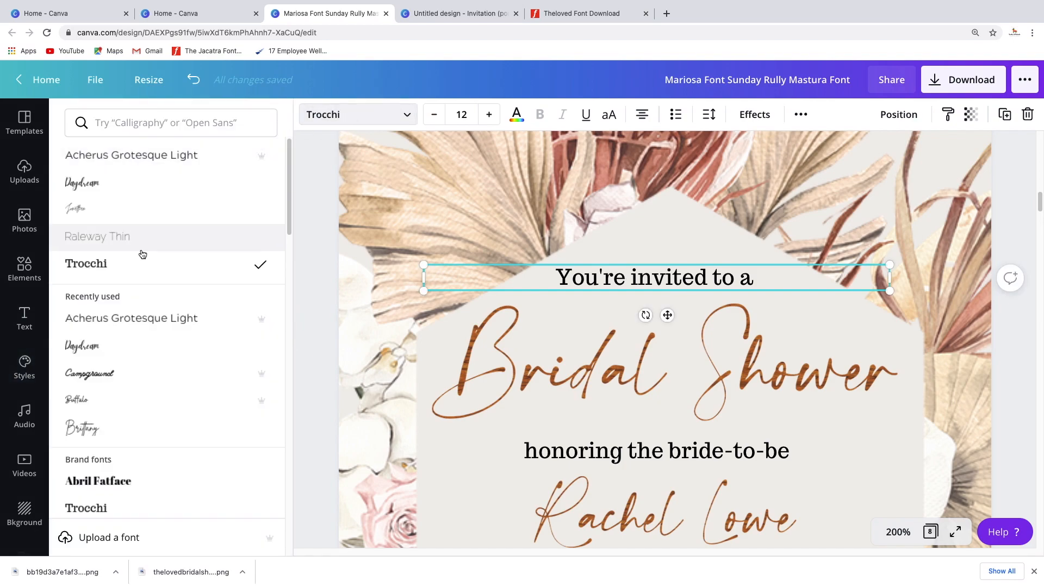
pyautogui.click(217, 123)
pyautogui.write('mon')
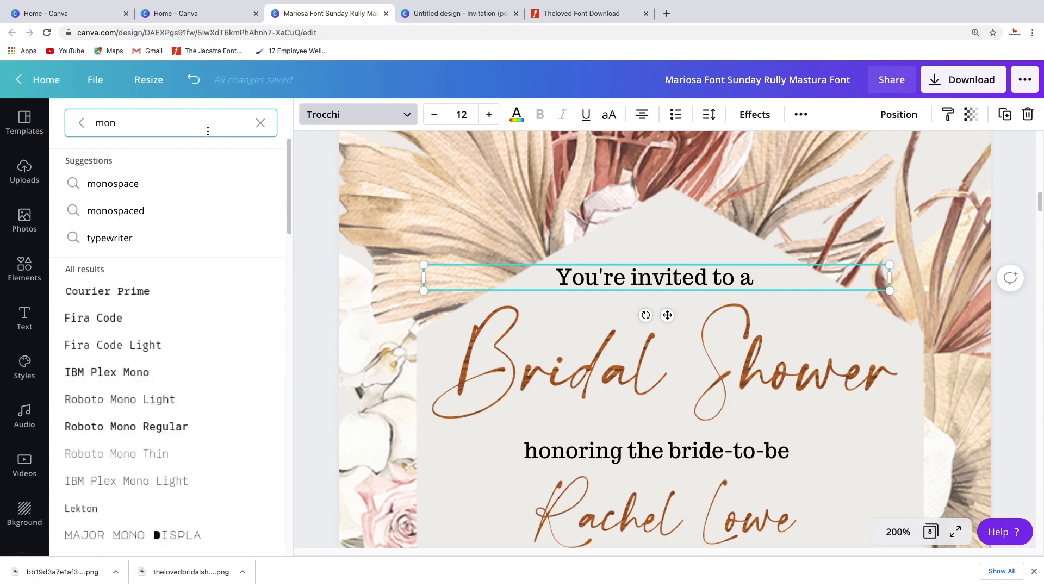
pyautogui.write('t')
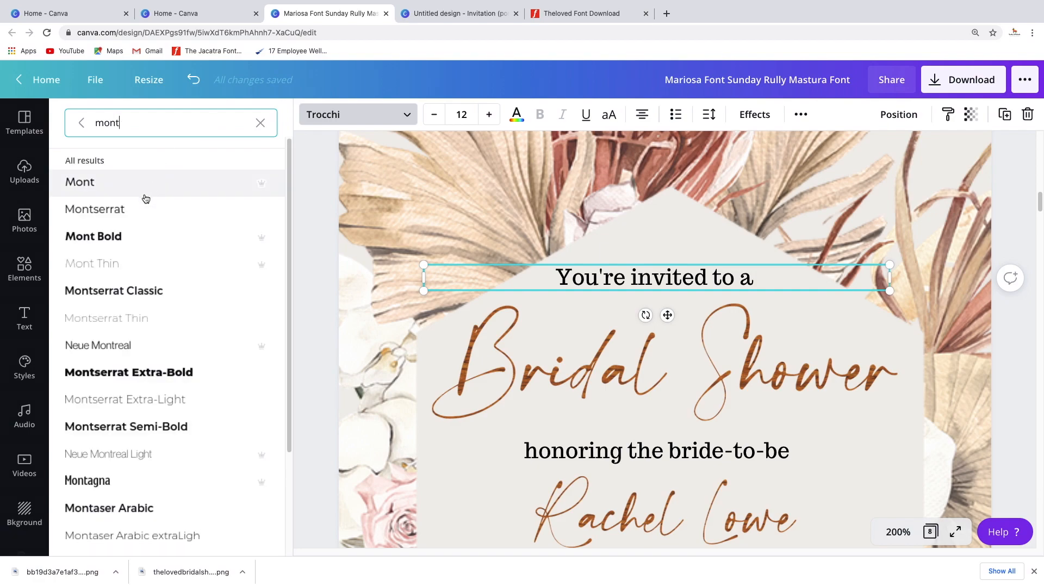
pyautogui.click(141, 205)
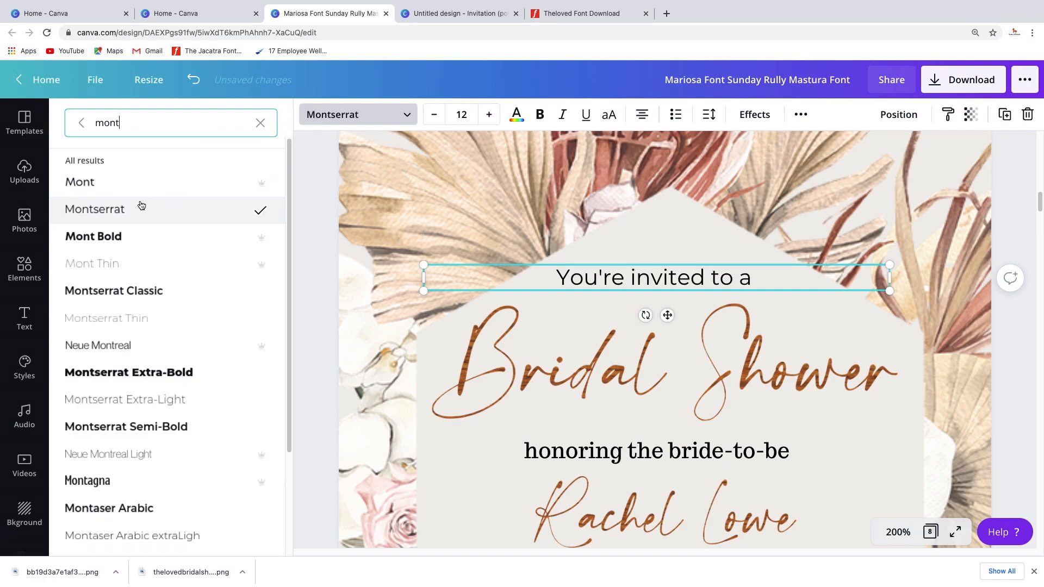
# Step: Set "honoring the bride-to-be" and the date and venue text in Montserrat
pyautogui.click(569, 468)
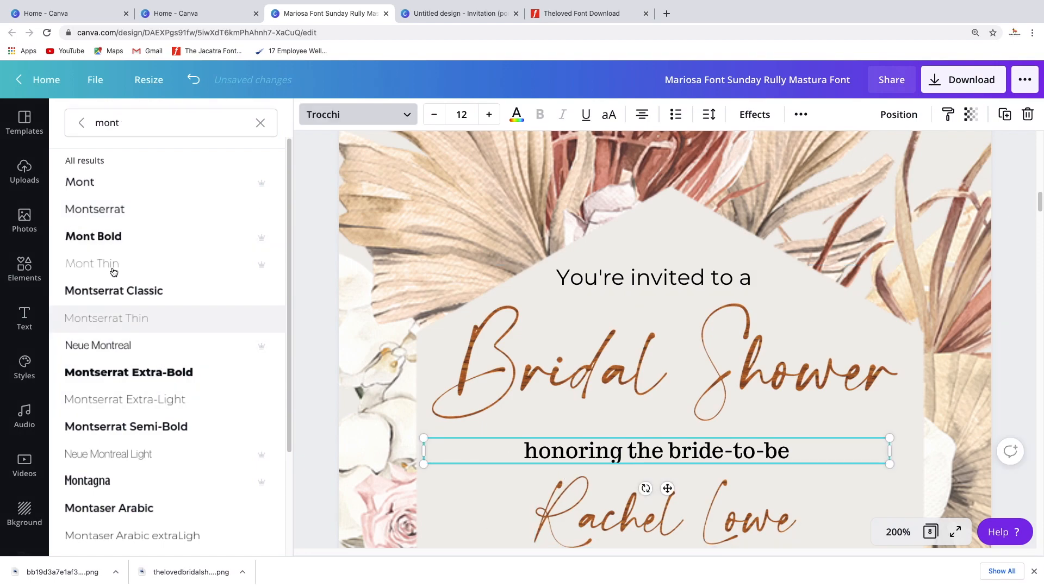
pyautogui.click(109, 208)
pyautogui.scroll(-3, 767, 425)
pyautogui.click(772, 468)
pyautogui.click(134, 206)
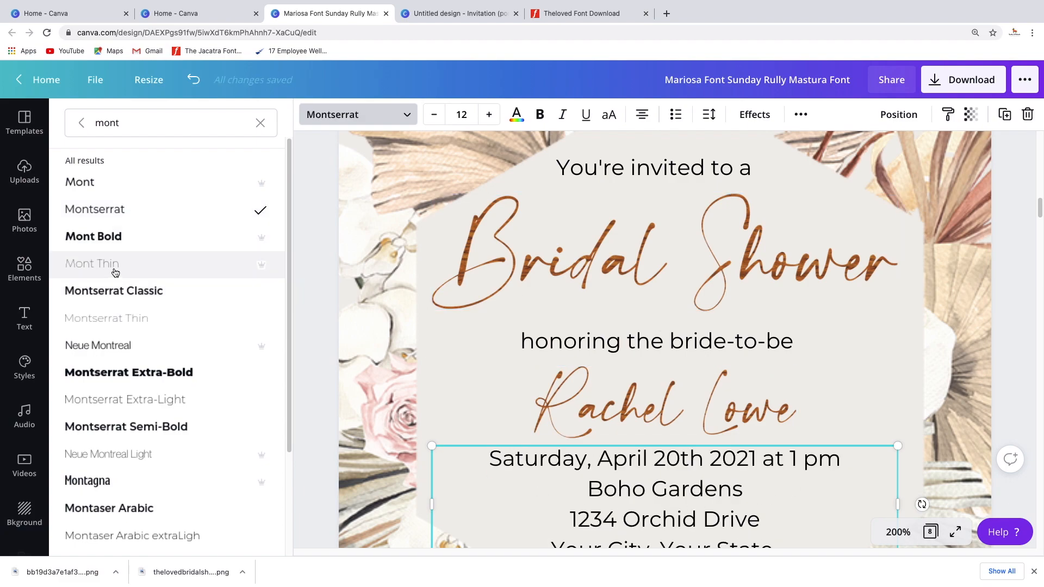
# Step: Set "You're invited to a" and the date and venue text in Mont Thin, and "honoring the bride-to-be" in Montserrat Thin
pyautogui.click(625, 173)
pyautogui.click(131, 264)
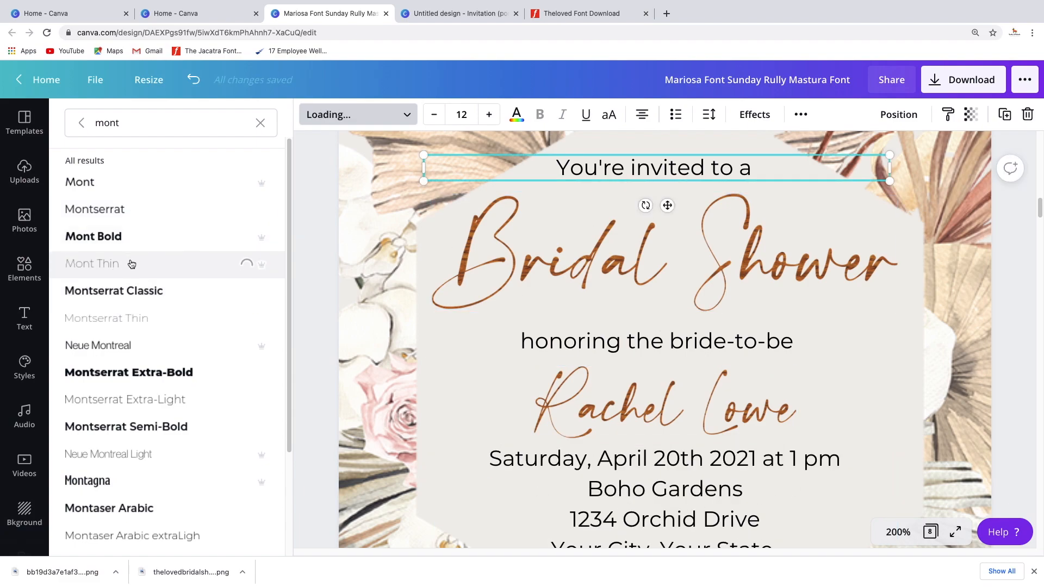
pyautogui.click(737, 352)
pyautogui.click(157, 319)
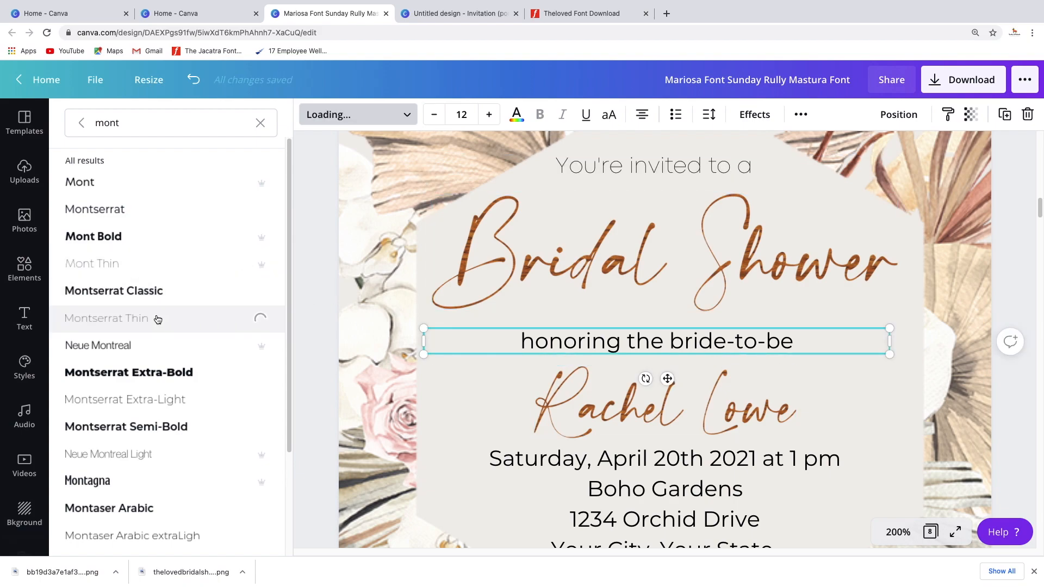
pyautogui.click(718, 523)
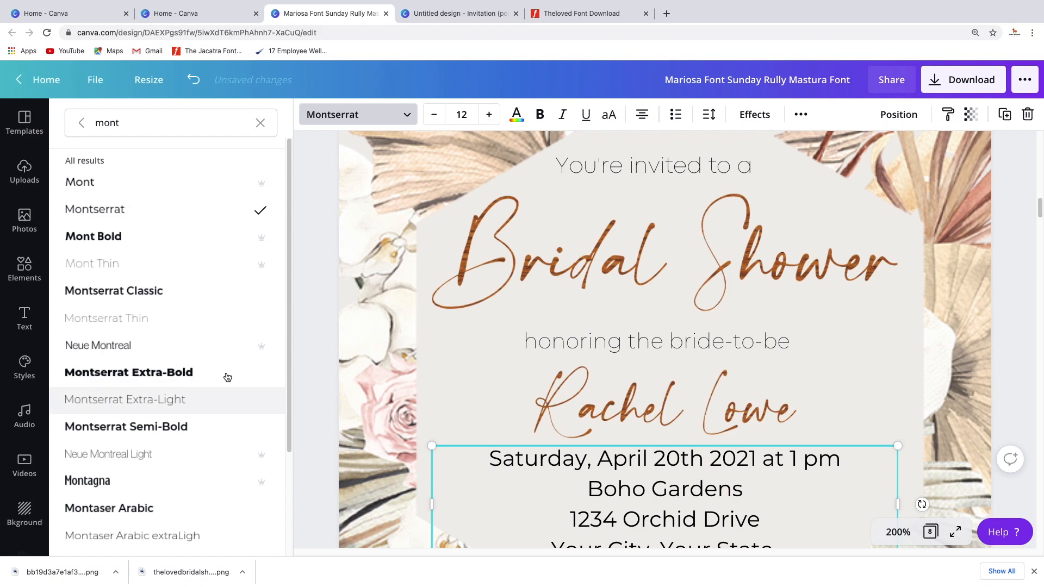
pyautogui.click(140, 266)
# Step: Preview the bridal shower invitation full screen, and examine the finished baby shower page's text layout for comparison
pyautogui.scroll(-1, 683, 422)
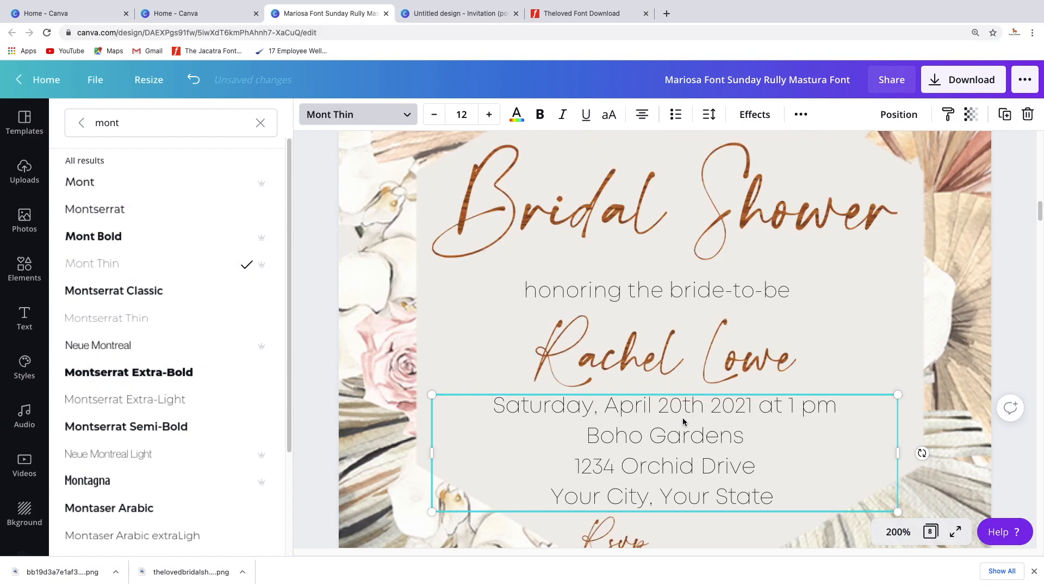
pyautogui.click(957, 538)
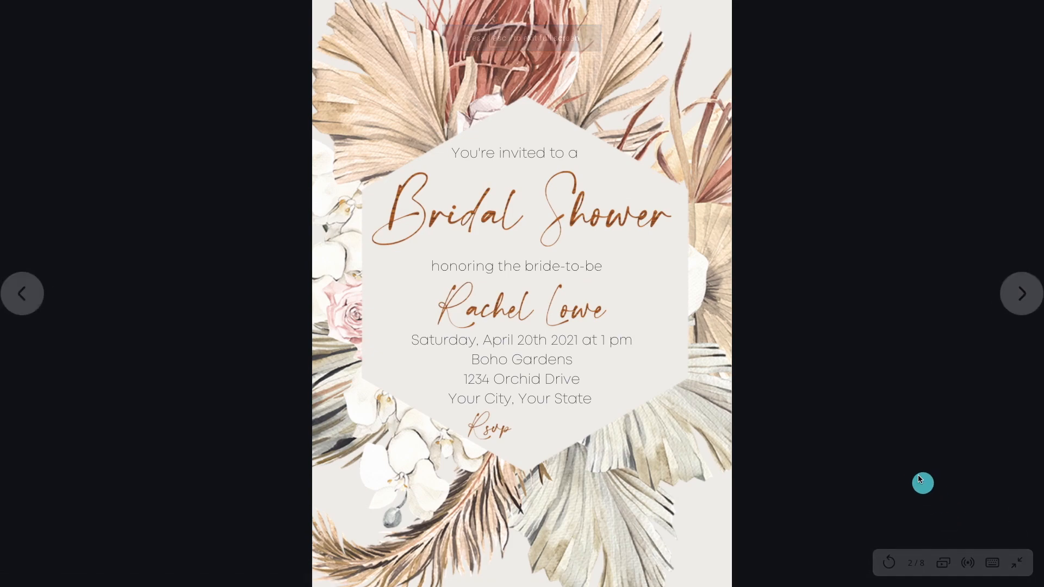
pyautogui.press('Escape')
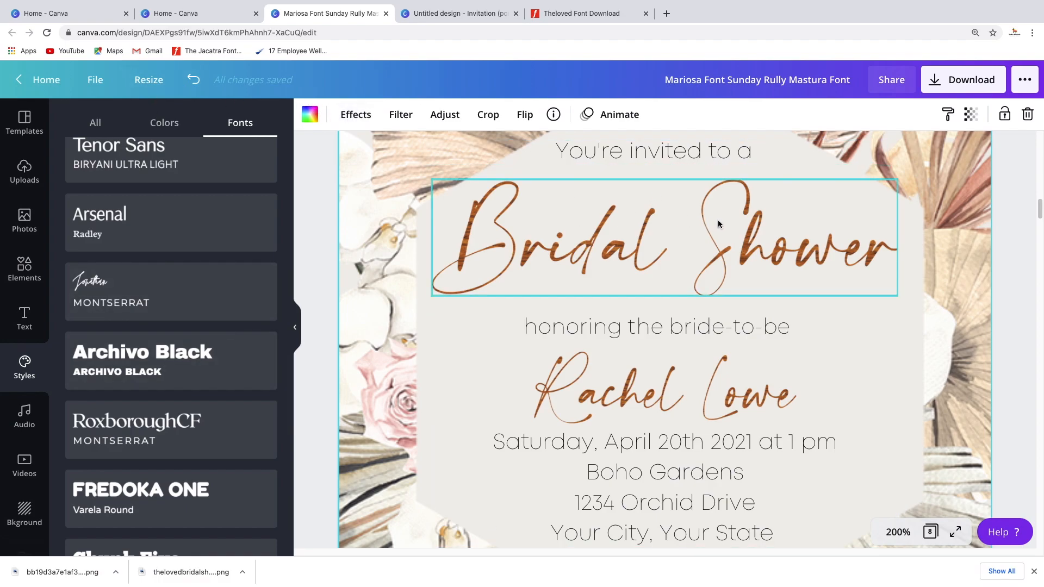
pyautogui.scroll(-12, 718, 220)
pyautogui.scroll(-6, 719, 224)
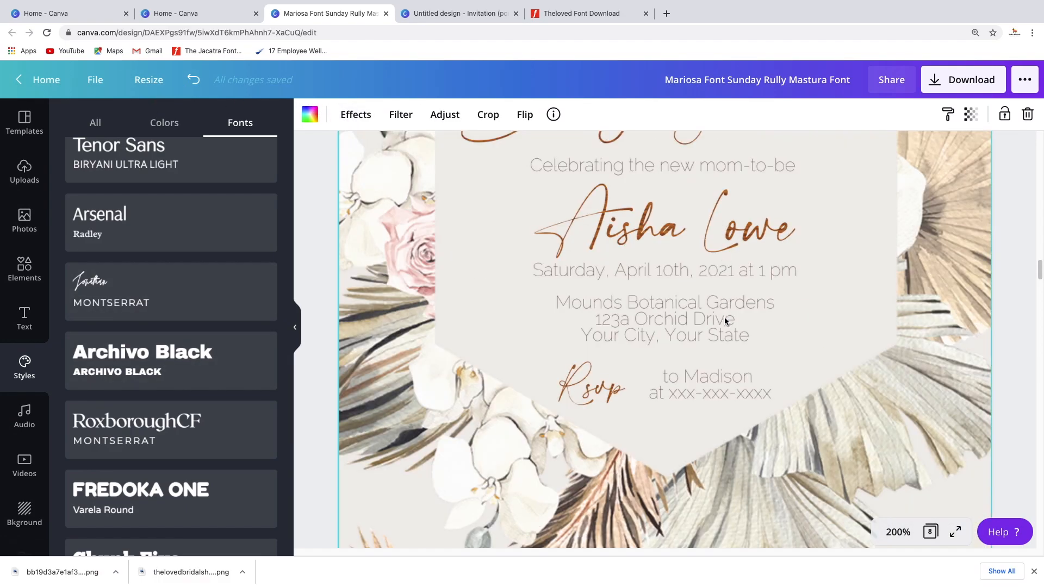
pyautogui.scroll(-20, 711, 320)
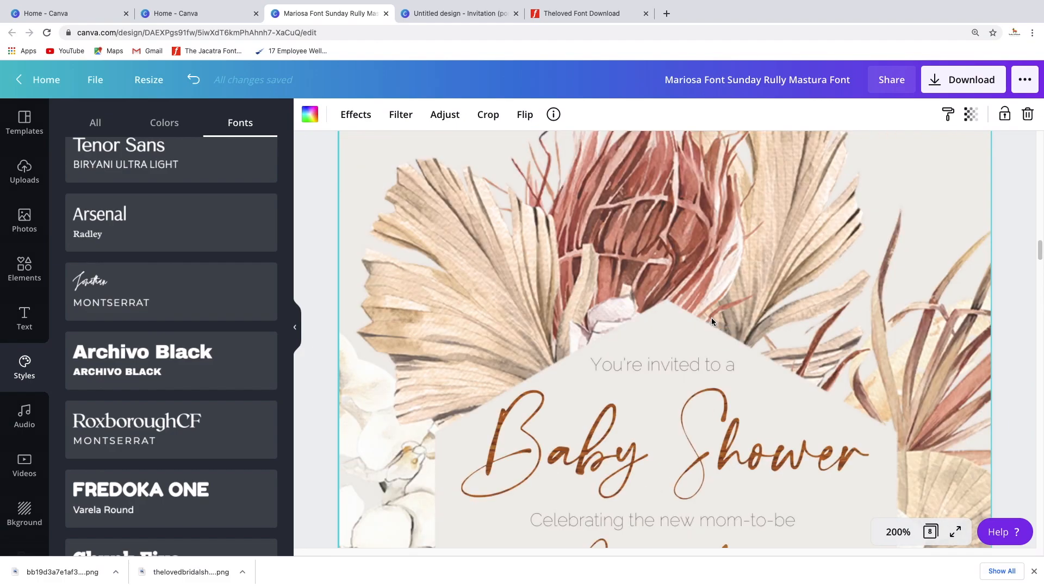
# Step: Check which font the finished baby shower page uses for its venue text, and return to the bridal shower page
pyautogui.scroll(-12, 711, 322)
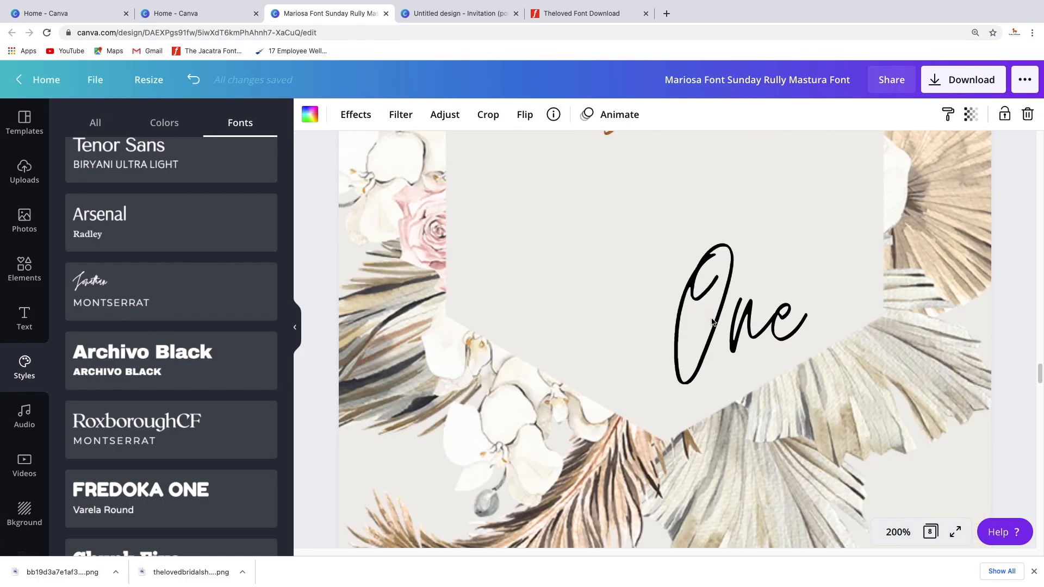
pyautogui.scroll(-15, 711, 320)
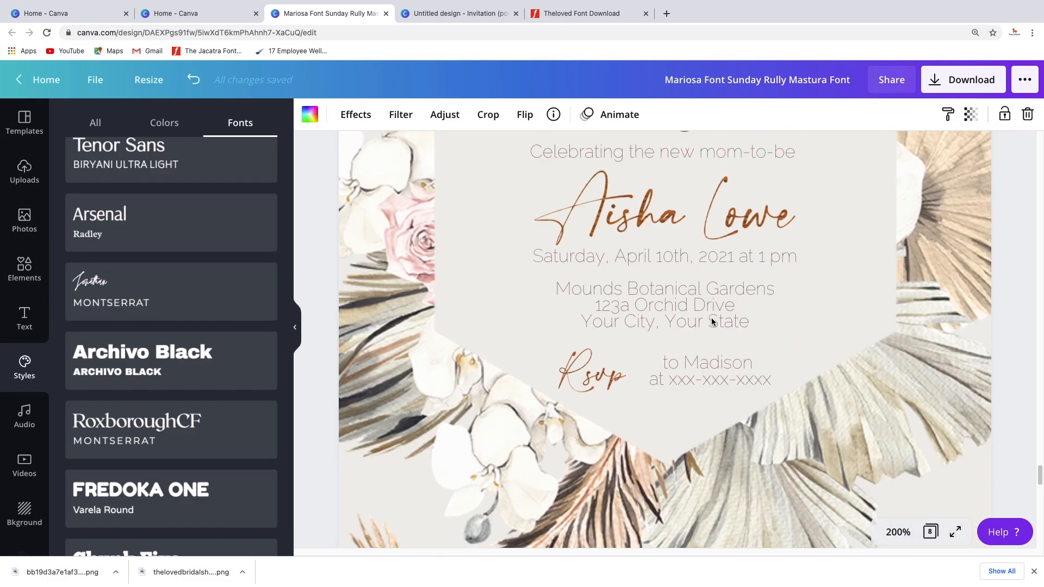
pyautogui.click(664, 293)
pyautogui.scroll(12, 664, 293)
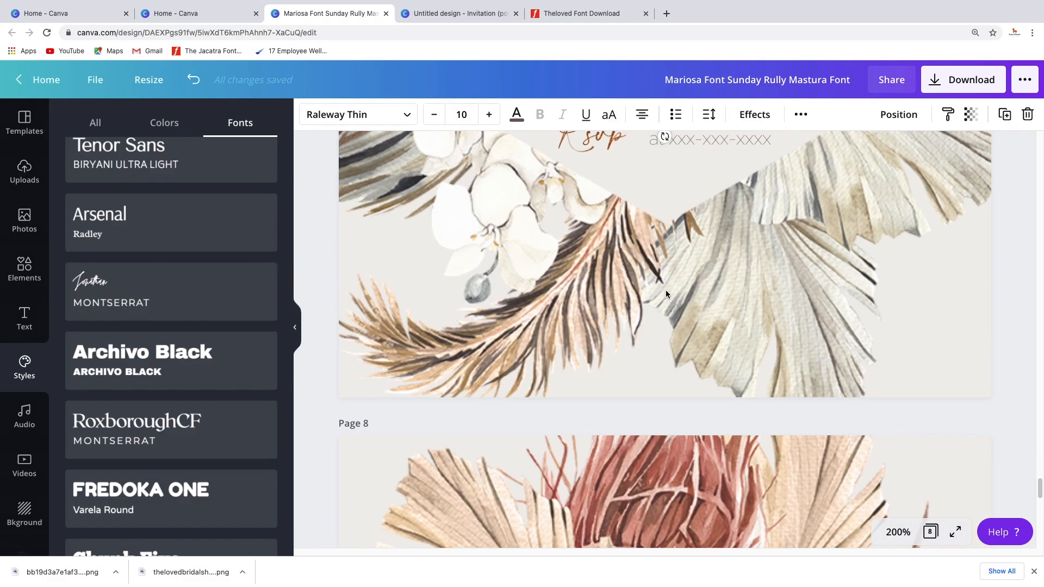
pyautogui.scroll(20, 666, 293)
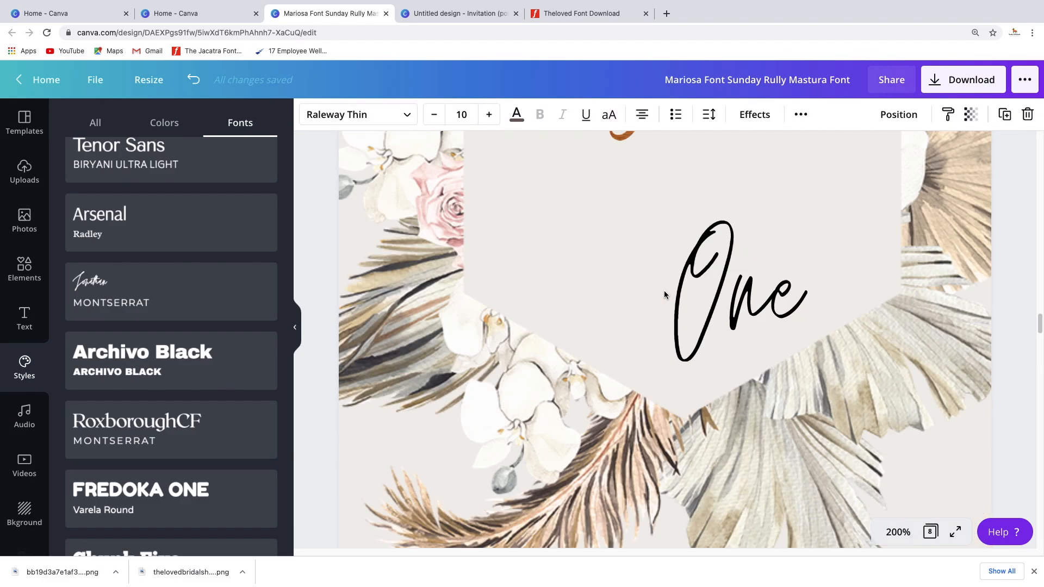
pyautogui.scroll(15, 664, 292)
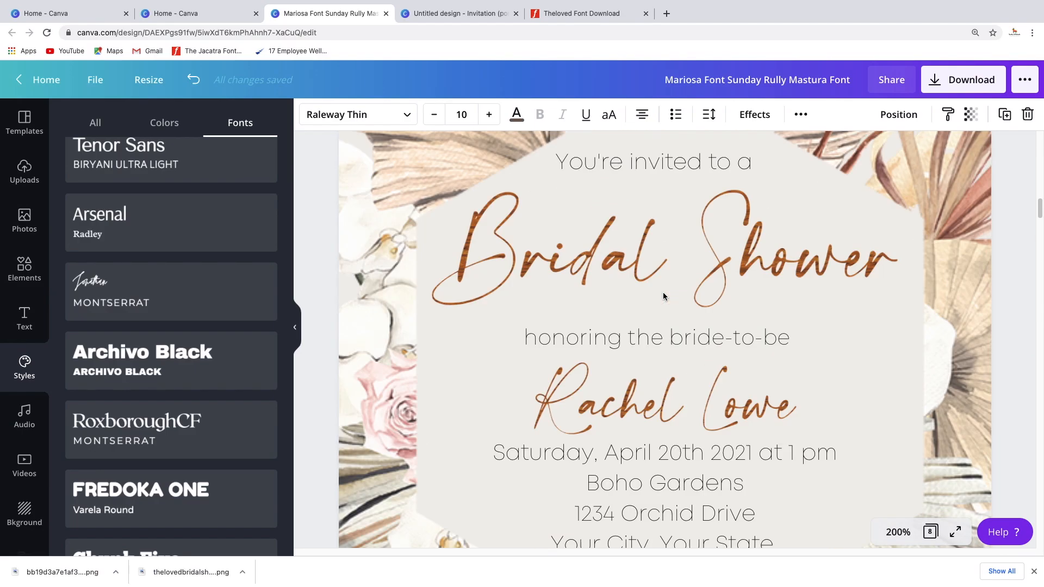
pyautogui.scroll(6, 663, 295)
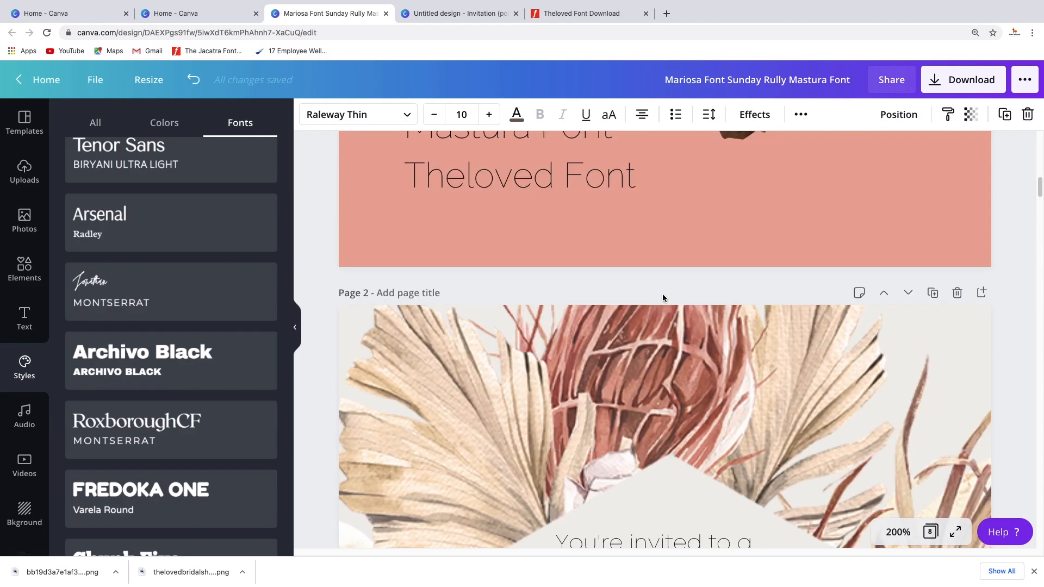
pyautogui.scroll(-5, 663, 295)
# Step: Search the fonts for "raleway", try its variants on "You're invited to a", and set that line in Raleway Thin
pyautogui.click(664, 263)
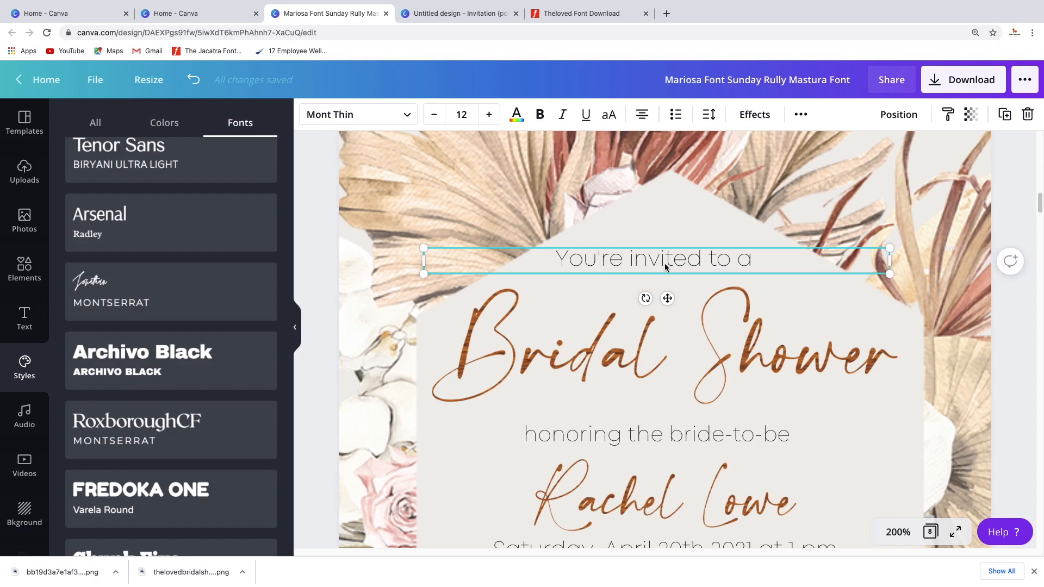
pyautogui.click(365, 120)
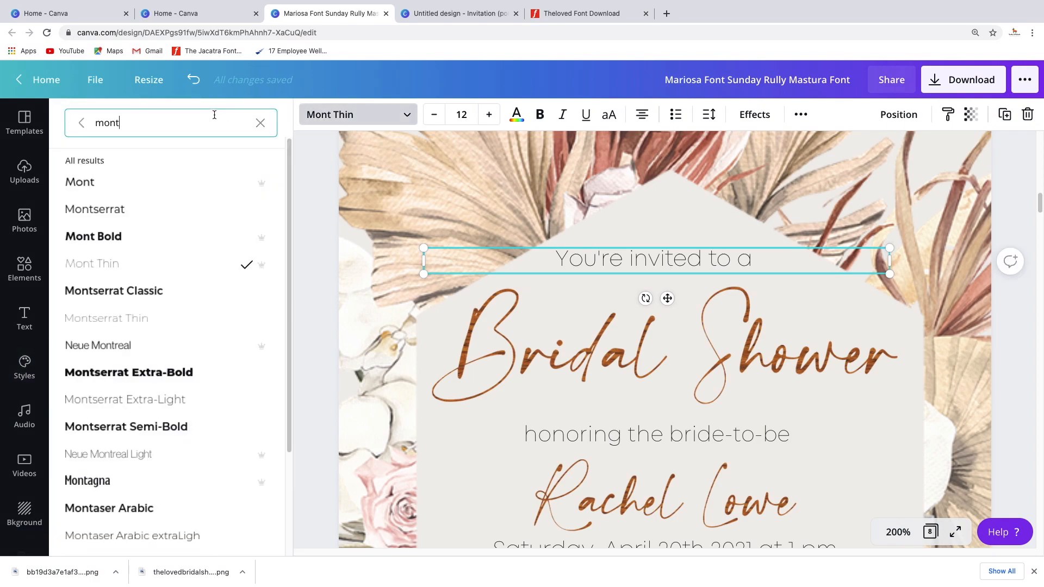
pyautogui.write('raleway')
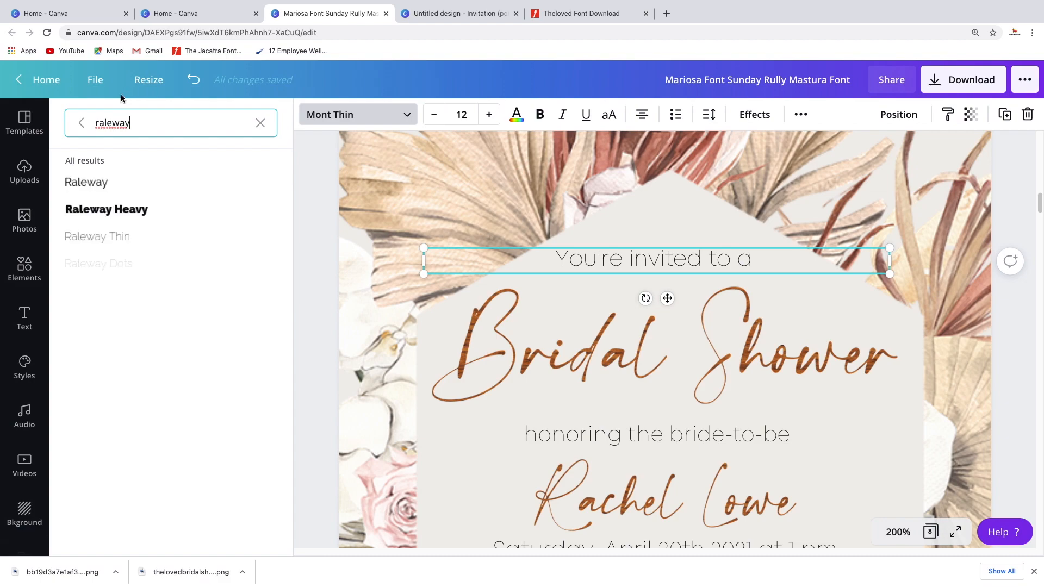
pyautogui.click(104, 194)
pyautogui.click(105, 215)
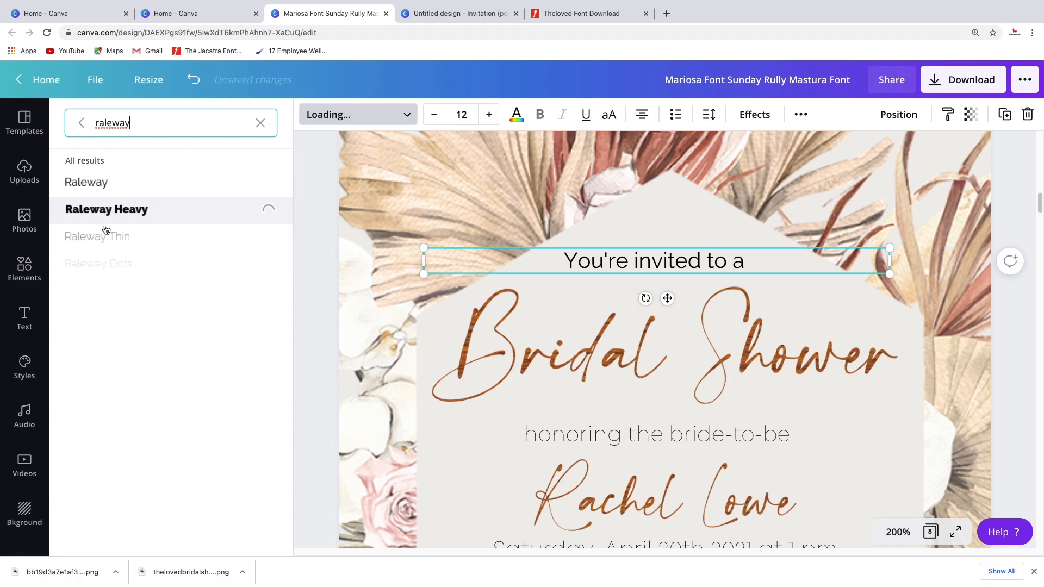
pyautogui.click(107, 231)
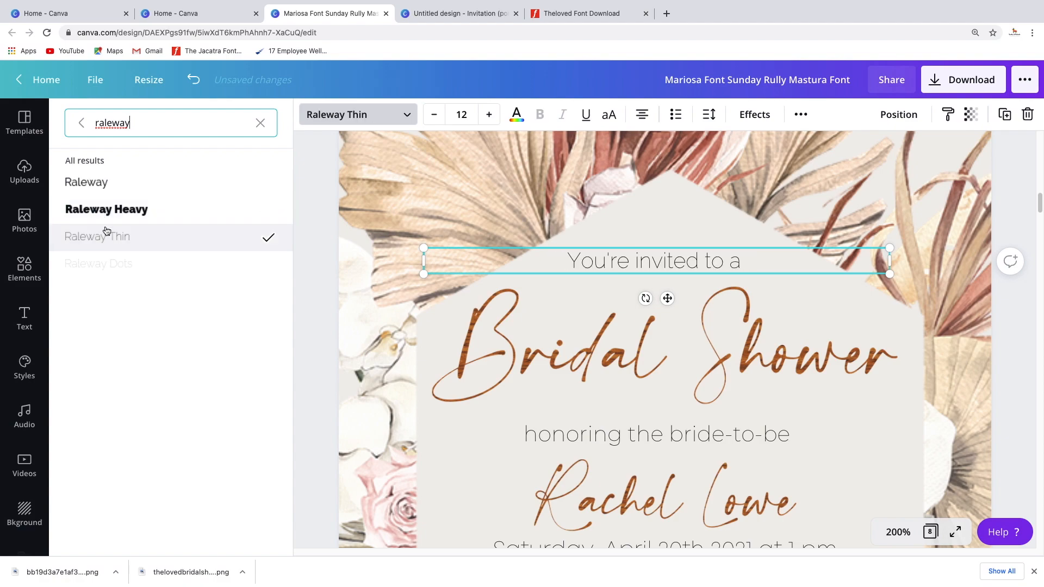
pyautogui.click(116, 266)
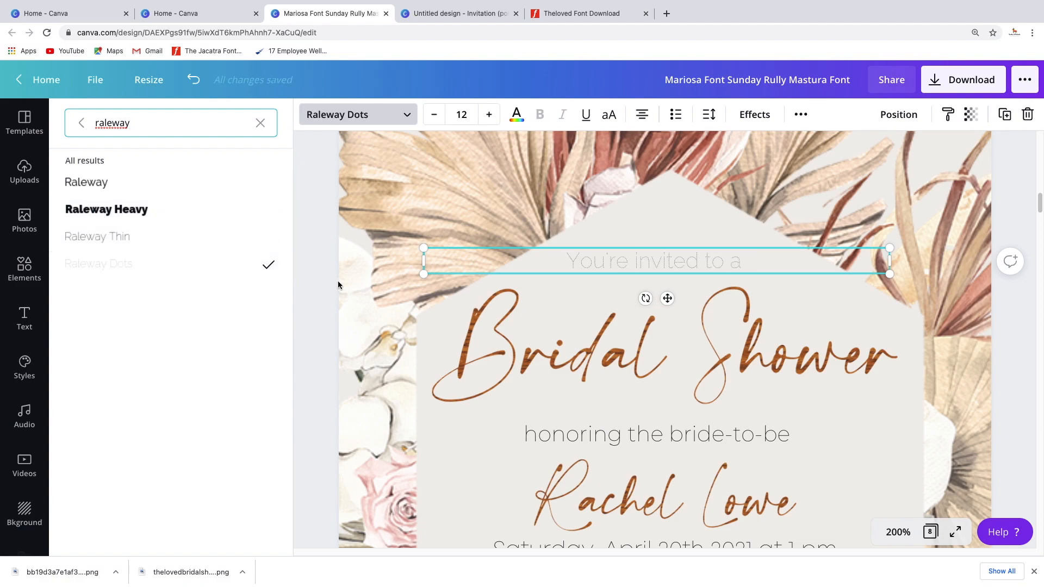
pyautogui.click(135, 246)
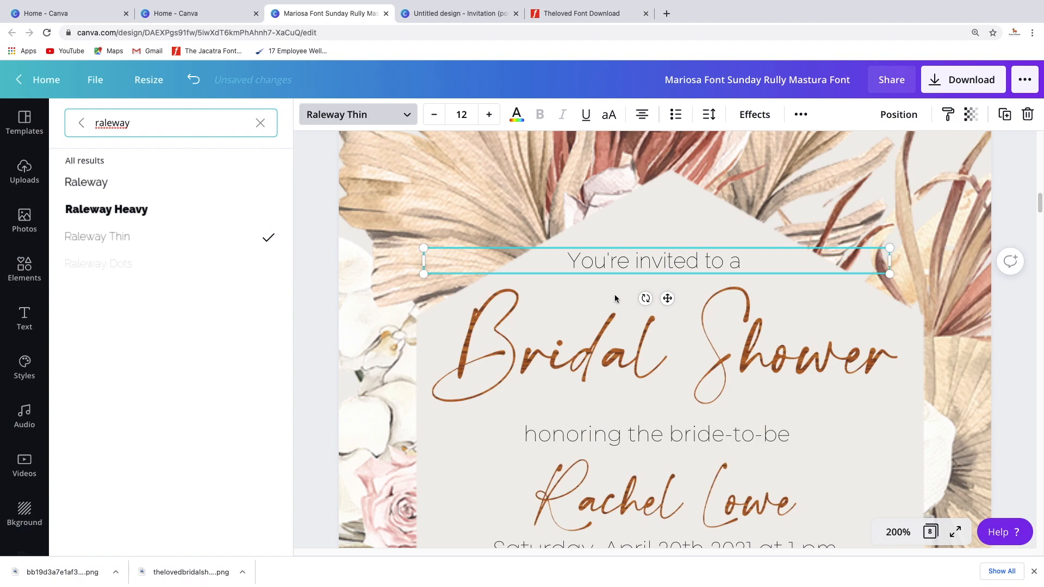
# Step: Set "honoring the bride-to-be" and the date and venue text in Raleway Thin
pyautogui.click(634, 433)
pyautogui.click(147, 246)
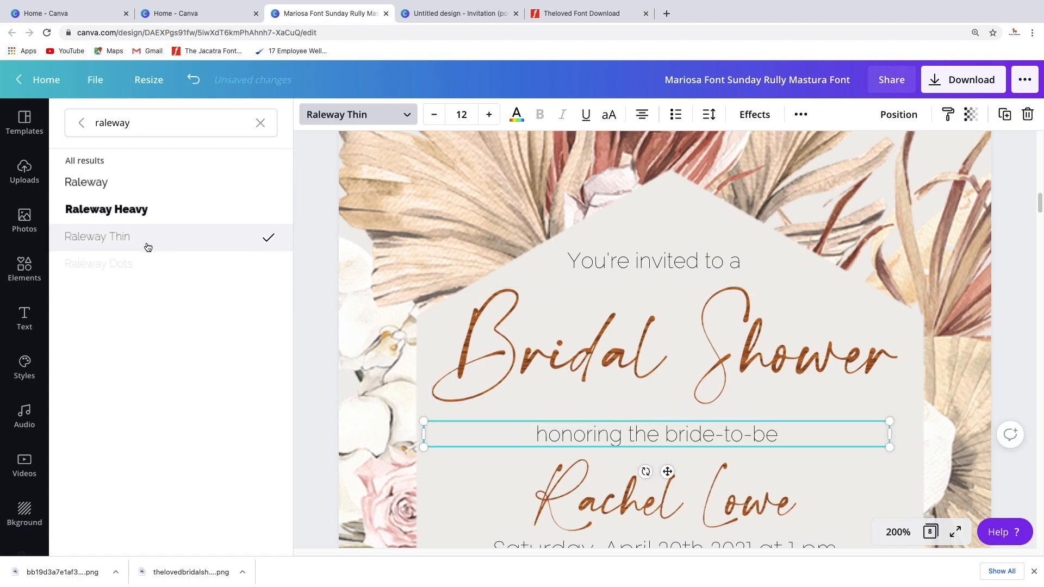
pyautogui.scroll(-2, 821, 381)
pyautogui.click(683, 500)
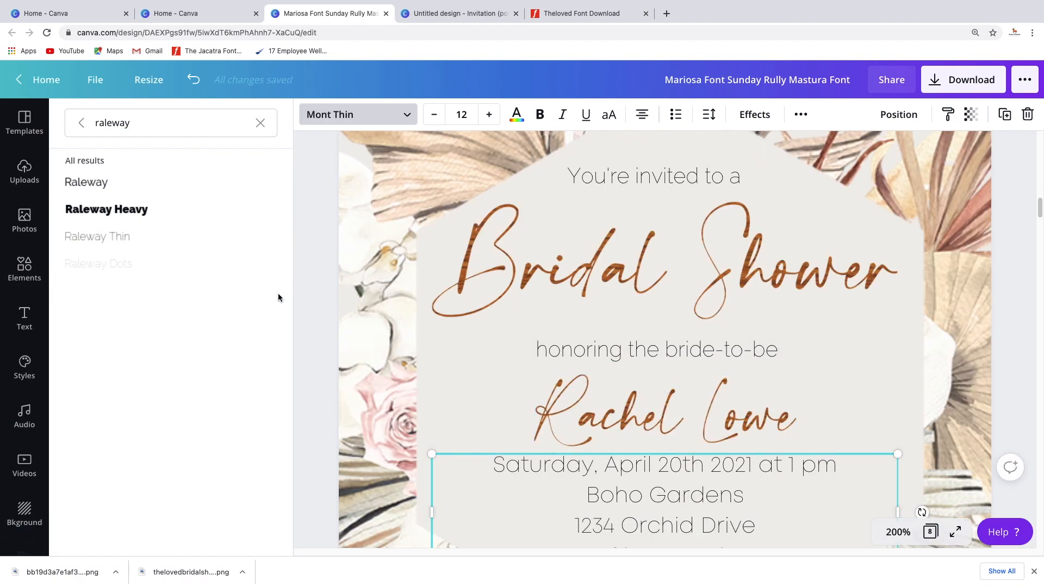
pyautogui.click(112, 234)
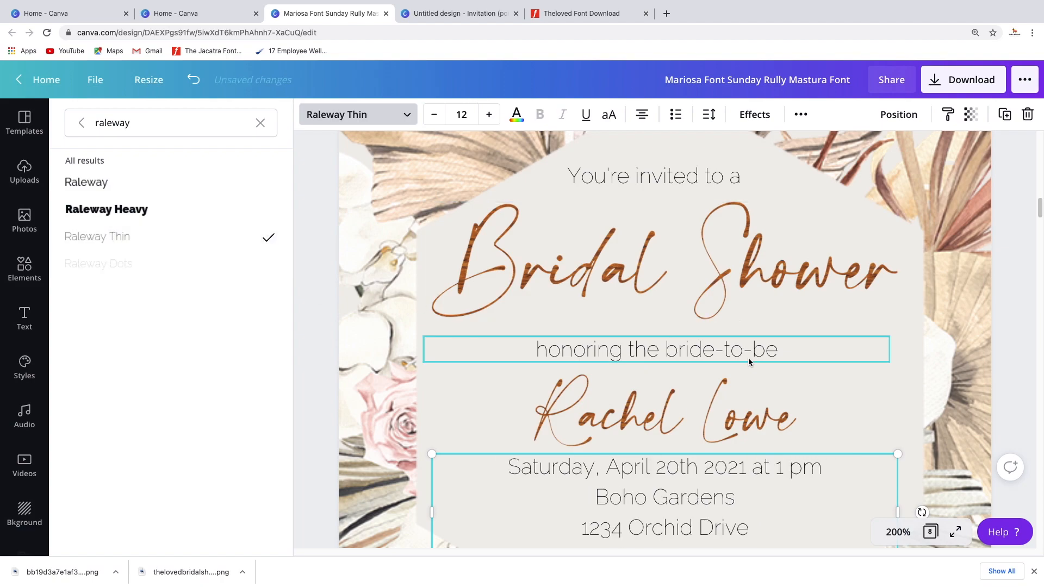
# Step: Adjust the line spacing by nudging the date and venue text down and moving the "Bridal Shower" image and "honoring the bride-to-be" slightly up
pyautogui.scroll(-2, 748, 357)
pyautogui.moveTo(741, 408)
pyautogui.mouseDown()
pyautogui.moveTo(741, 418)
pyautogui.moveTo(741, 409)
pyautogui.mouseUp()
pyautogui.click(730, 350)
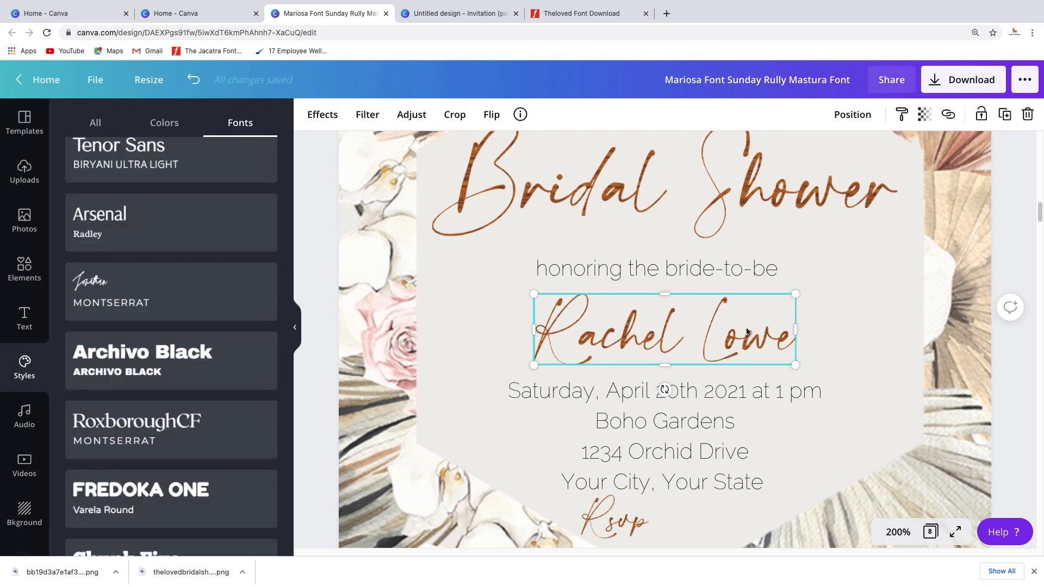
pyautogui.scroll(2, 745, 328)
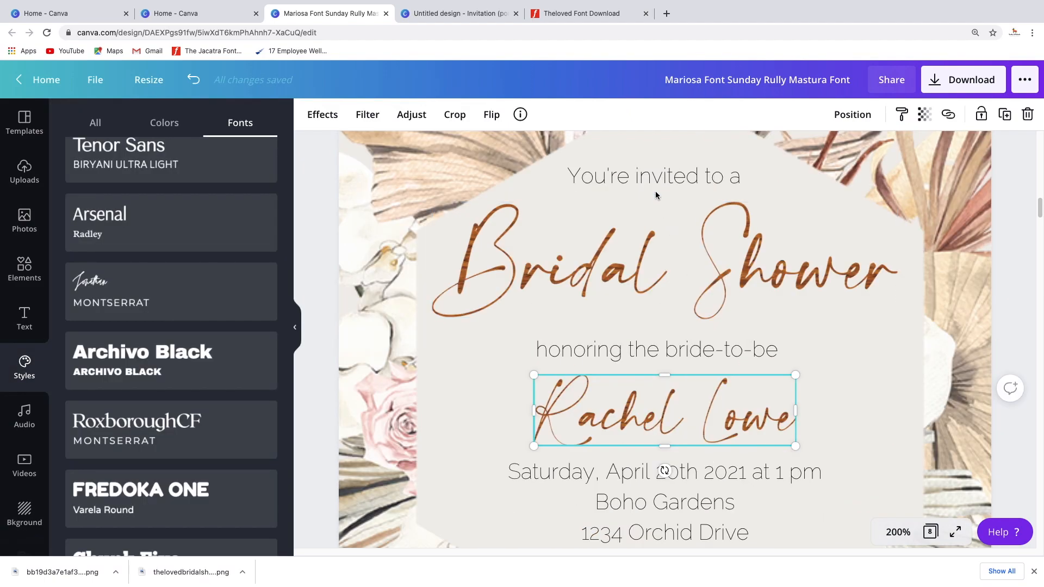
pyautogui.moveTo(665, 242); pyautogui.dragTo(667, 231)
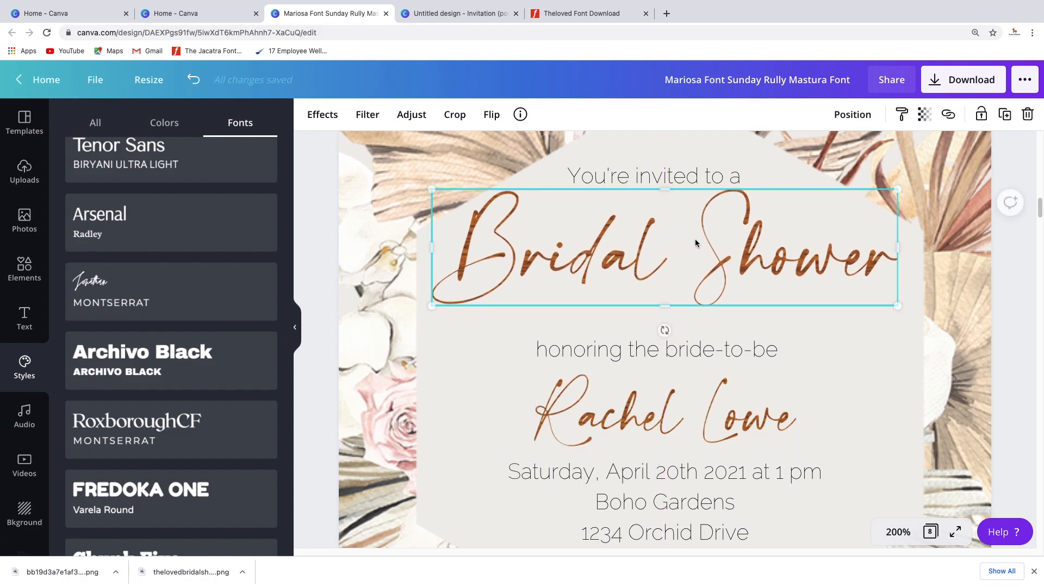
pyautogui.click(961, 315)
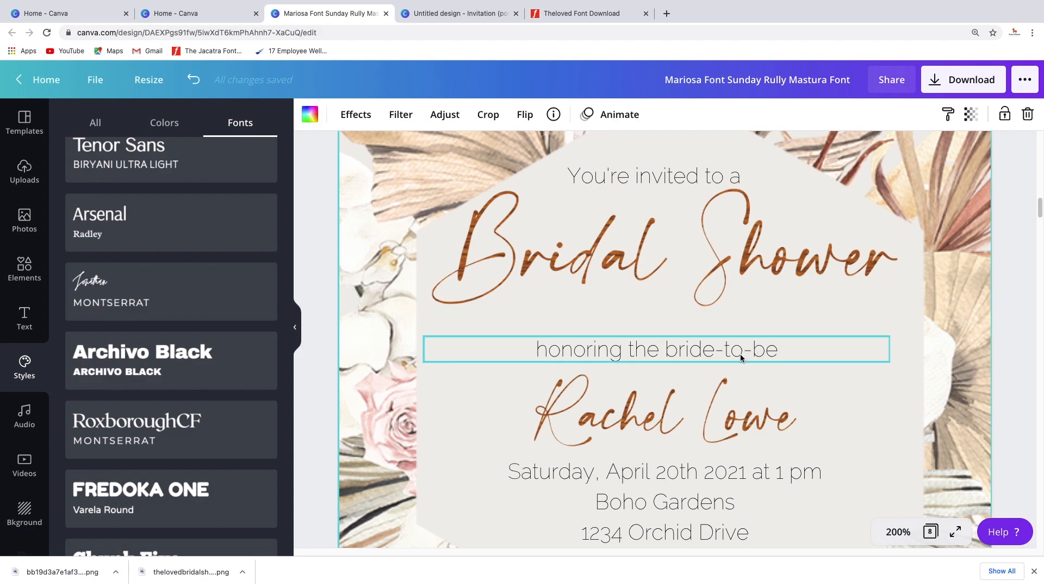
pyautogui.moveTo(739, 354); pyautogui.dragTo(740, 338)
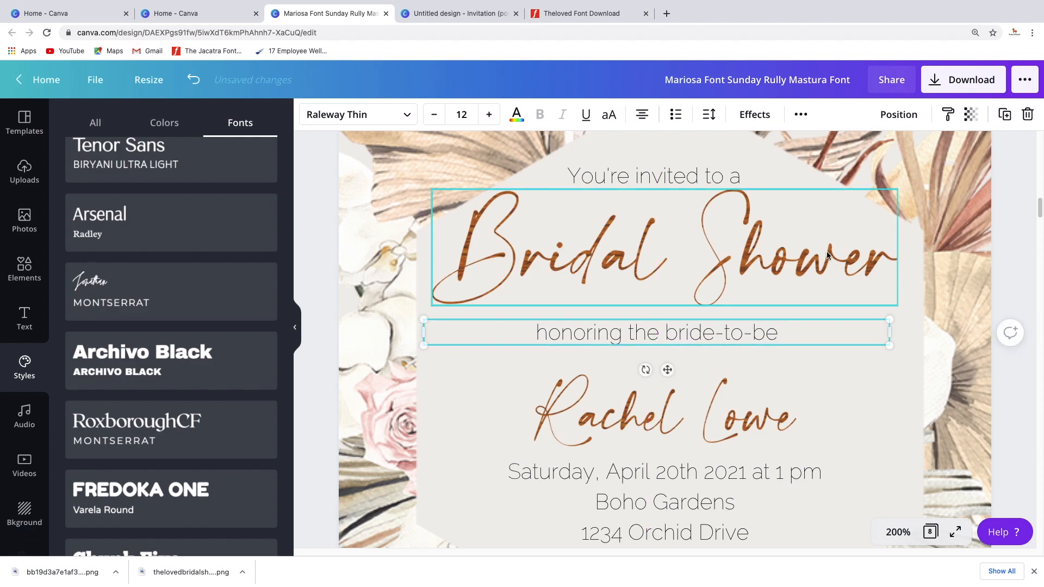
# Step: Space "You're invited to a", the "Bridal Shower" image, "honoring the bride-to-be" and the bride's name image evenly in the vertical direction
pyautogui.scroll(1, 657, 228)
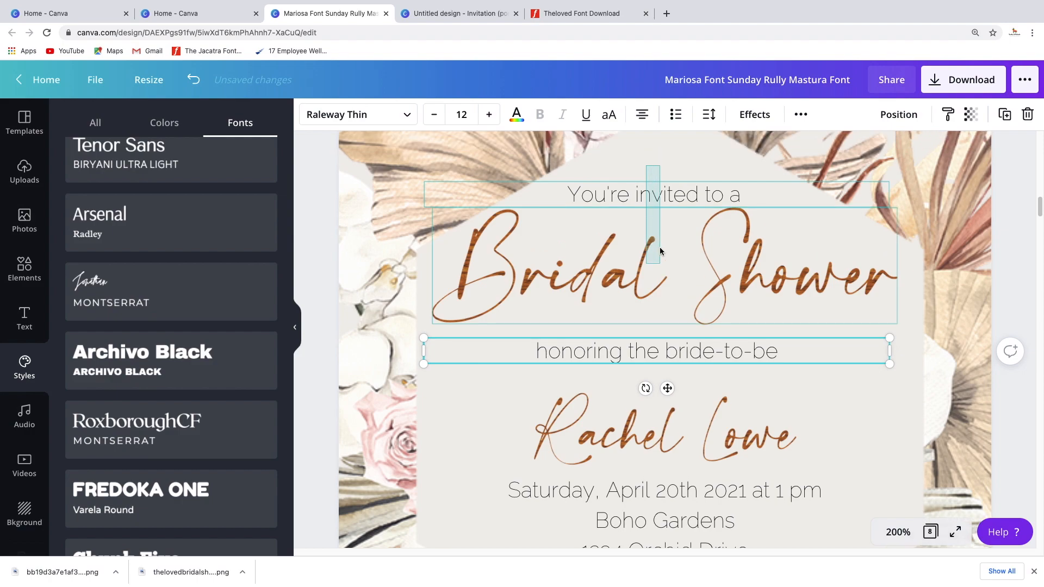
pyautogui.scroll(1, 660, 249)
pyautogui.scroll(-3, 660, 249)
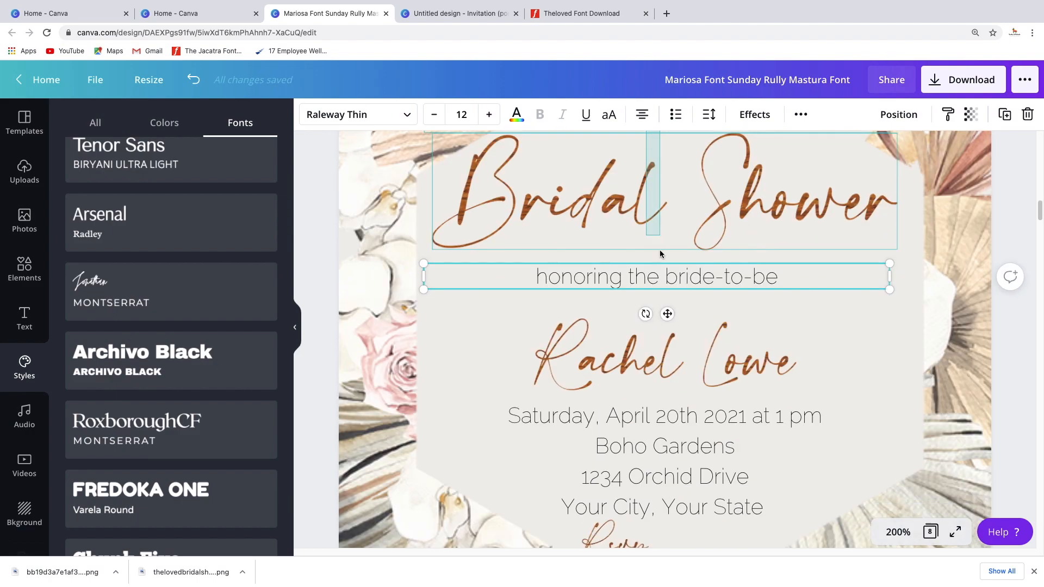
pyautogui.moveTo(660, 253); pyautogui.dragTo(667, 318)
pyautogui.click(956, 122)
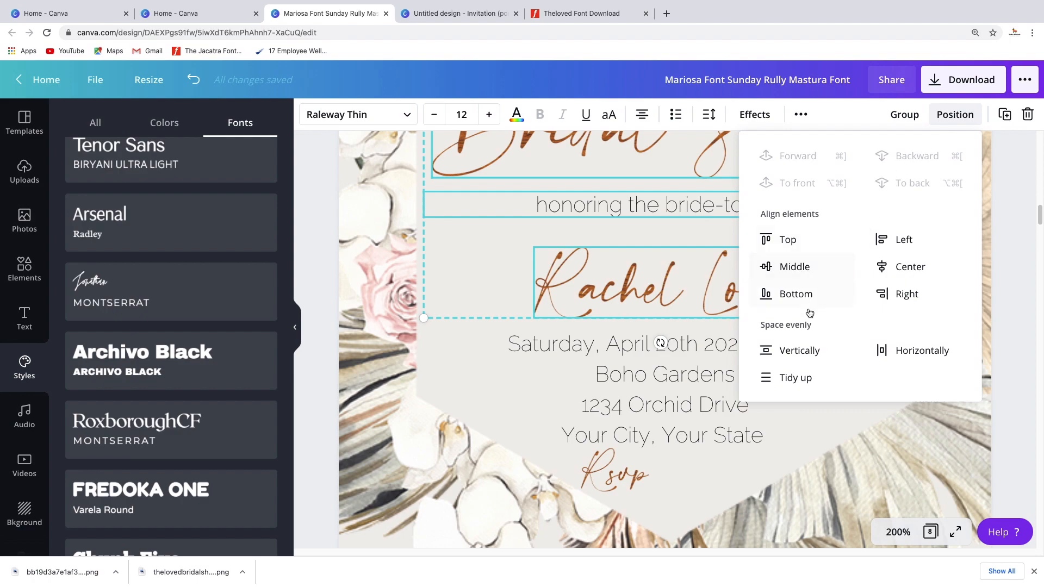
pyautogui.click(801, 352)
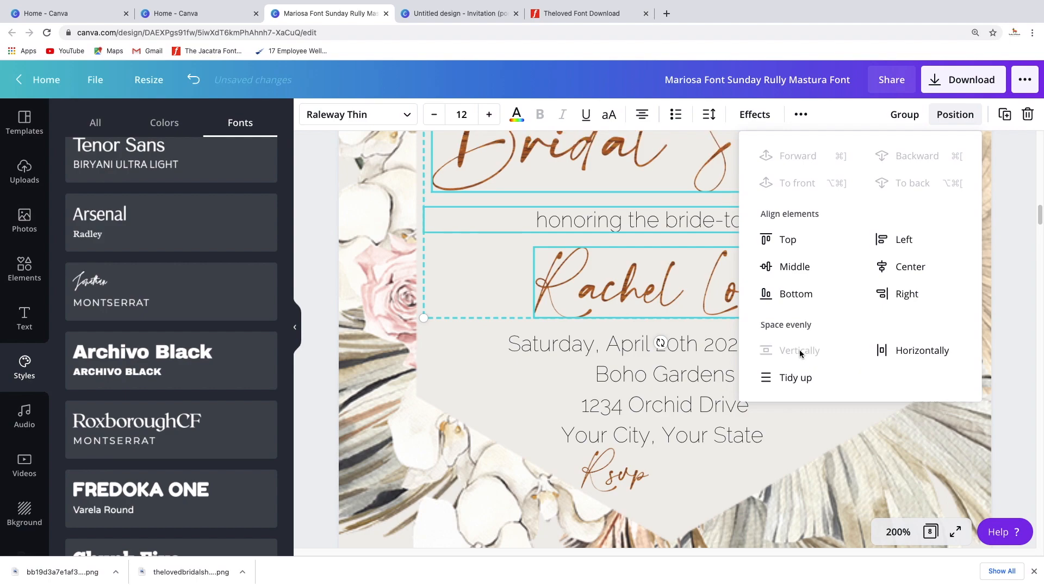
# Step: Tidy up the four selected upper invitation elements so they share a common center, and deselect them
pyautogui.scroll(-2, 658, 319)
pyautogui.scroll(7, 660, 320)
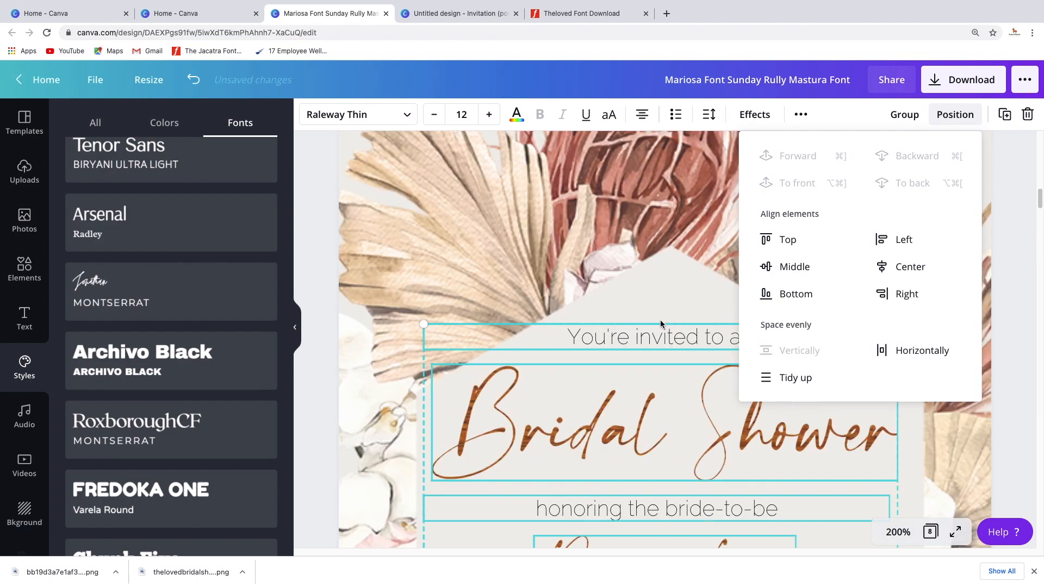
pyautogui.click(804, 380)
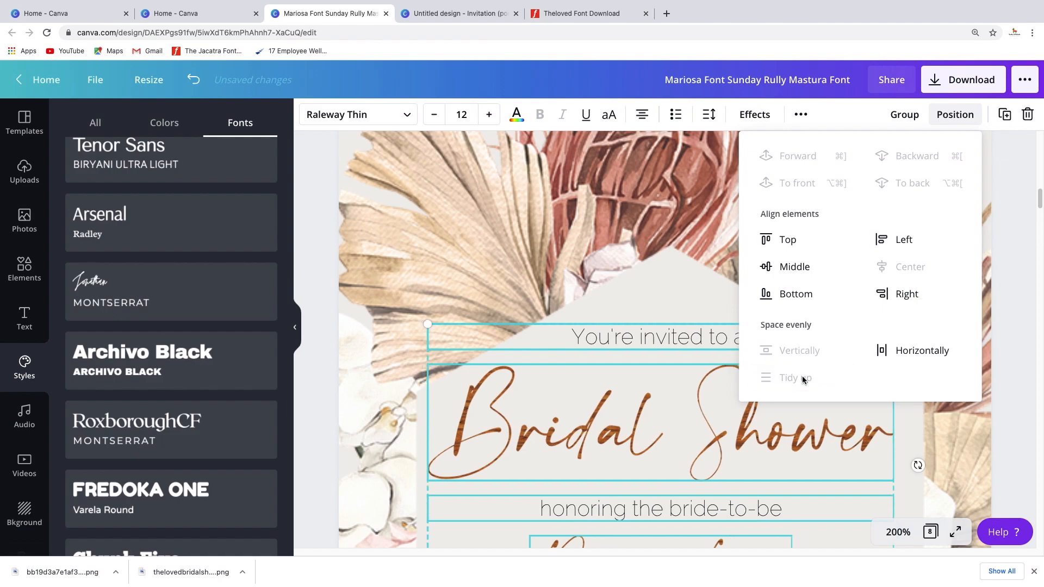
pyautogui.click(954, 466)
# Step: Examine the spacing and centering of the invitation's text from the opening line down to the "Rsvp" image
pyautogui.scroll(1, 797, 397)
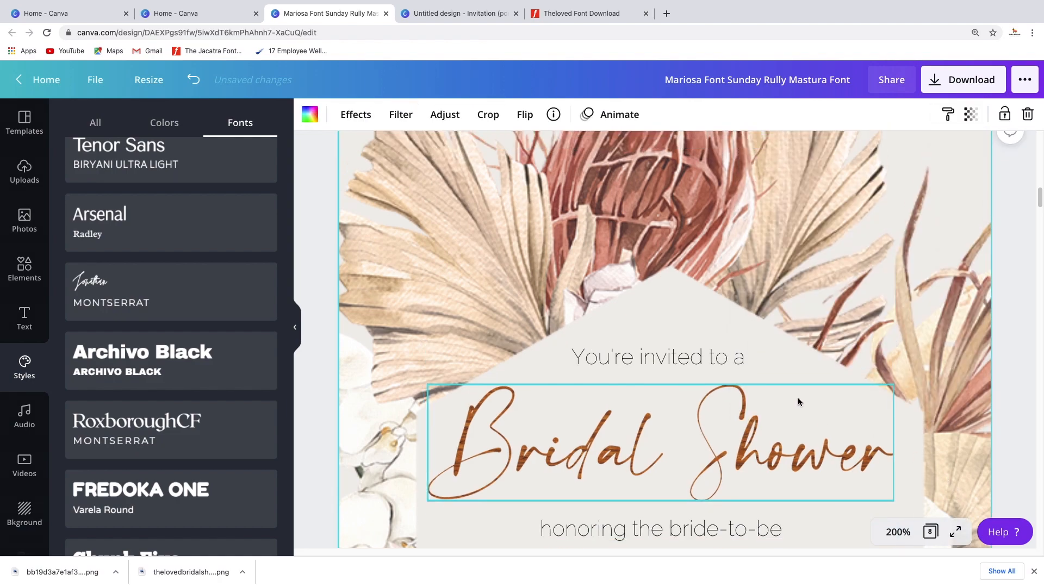
pyautogui.scroll(-3, 797, 398)
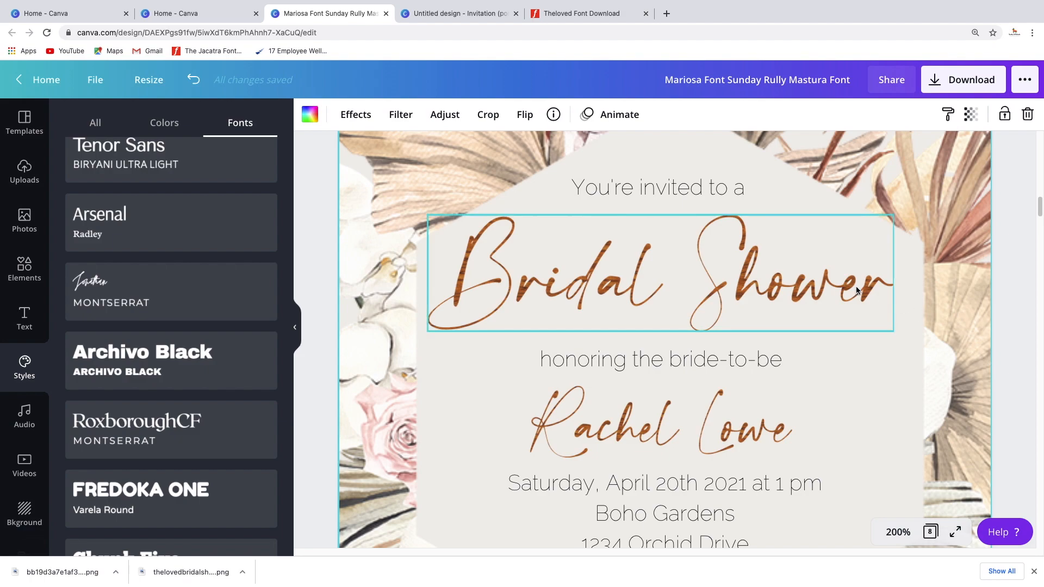
pyautogui.scroll(-3, 806, 303)
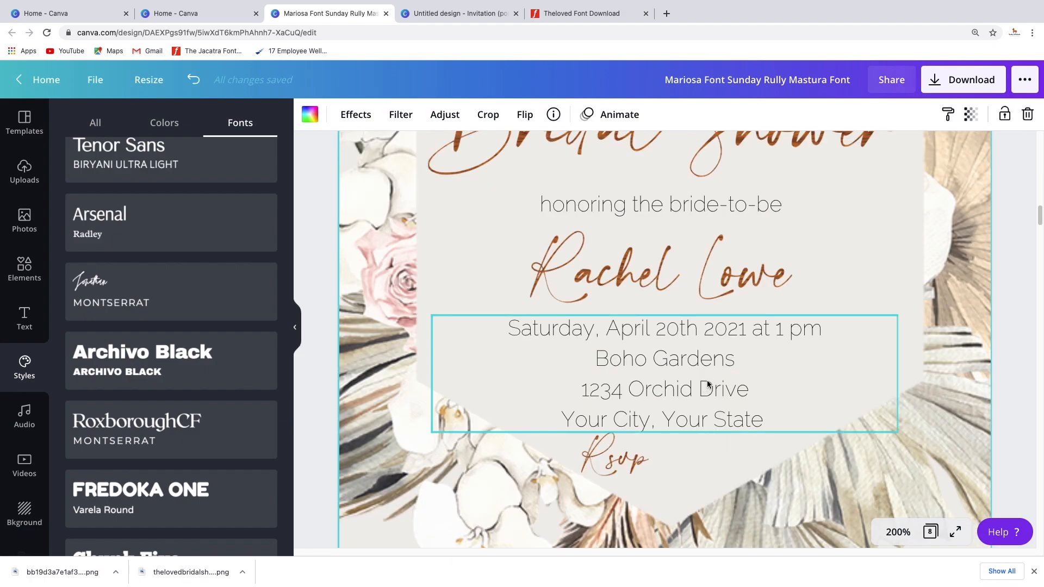
pyautogui.scroll(1, 687, 412)
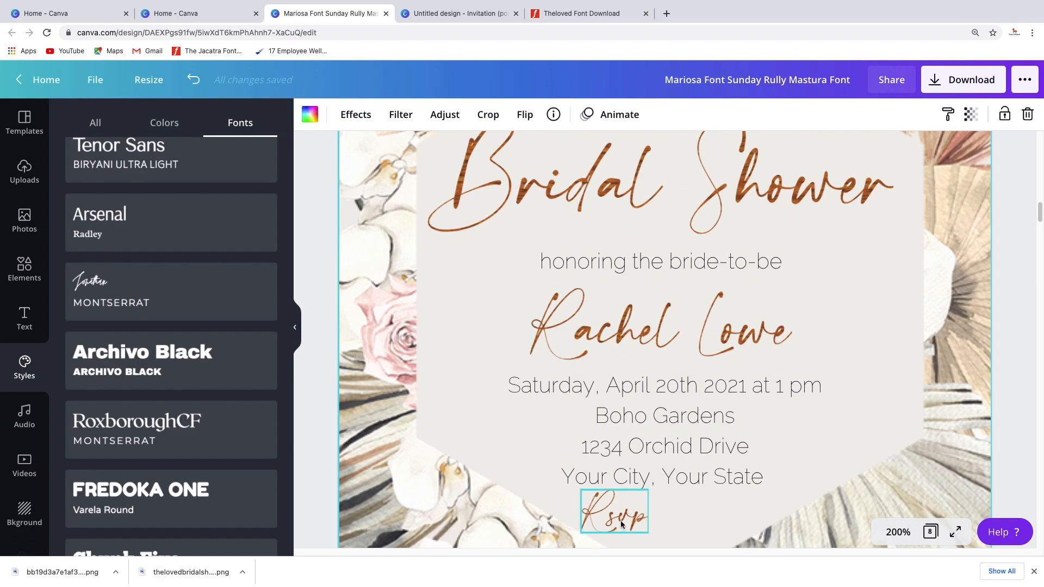
pyautogui.scroll(2, 721, 405)
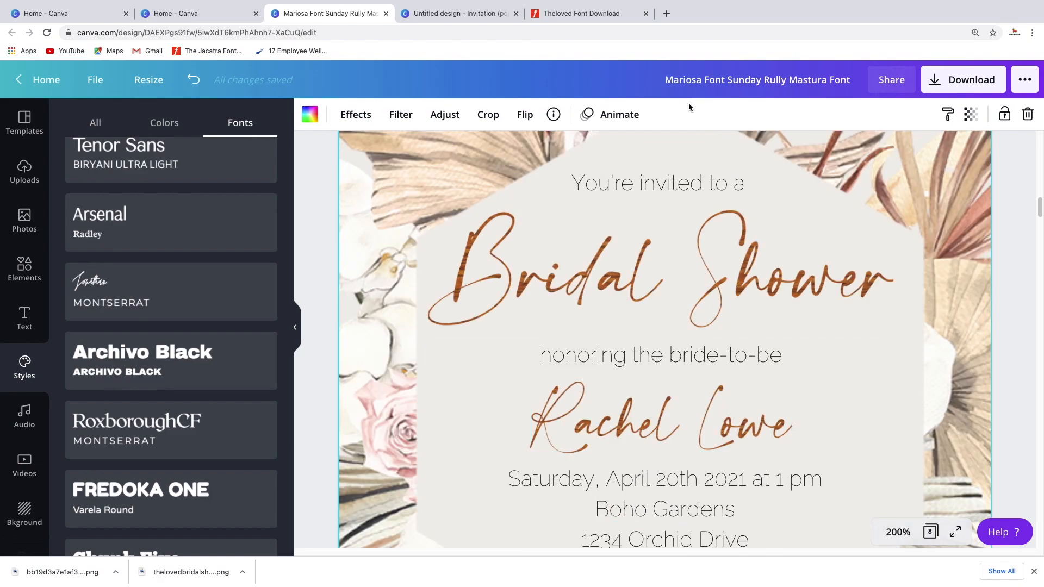
pyautogui.scroll(-1, 674, 142)
pyautogui.scroll(1, 674, 142)
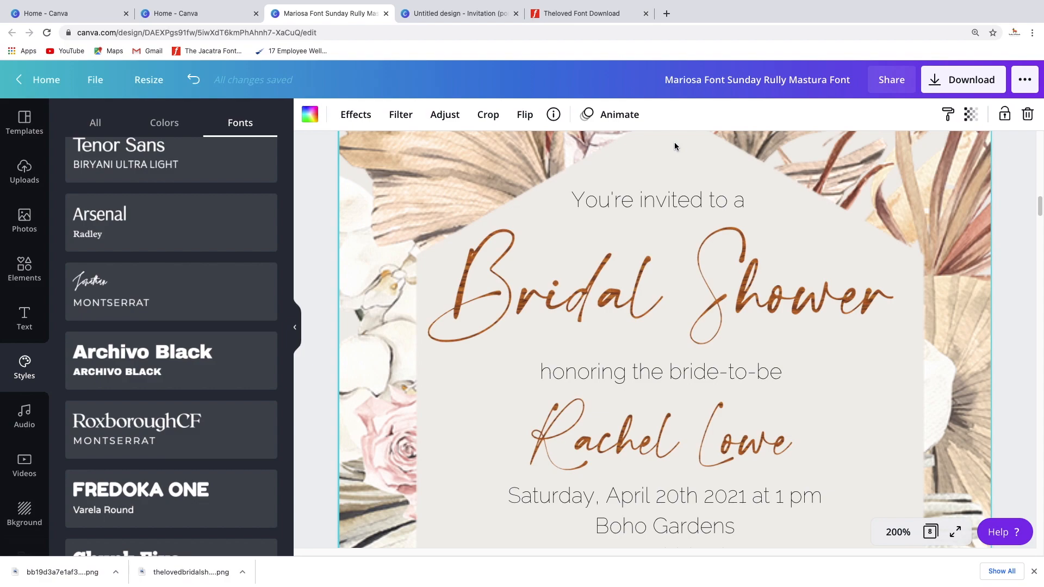
pyautogui.scroll(1, 628, 137)
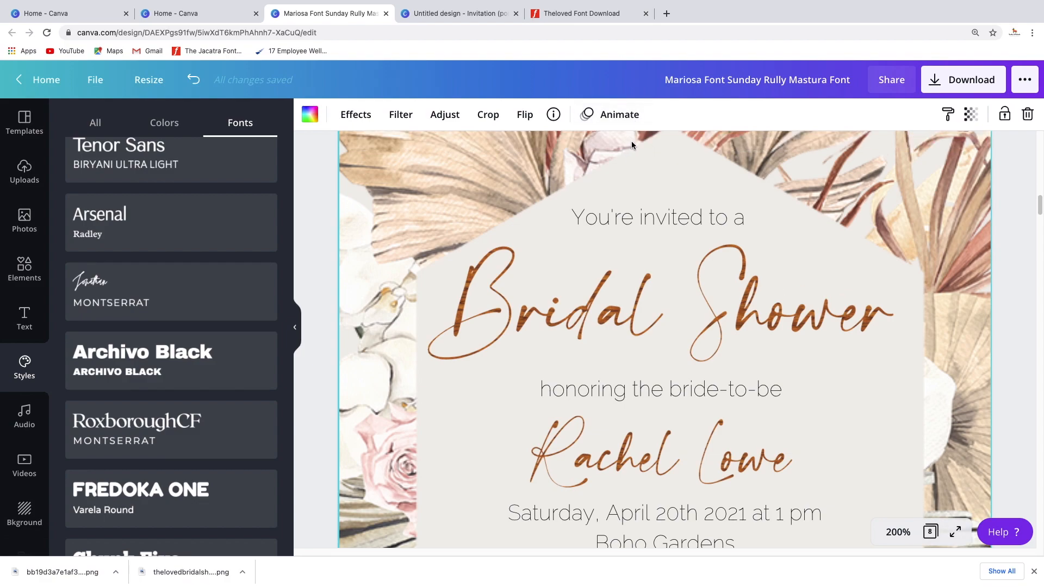
pyautogui.moveTo(631, 139); pyautogui.dragTo(681, 387)
pyautogui.scroll(1, 654, 223)
pyautogui.scroll(-2, 654, 223)
pyautogui.scroll(-3, 668, 290)
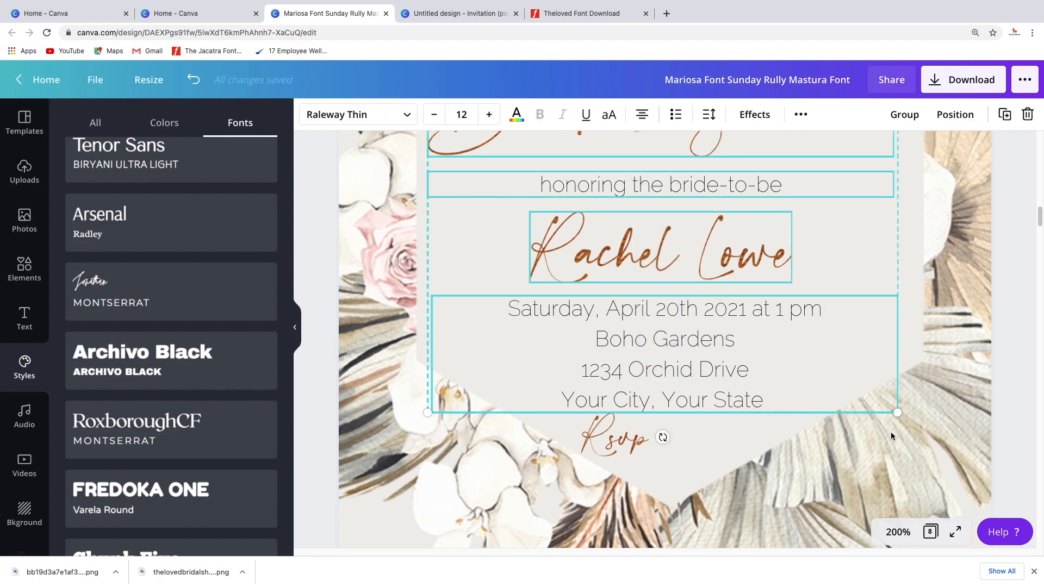
pyautogui.scroll(5, 780, 302)
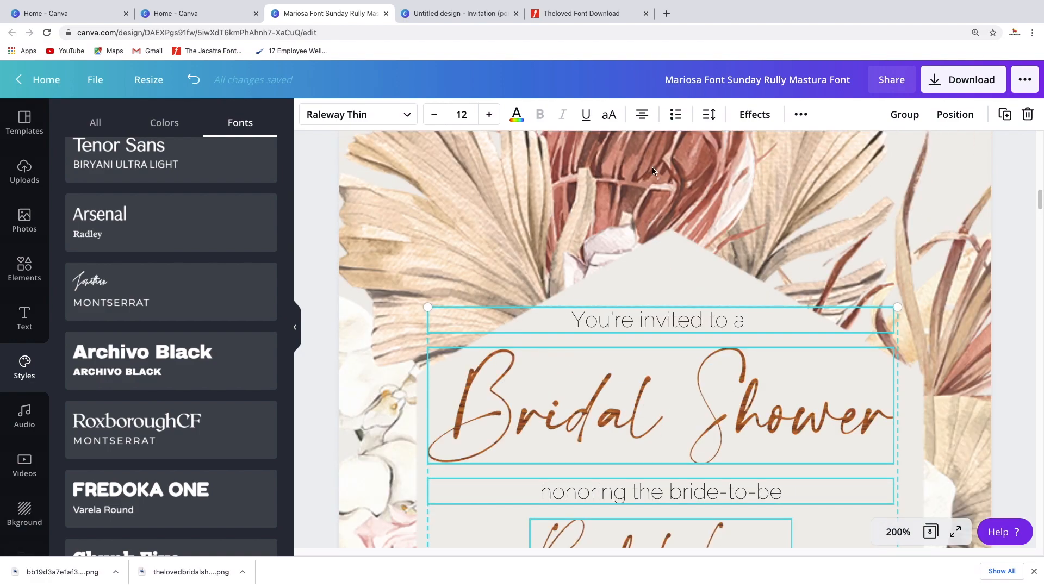
pyautogui.click(628, 238)
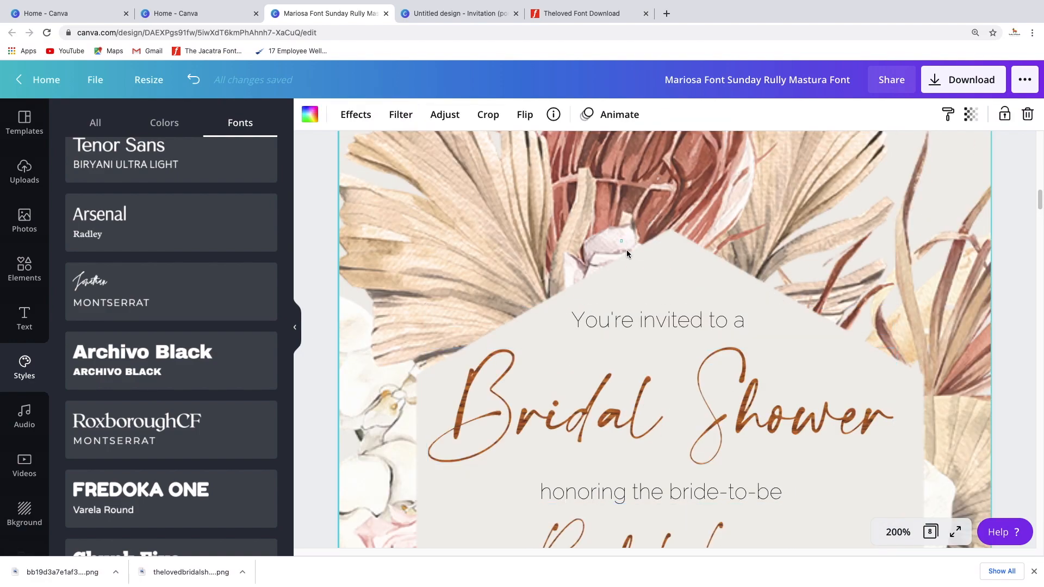
# Step: Group the invitation elements from "You're invited to a" through the date and venue text, leaving out the "Rsvp" image
pyautogui.moveTo(639, 298); pyautogui.dragTo(674, 397)
pyautogui.scroll(2, 641, 313)
pyautogui.scroll(-3, 641, 313)
pyautogui.scroll(1, 642, 313)
pyautogui.scroll(1, 641, 312)
pyautogui.scroll(-3, 641, 312)
pyautogui.scroll(-1, 641, 312)
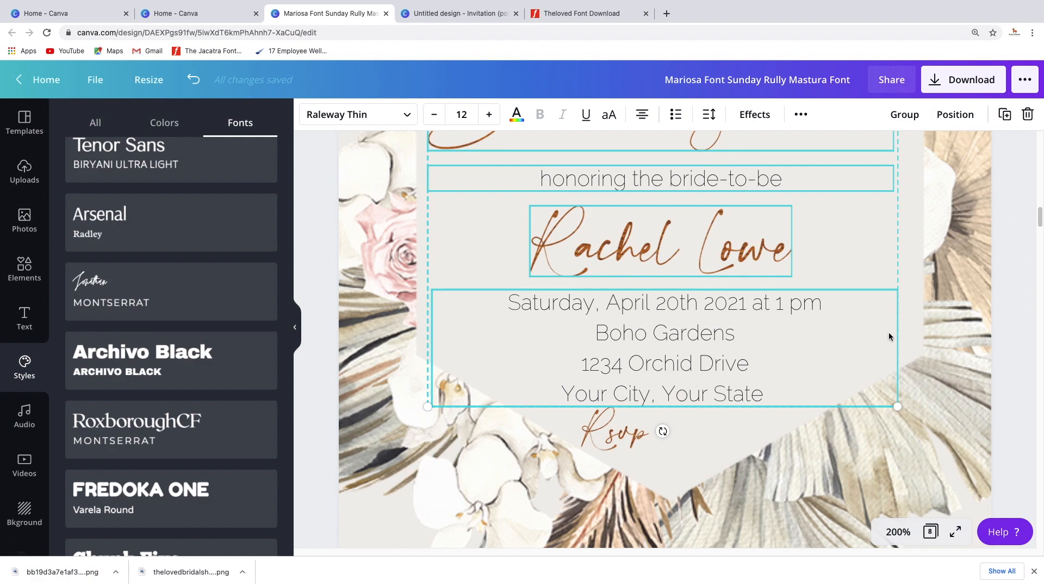
pyautogui.click(905, 114)
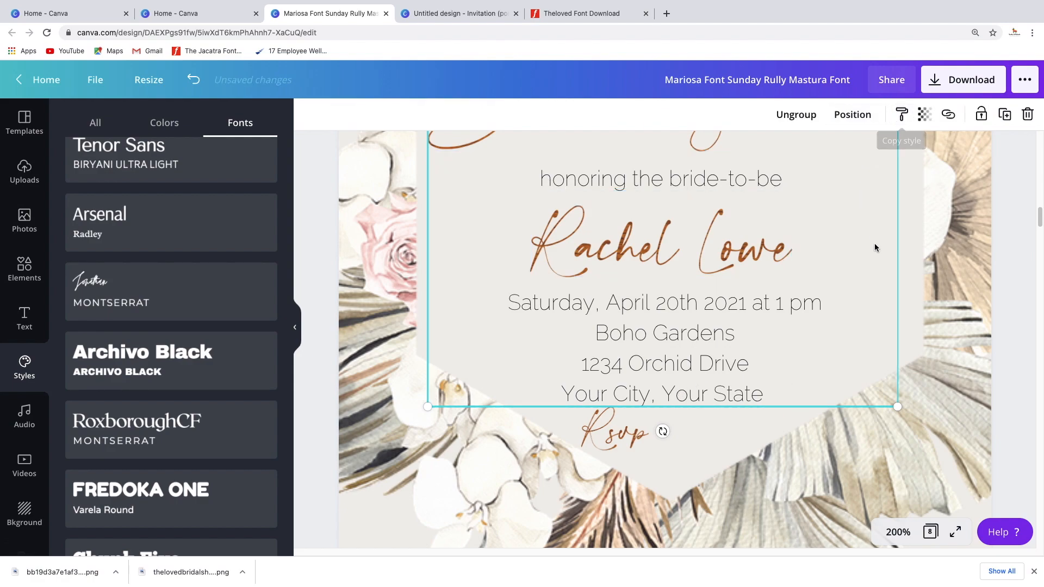
# Step: Scale the grouped invitation wording down slightly so it fits inside the hexagon with more room above the "Rsvp" image
pyautogui.scroll(-3, 827, 278)
pyautogui.scroll(6, 811, 233)
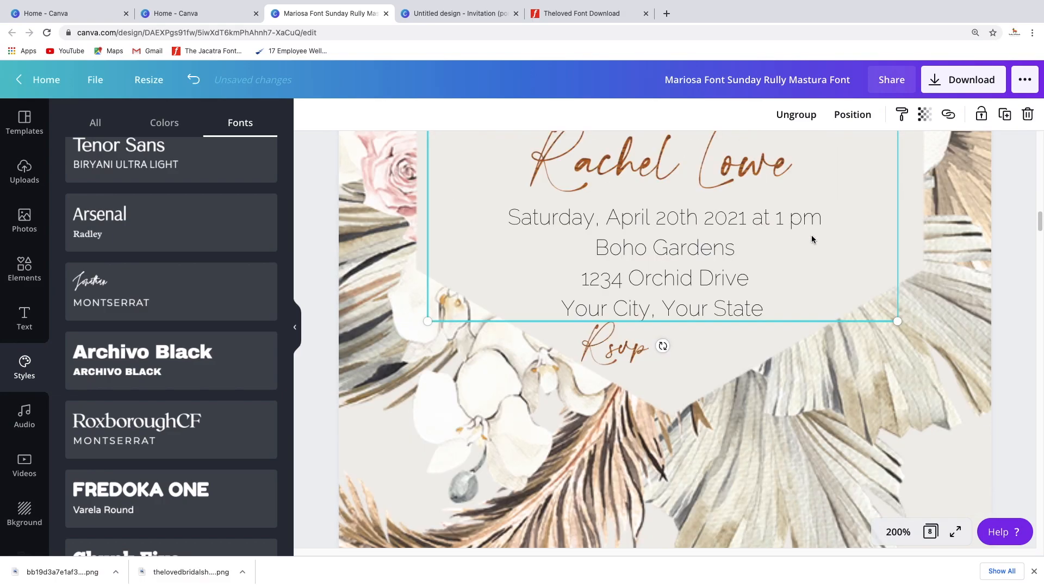
pyautogui.click(813, 226)
pyautogui.moveTo(812, 226); pyautogui.dragTo(791, 201)
pyautogui.moveTo(430, 544); pyautogui.dragTo(409, 491)
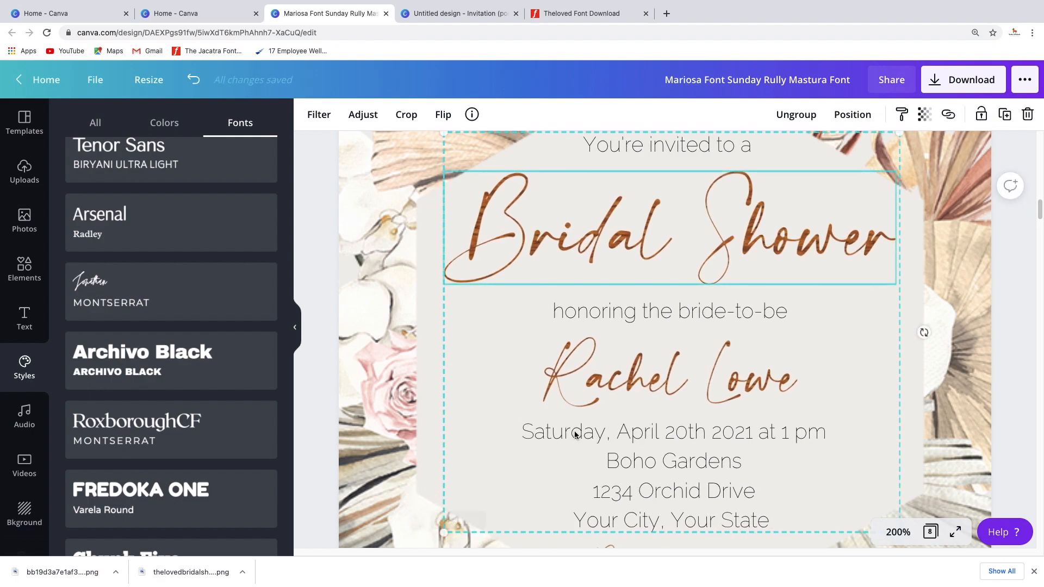
pyautogui.scroll(-2, 576, 433)
pyautogui.moveTo(899, 467); pyautogui.dragTo(880, 449)
pyautogui.scroll(-1, 835, 424)
pyautogui.scroll(3, 835, 424)
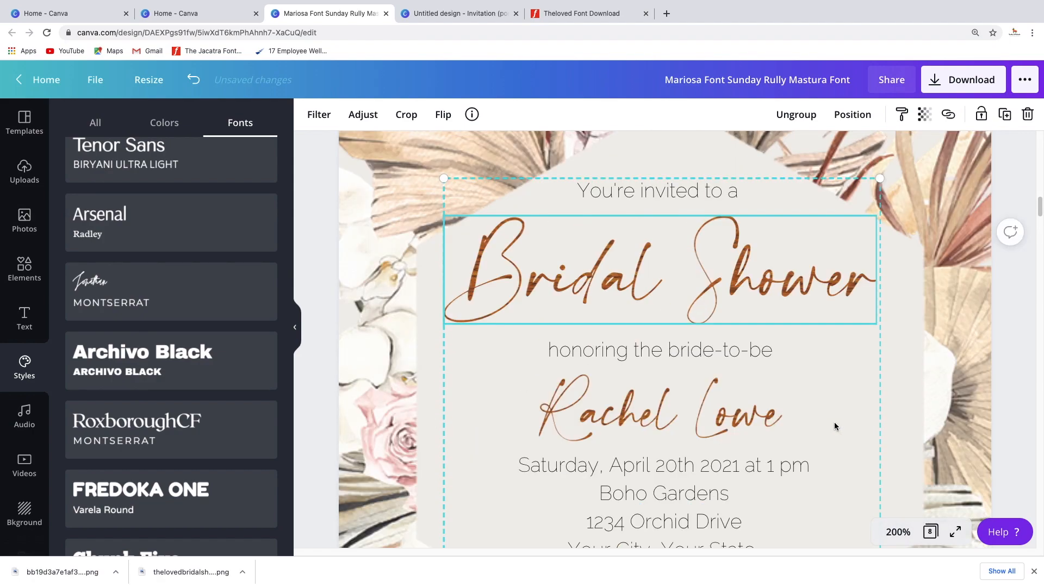
# Step: Shift the grouped wording slightly up and center it horizontally on the page
pyautogui.moveTo(816, 428); pyautogui.dragTo(817, 419)
pyautogui.moveTo(814, 419); pyautogui.dragTo(817, 420)
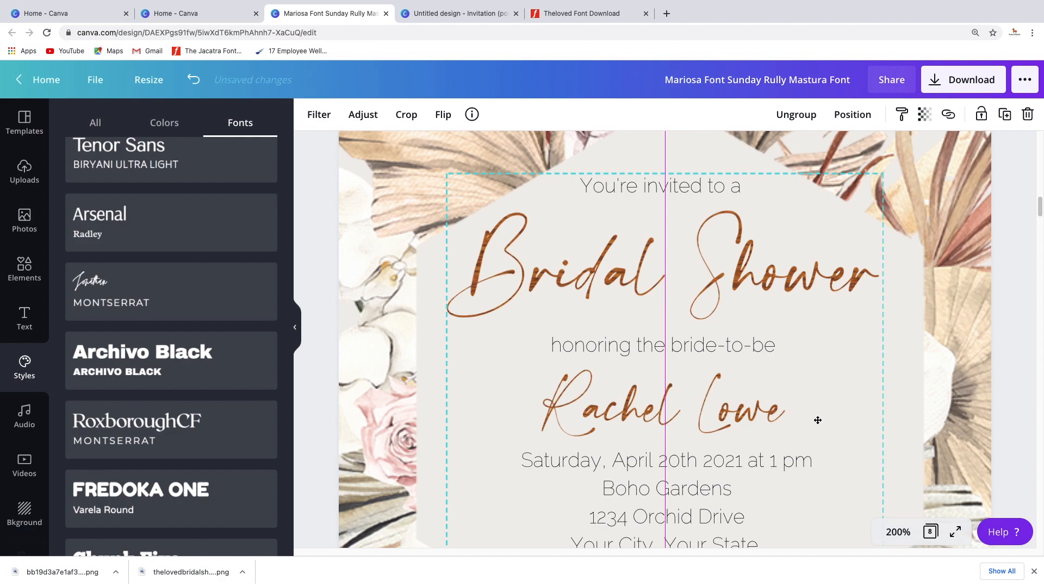
pyautogui.moveTo(817, 420); pyautogui.dragTo(817, 419)
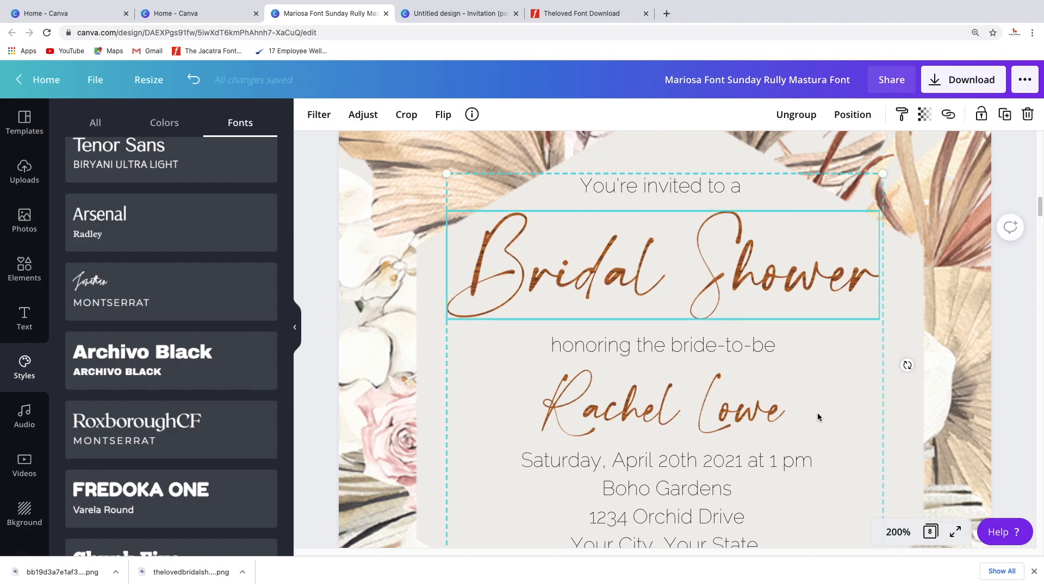
# Step: Reduce the line height of the four-line date and venue text to 0.97
pyautogui.scroll(1, 817, 413)
pyautogui.scroll(-3, 817, 412)
pyautogui.scroll(-2, 817, 411)
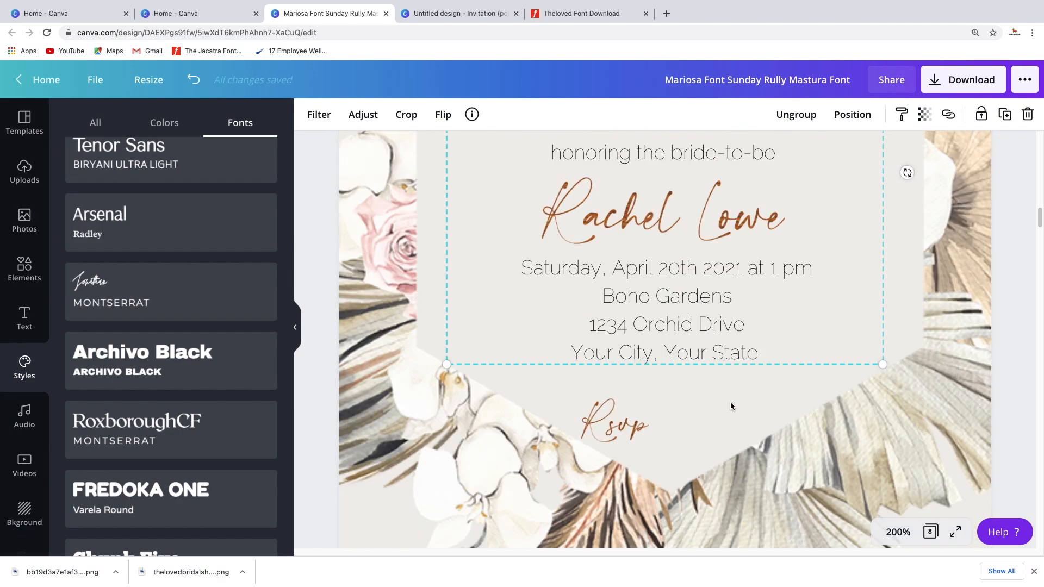
pyautogui.click(717, 343)
pyautogui.click(637, 307)
pyautogui.moveTo(522, 269); pyautogui.dragTo(762, 347)
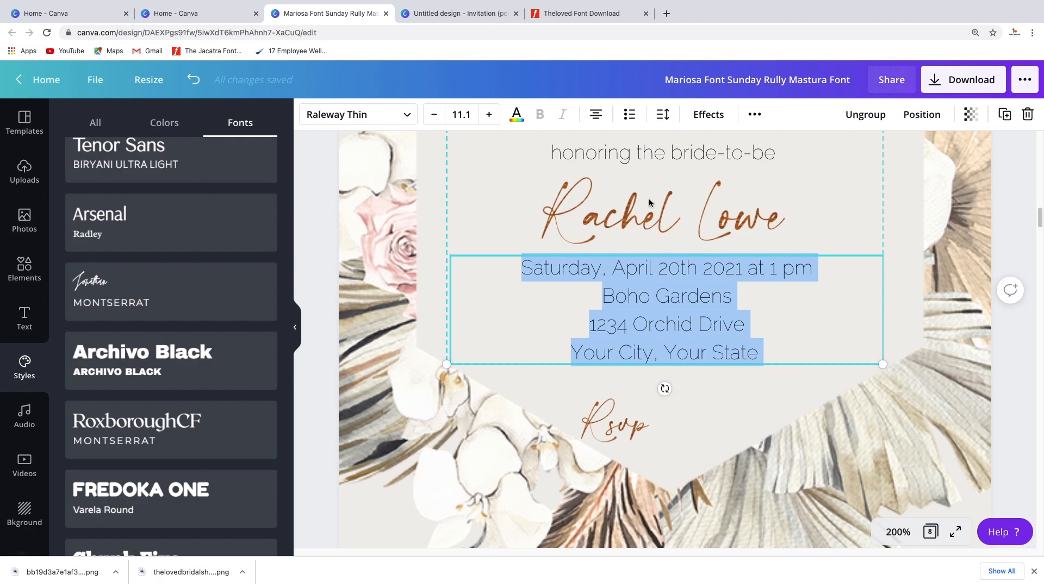
pyautogui.click(667, 118)
pyautogui.moveTo(771, 194); pyautogui.dragTo(744, 188)
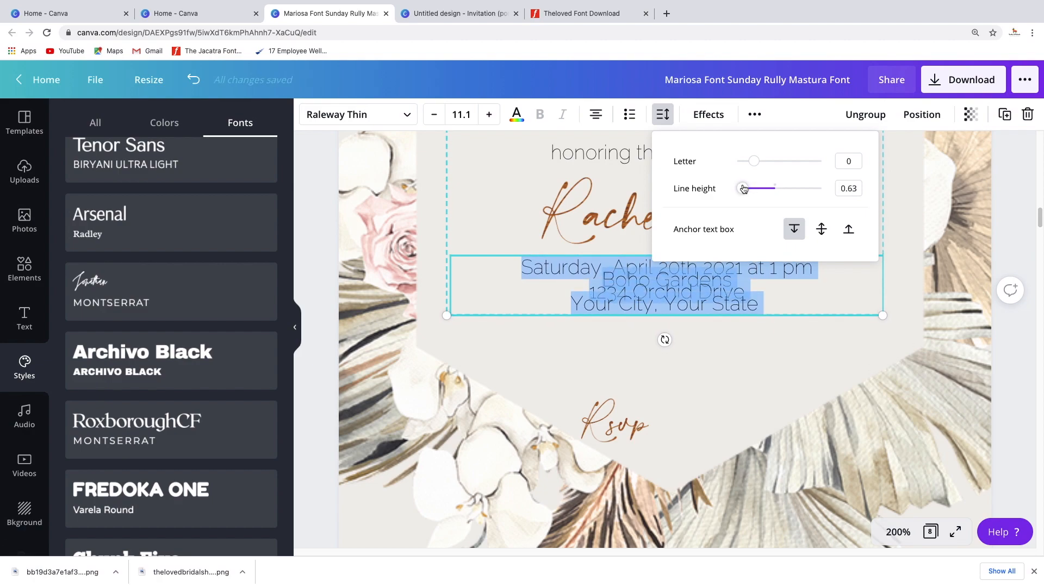
pyautogui.moveTo(745, 189); pyautogui.dragTo(758, 191)
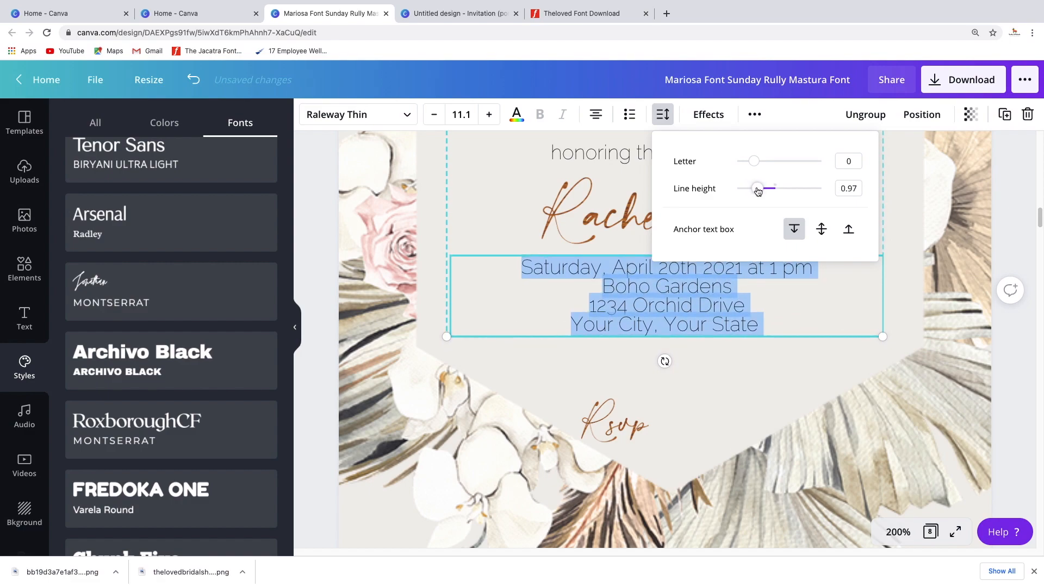
pyautogui.click(973, 356)
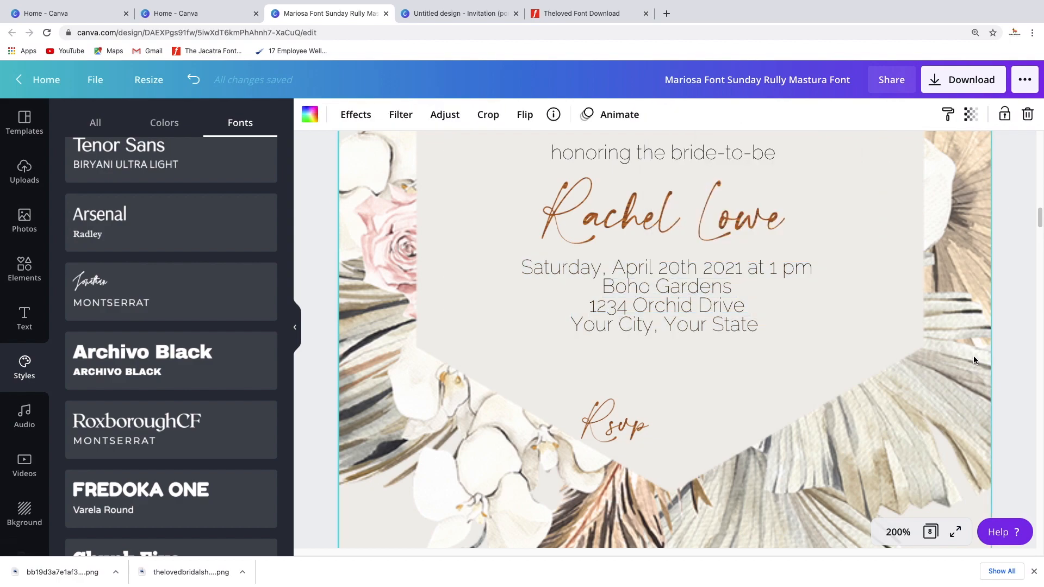
# Step: Set the line height of the date and venue text to 1.02
pyautogui.click(736, 321)
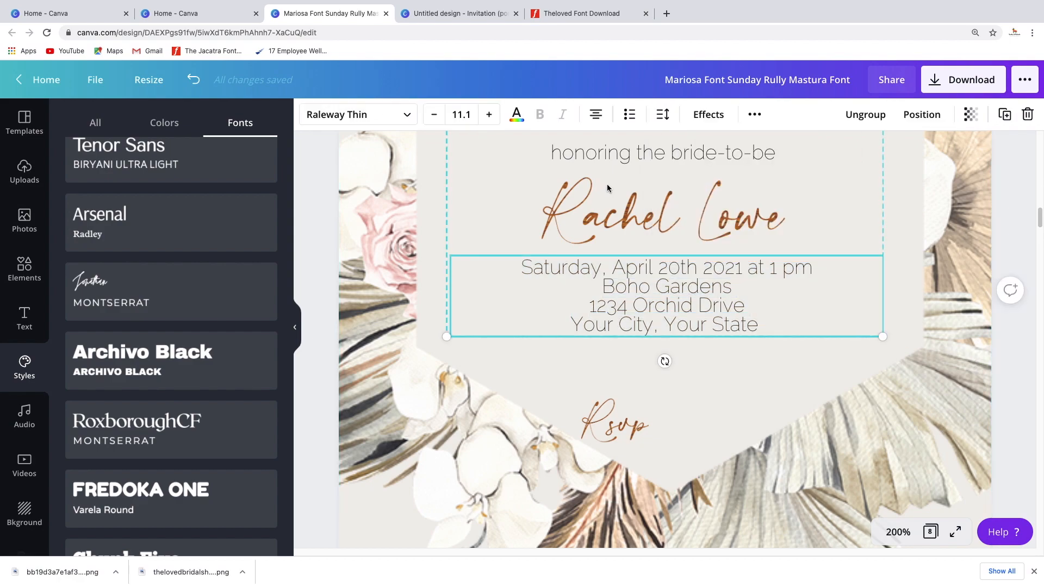
pyautogui.click(662, 115)
pyautogui.moveTo(758, 195); pyautogui.dragTo(760, 195)
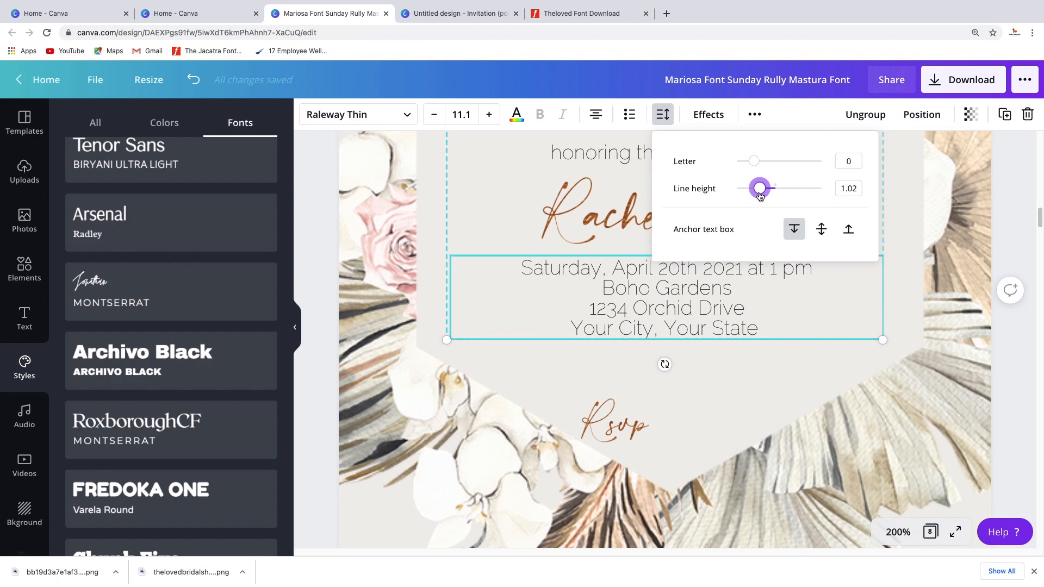
pyautogui.click(917, 296)
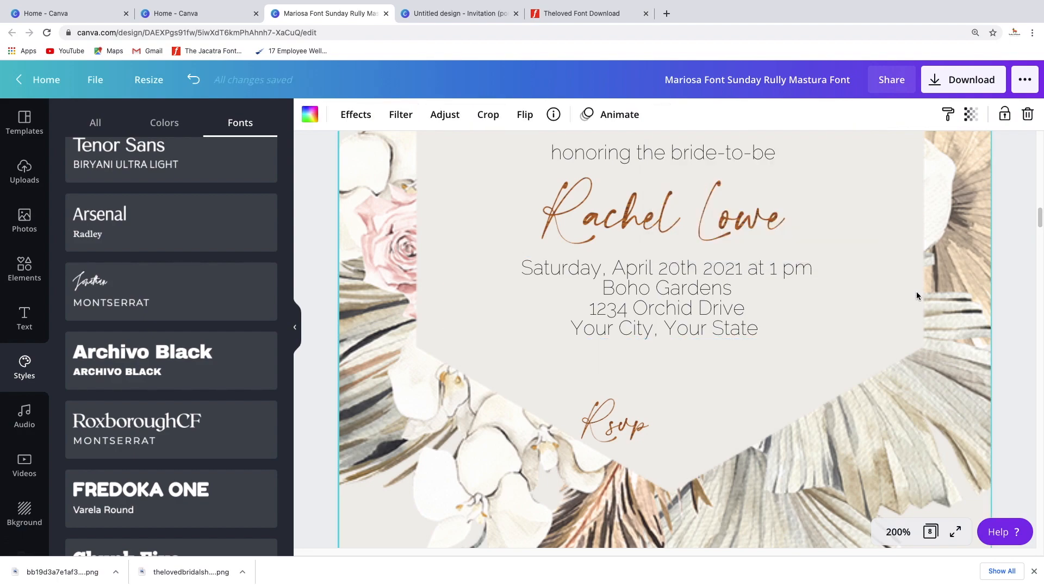
# Step: Convert the date and time line above "Boho Gardens" to uppercase
pyautogui.click(705, 282)
pyautogui.click(602, 288)
pyautogui.moveTo(523, 270); pyautogui.dragTo(812, 274)
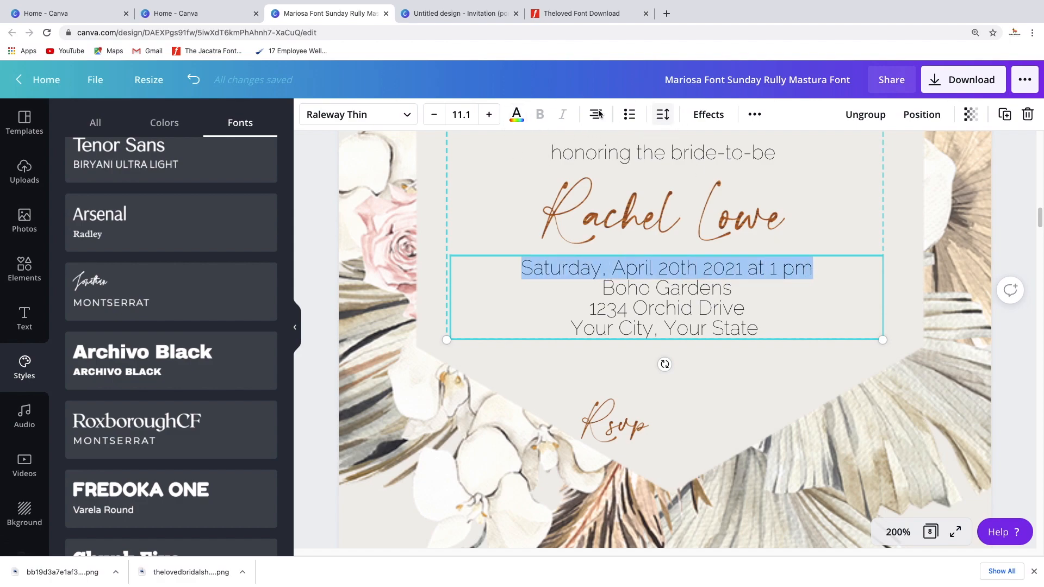
pyautogui.click(755, 115)
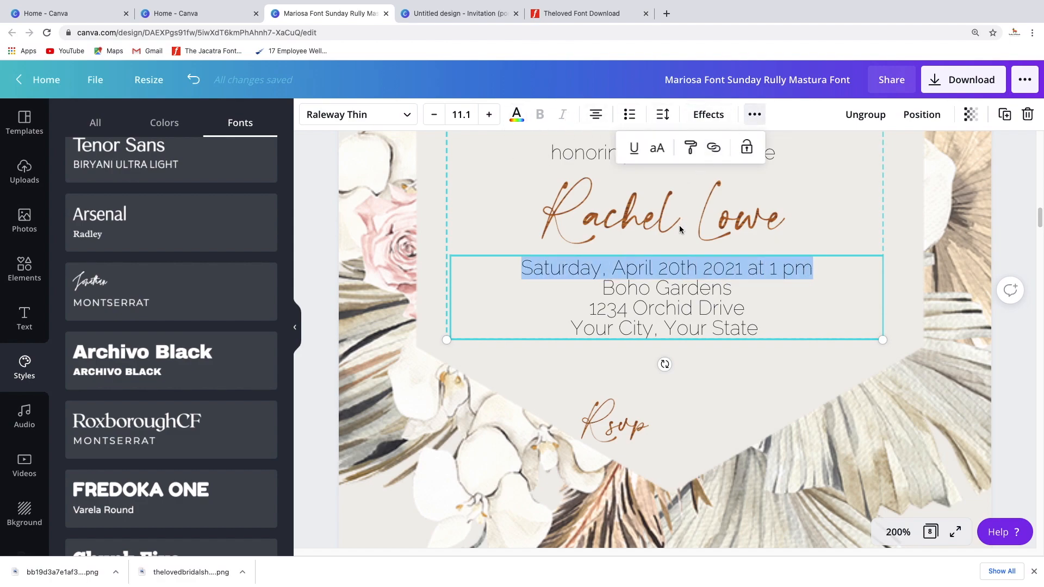
pyautogui.click(656, 154)
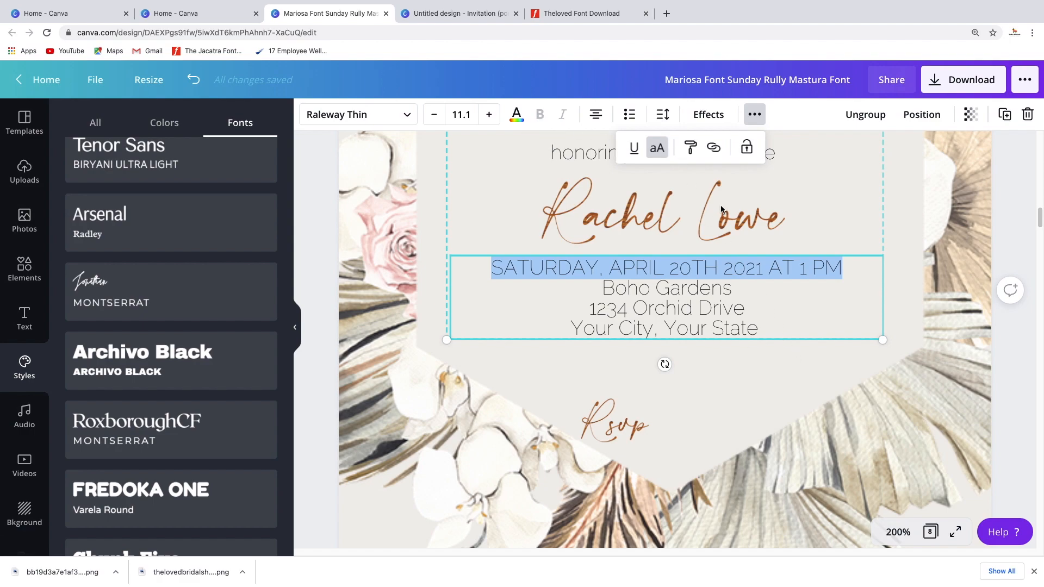
pyautogui.click(692, 151)
pyautogui.click(909, 312)
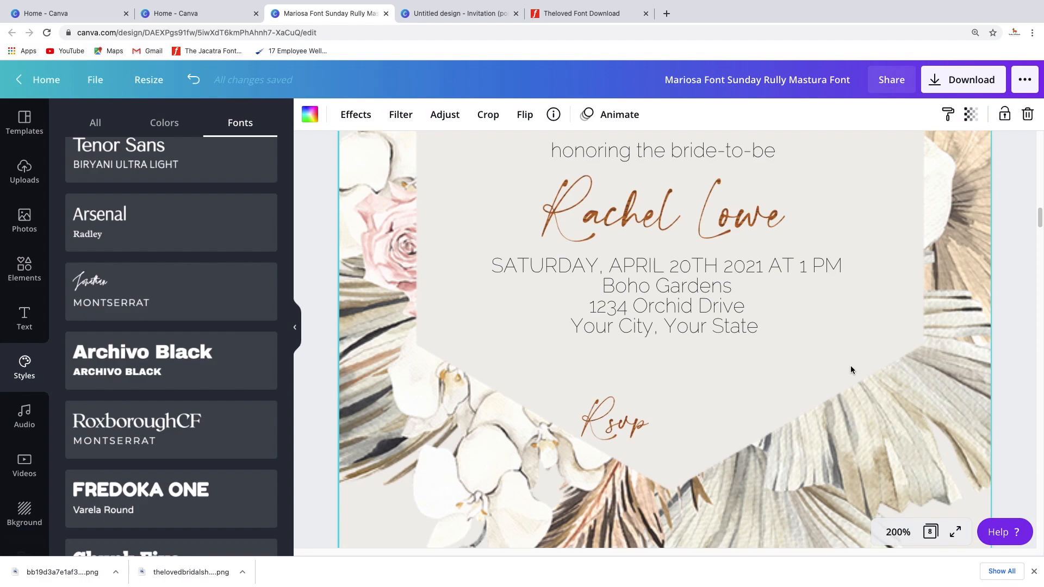
# Step: Move the "Rsvp" image up and to the left, just beneath the address lines
pyautogui.scroll(1, 850, 367)
pyautogui.moveTo(601, 455); pyautogui.dragTo(615, 419)
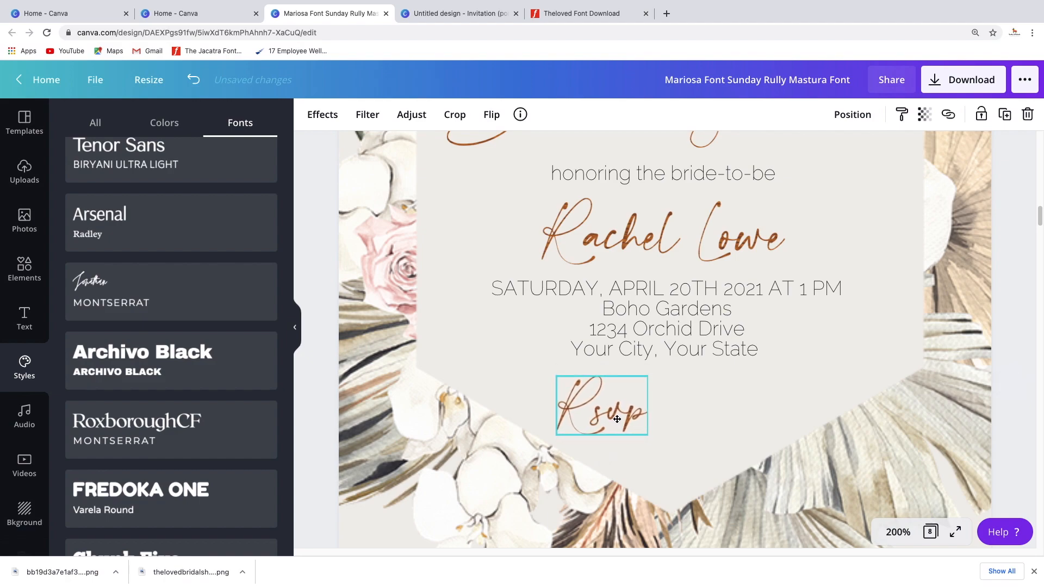
pyautogui.click(711, 404)
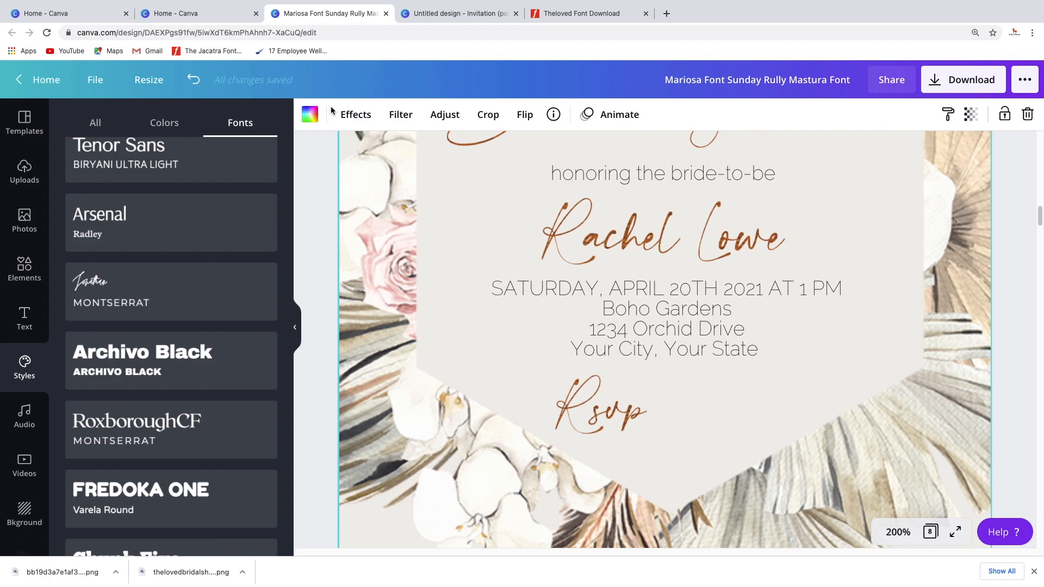
# Step: Ungroup the upper invitation wording and deselect its elements
pyautogui.click(661, 333)
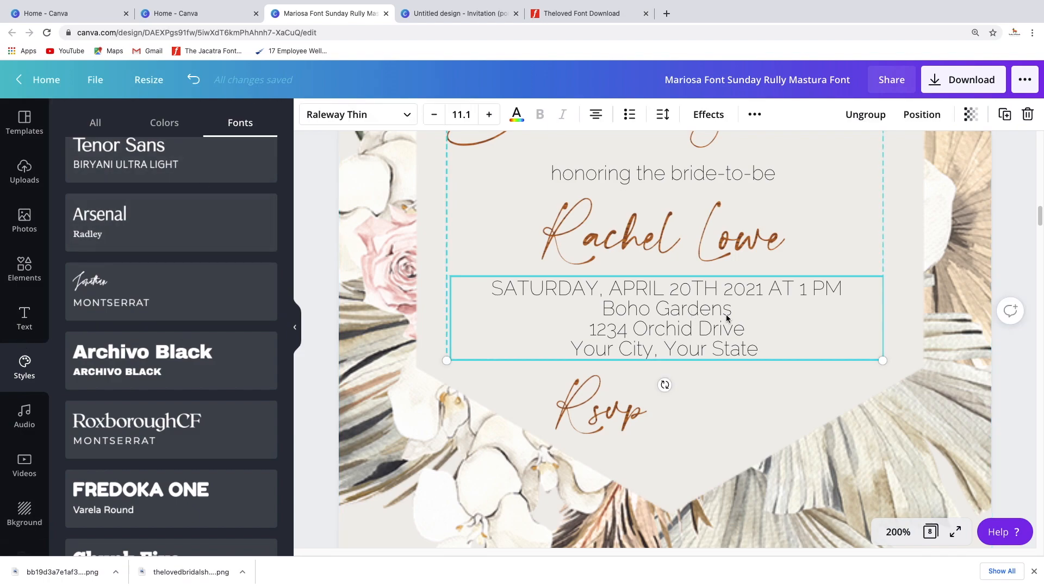
pyautogui.click(865, 114)
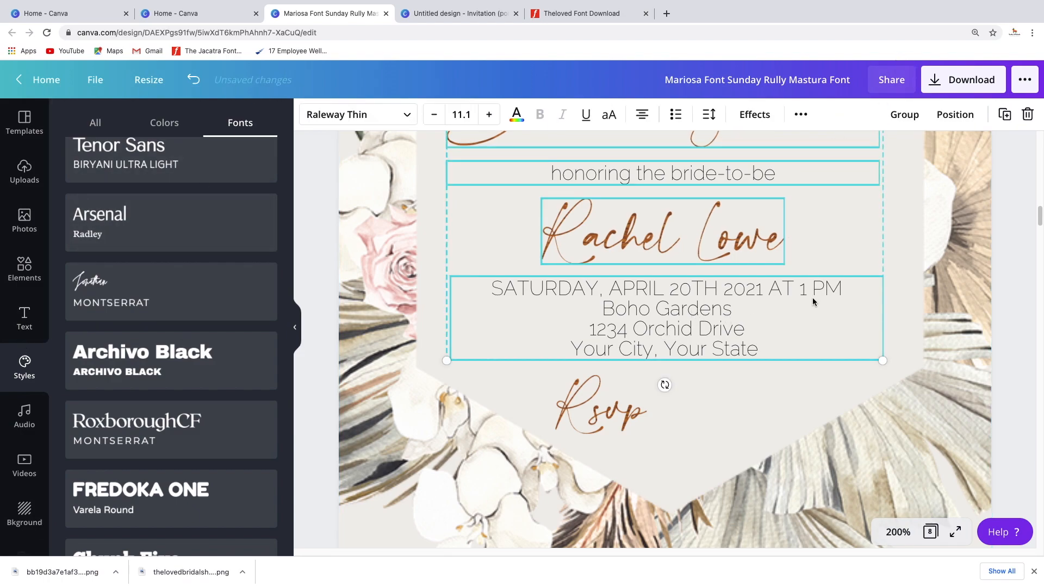
pyautogui.click(943, 204)
# Step: Duplicate the "honoring the bride-to-be" text and fit a narrower copy just right of the "Rsvp" image
pyautogui.click(761, 181)
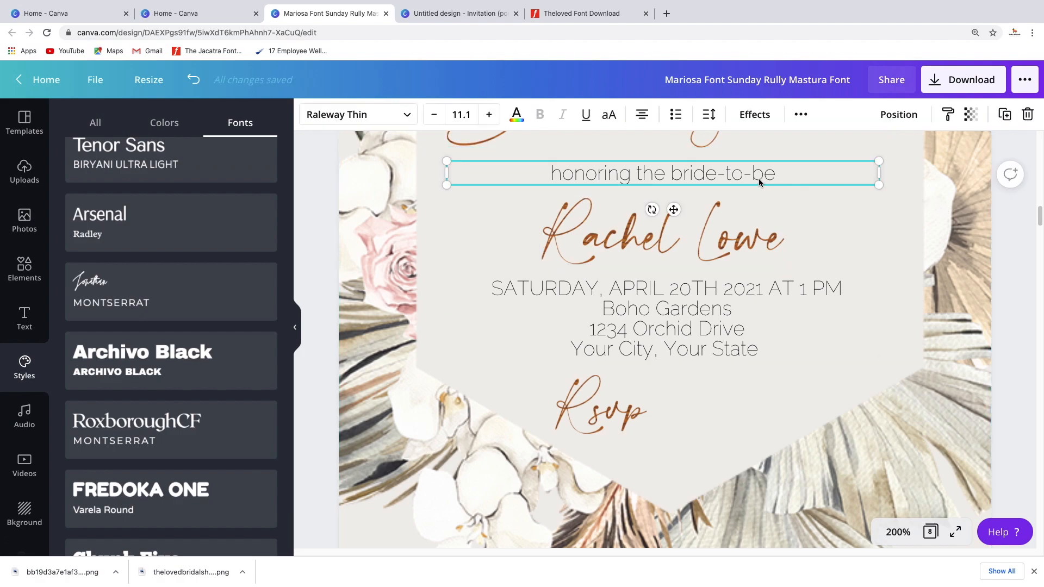
pyautogui.click(1006, 119)
pyautogui.moveTo(811, 204); pyautogui.dragTo(885, 404)
pyautogui.moveTo(992, 407); pyautogui.dragTo(643, 400)
# Step: Replace the copied text with "to" and the contact's first name, and "at xxx-xxx-xxxx" on a second line
pyautogui.press('BackSpace')
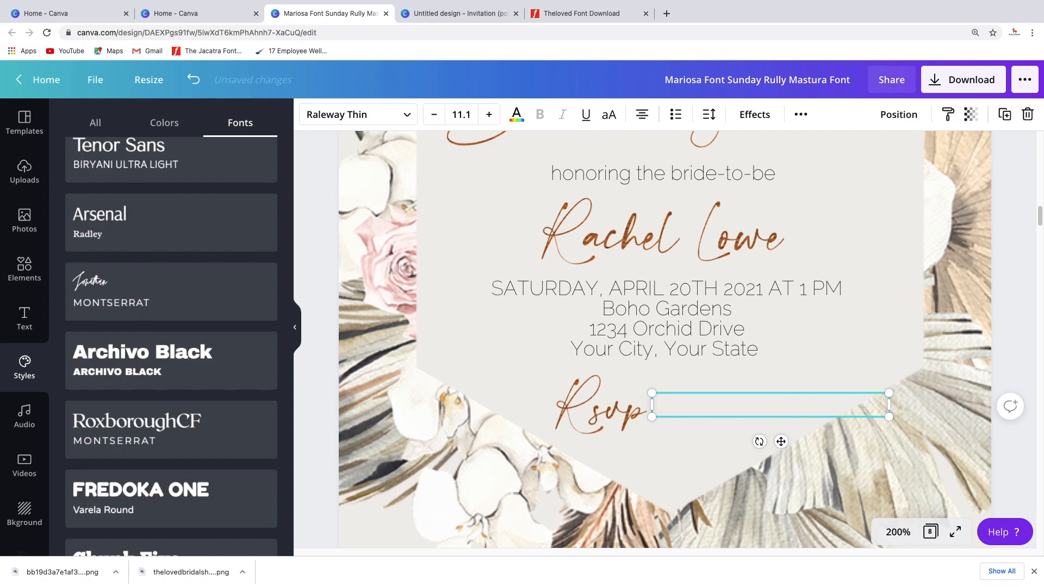
pyautogui.write('to step')
pyautogui.press('BackSpace')
pyautogui.press('BackSpace')
pyautogui.press('BackSpace')
pyautogui.press('BackSpace')
pyautogui.write('Stephan')
pyautogui.write('e')
pyautogui.press('BackSpace')
pyautogui.write('ie')
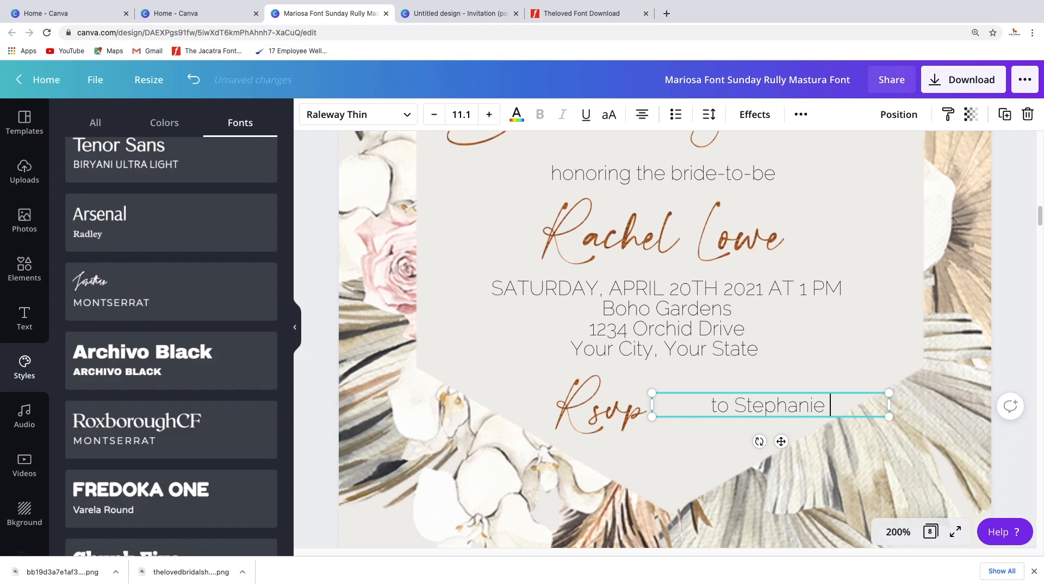
pyautogui.write(' at xxx')
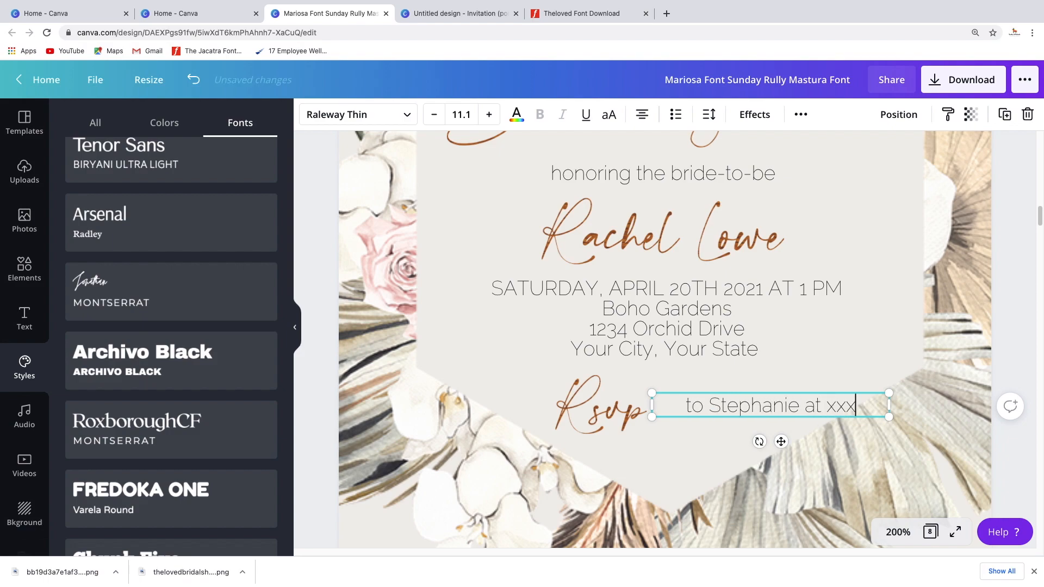
pyautogui.write('-xxx-xx')
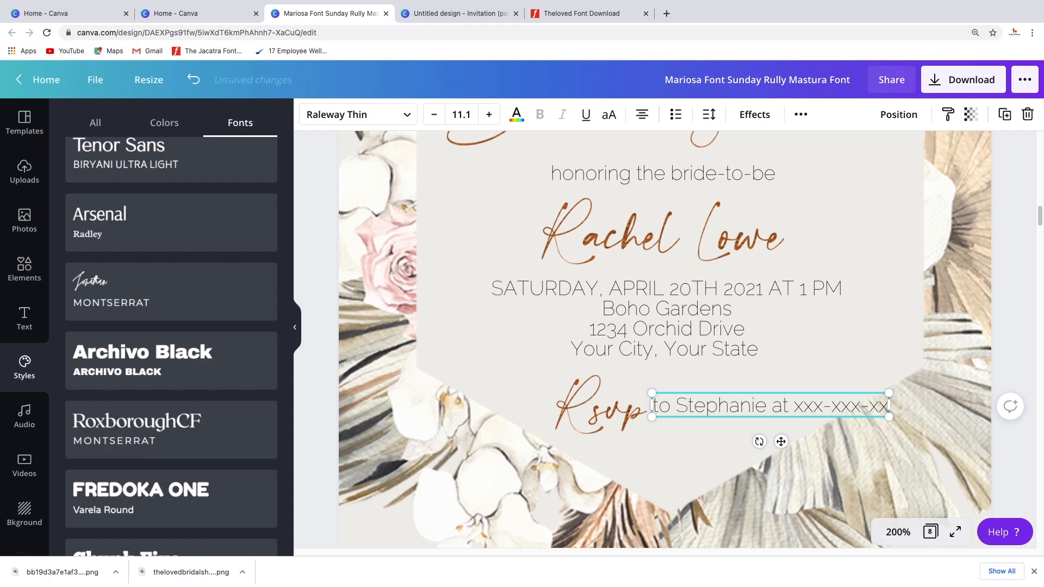
pyautogui.write('xx')
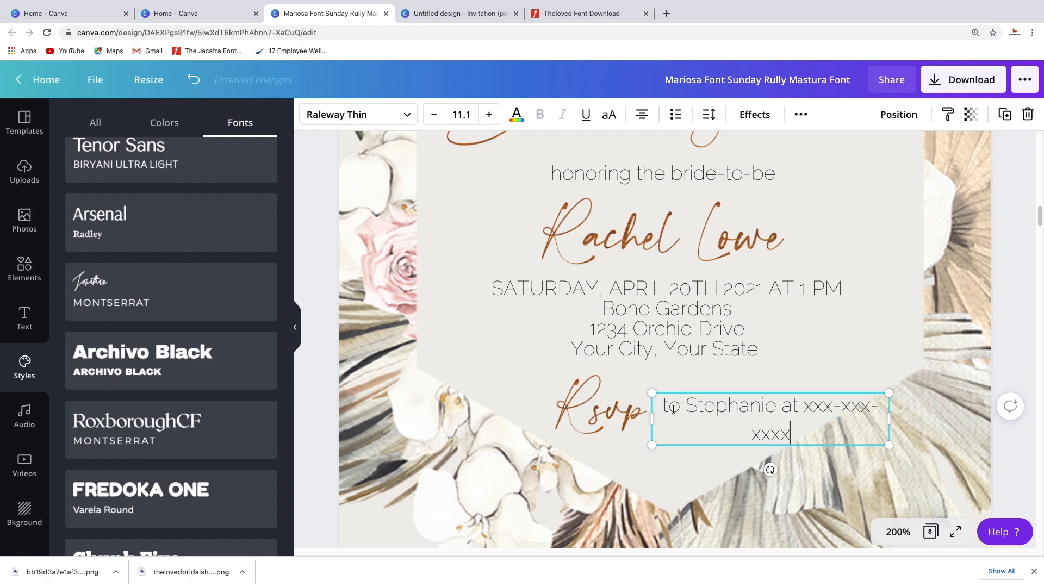
pyautogui.press('Return')
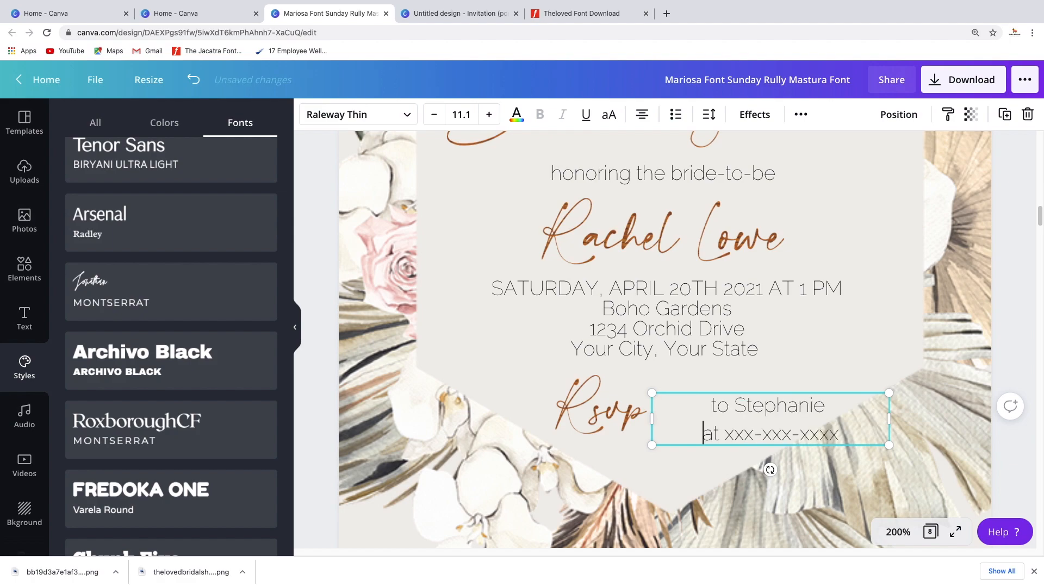
# Step: Tighten the line height of the two-line RSVP contact text and narrow its text box to fit the wording
pyautogui.click(708, 114)
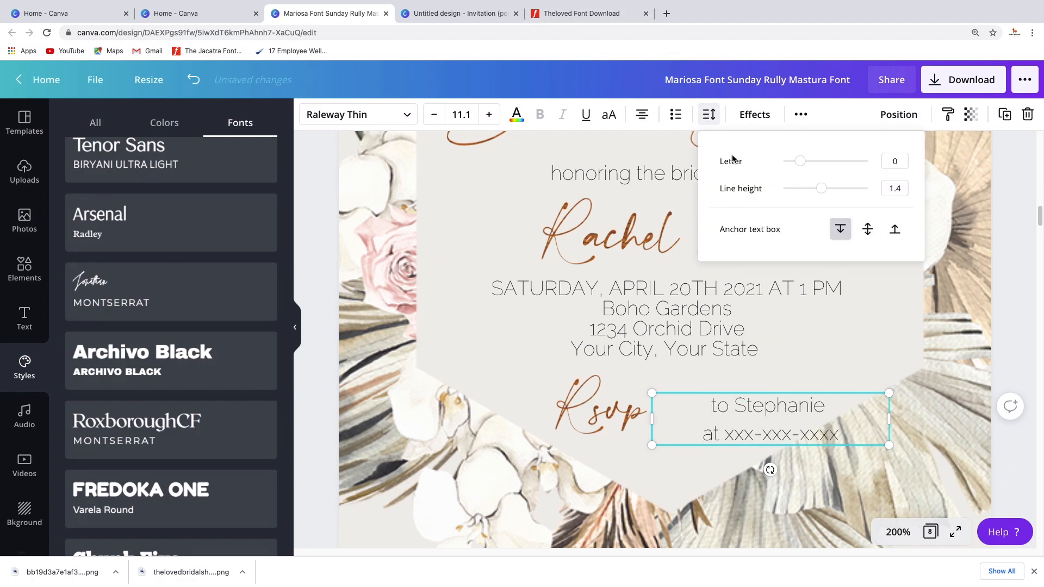
pyautogui.moveTo(820, 190); pyautogui.dragTo(783, 188)
pyautogui.moveTo(888, 414); pyautogui.dragTo(795, 405)
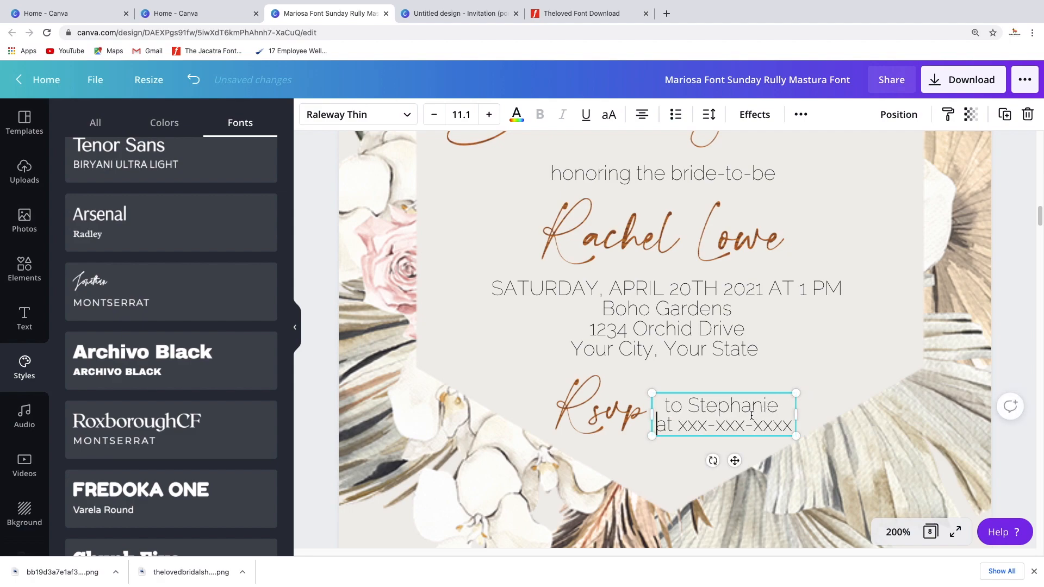
# Step: Raise the contact text and shift it right, and nudge the "Rsvp" image slightly left to balance the pair
pyautogui.moveTo(735, 462)
pyautogui.mouseDown()
pyautogui.moveTo(741, 448)
pyautogui.moveTo(747, 453)
pyautogui.mouseUp()
pyautogui.click(622, 418)
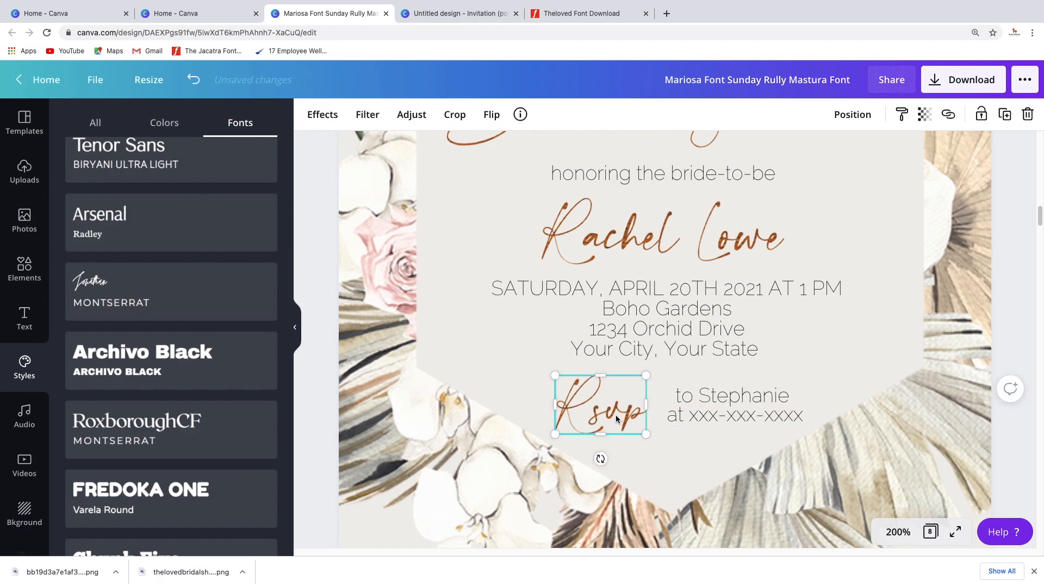
pyautogui.click(677, 462)
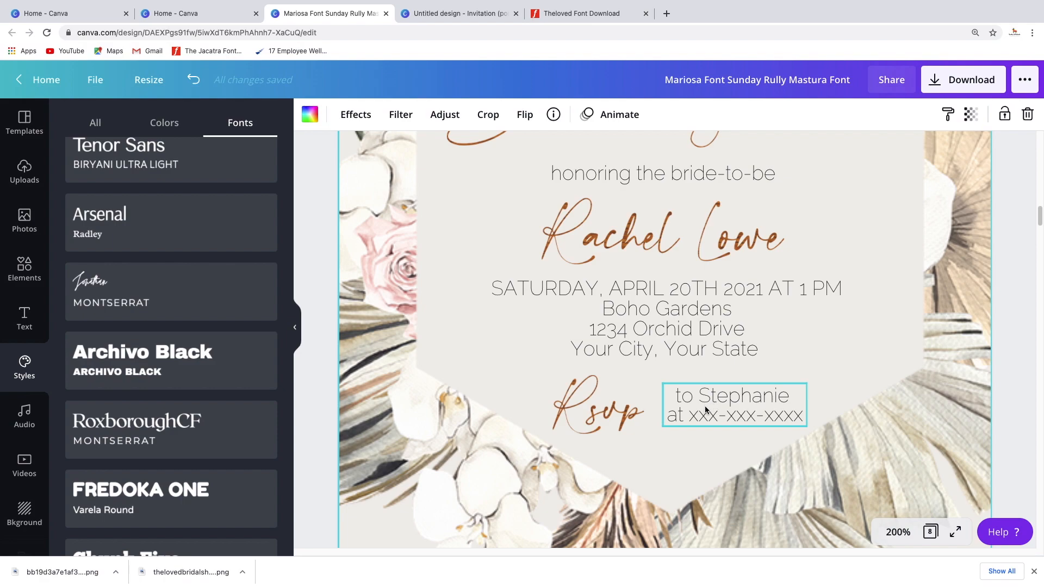
# Step: Preview the invitation page in full screen to check the overall layout
pyautogui.scroll(-1, 719, 422)
pyautogui.scroll(6, 718, 415)
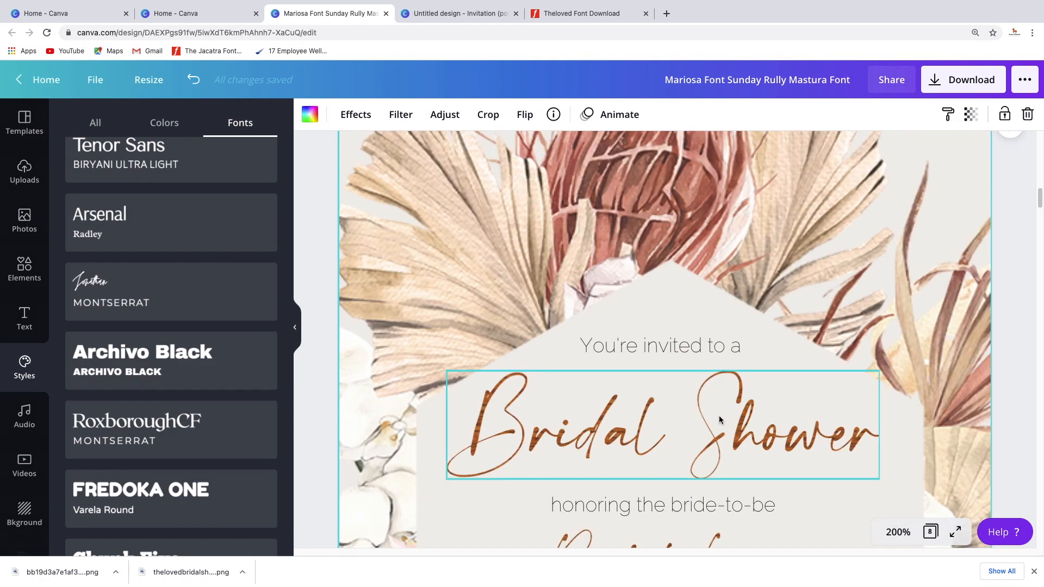
pyautogui.click(953, 537)
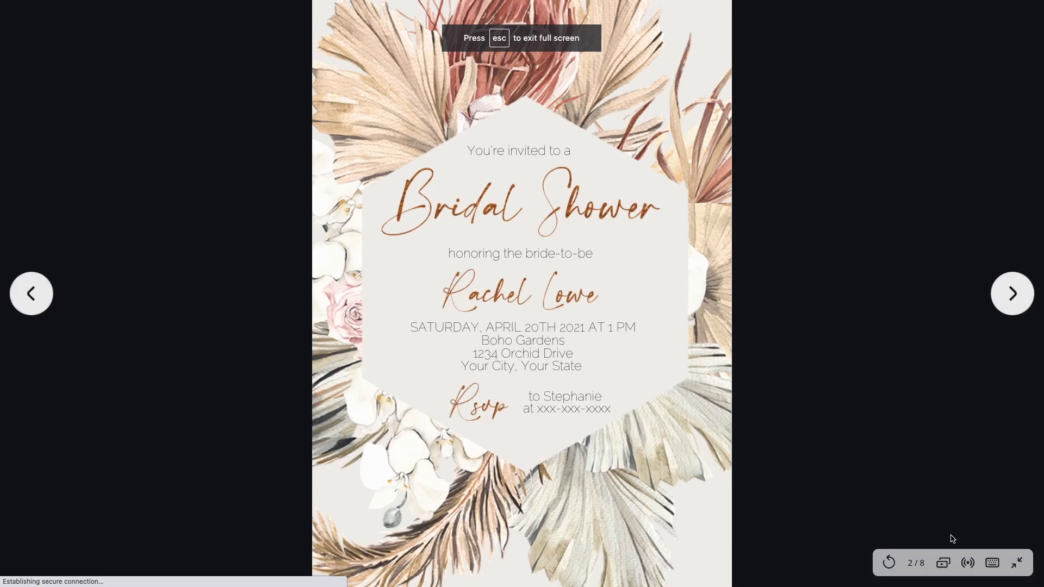